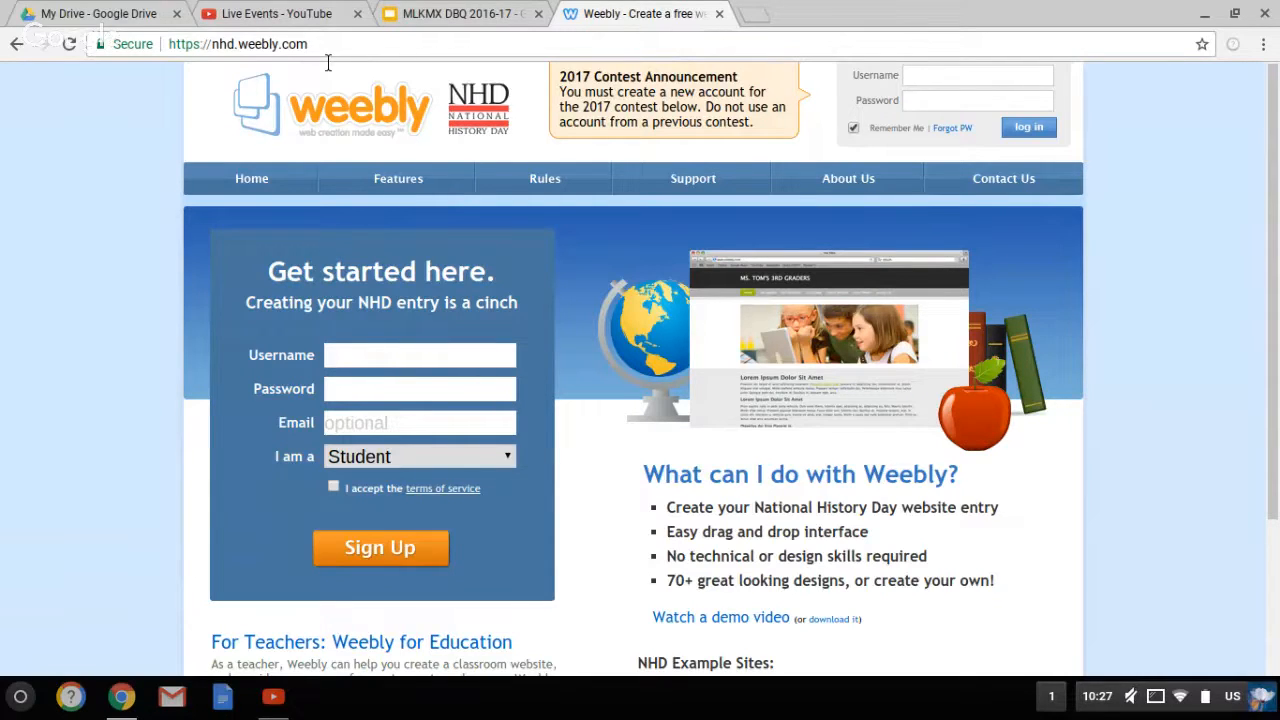
{"action": "left_click", "coordinate": [350, 366]}
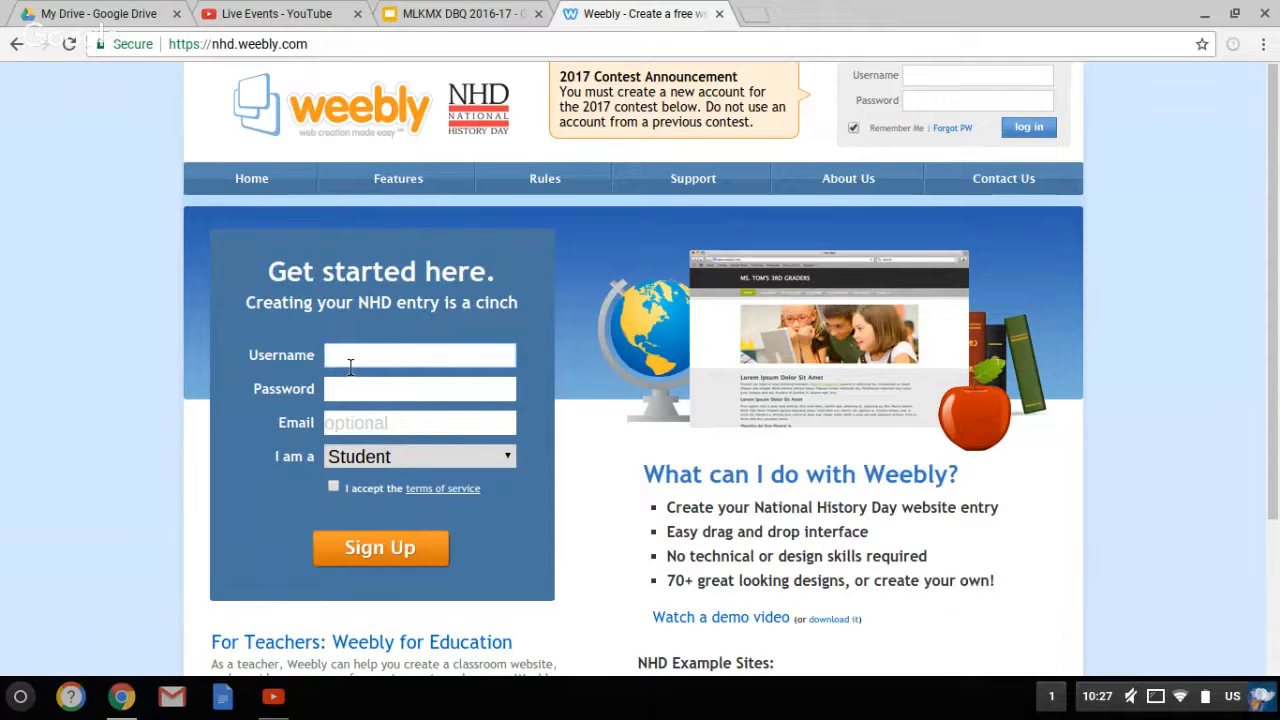
{"action": "left_click", "coordinate": [349, 389]}
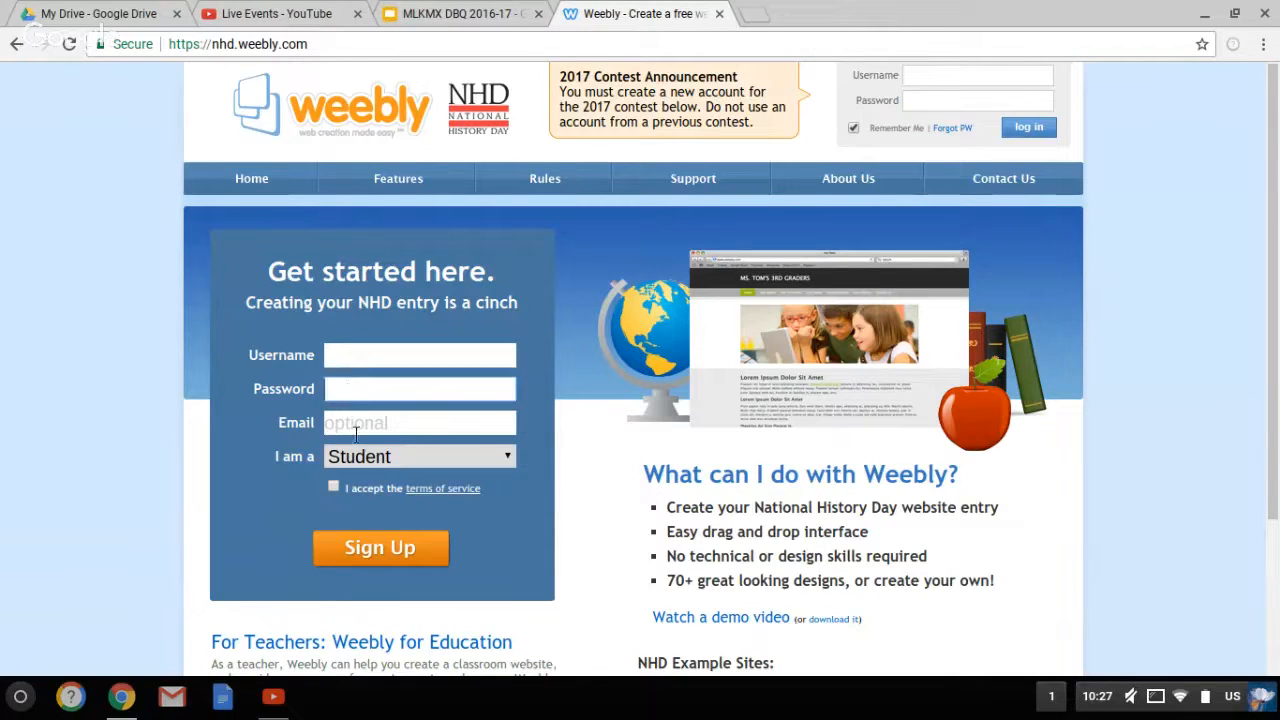
{"action": "left_click", "coordinate": [355, 430]}
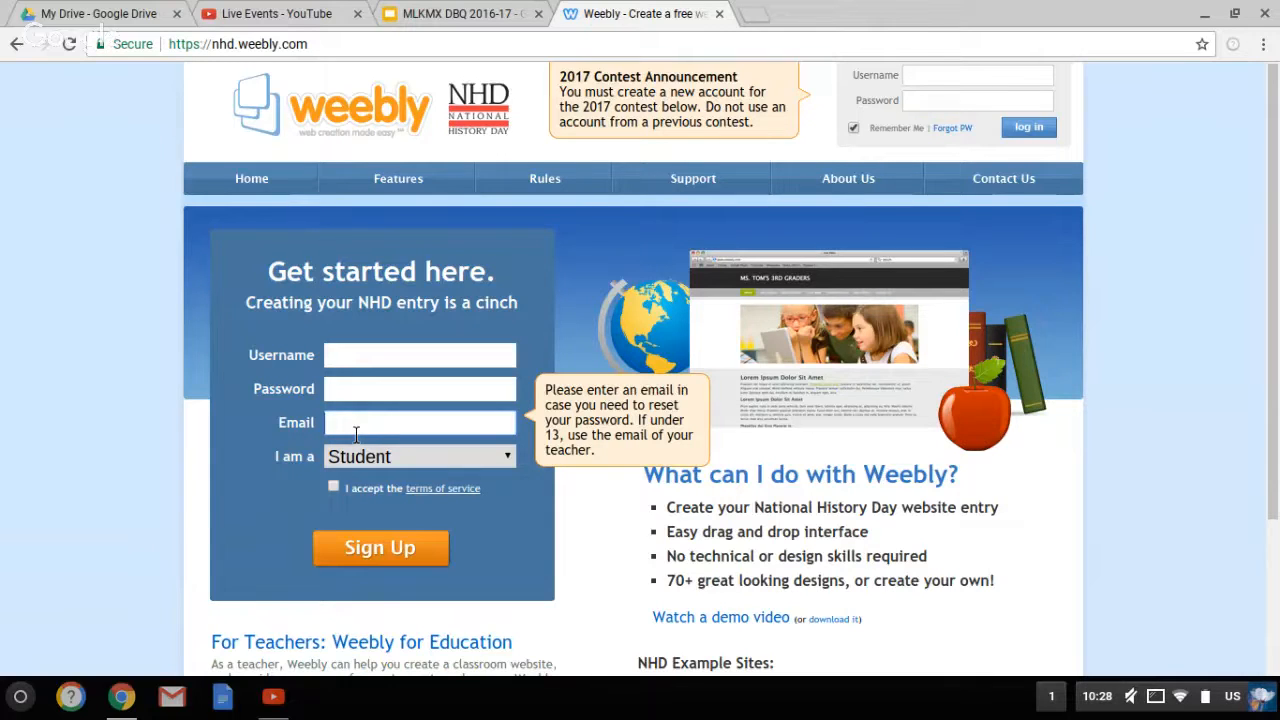
{"action": "left_click", "coordinate": [340, 493]}
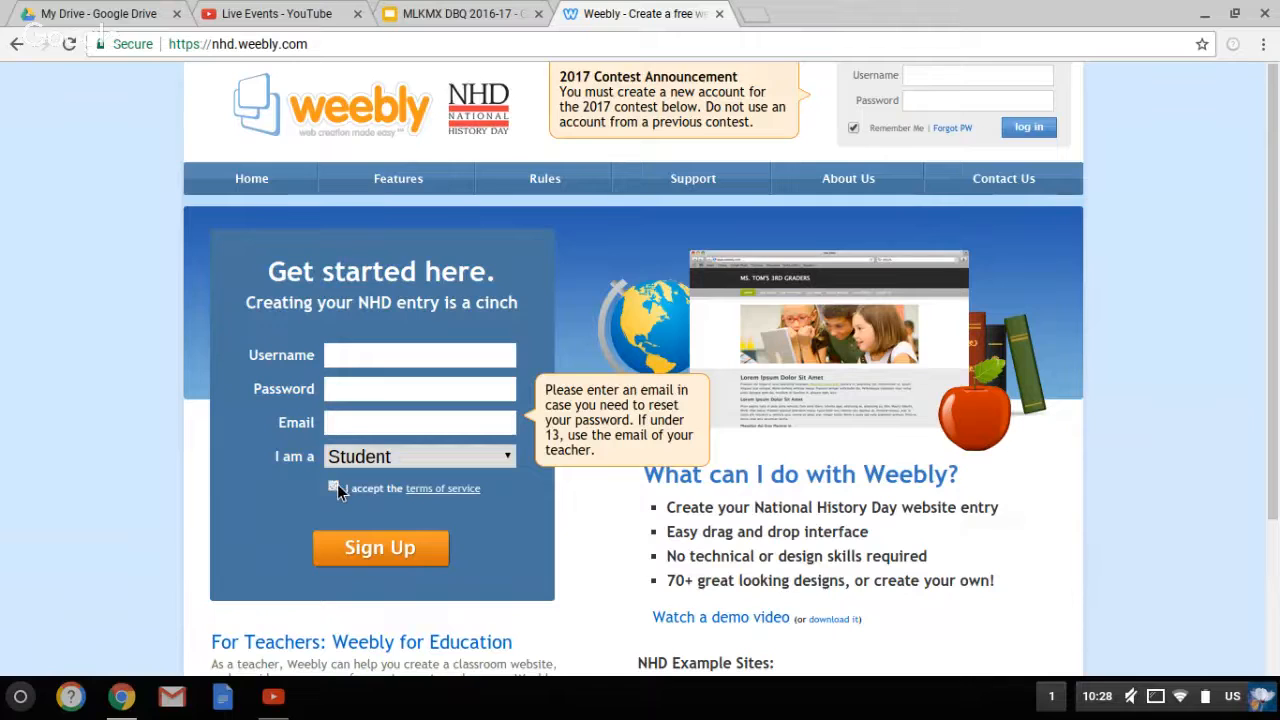
{"action": "left_click", "coordinate": [980, 87]}
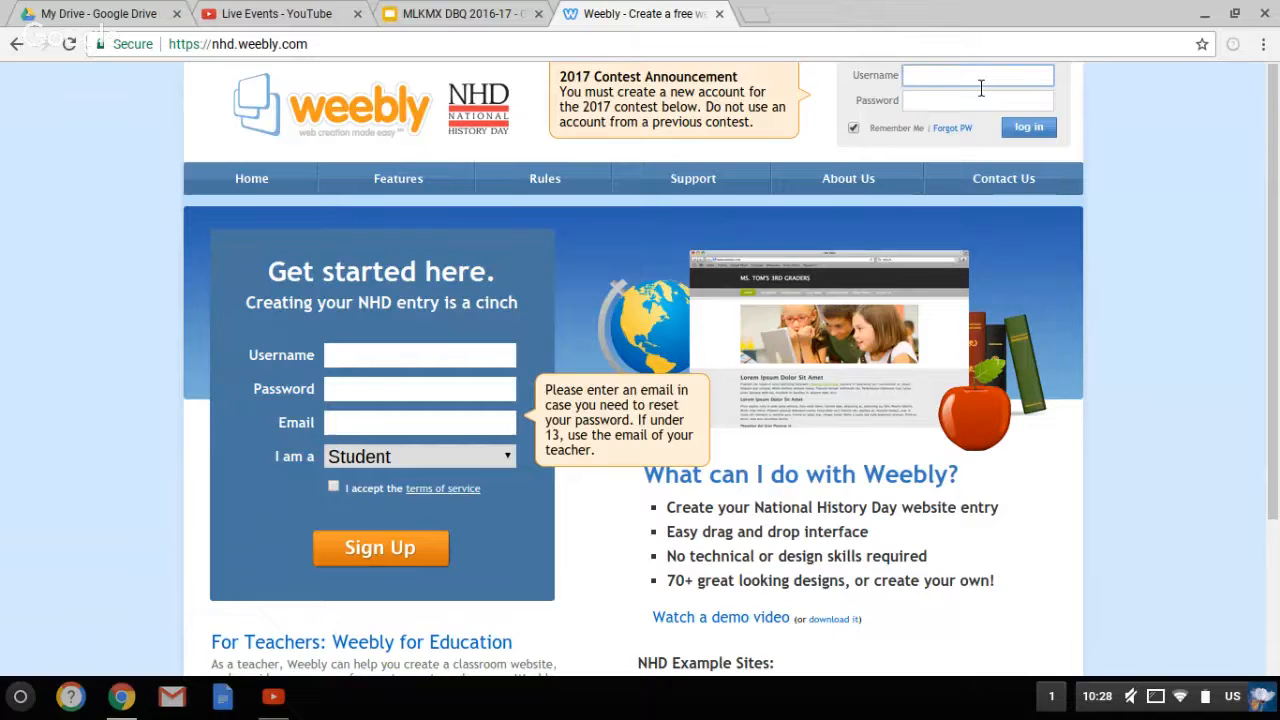
Sign in to Weebly with the account username and password, then open the NHD site in the editor
{"action": "key", "text": "Tab"}
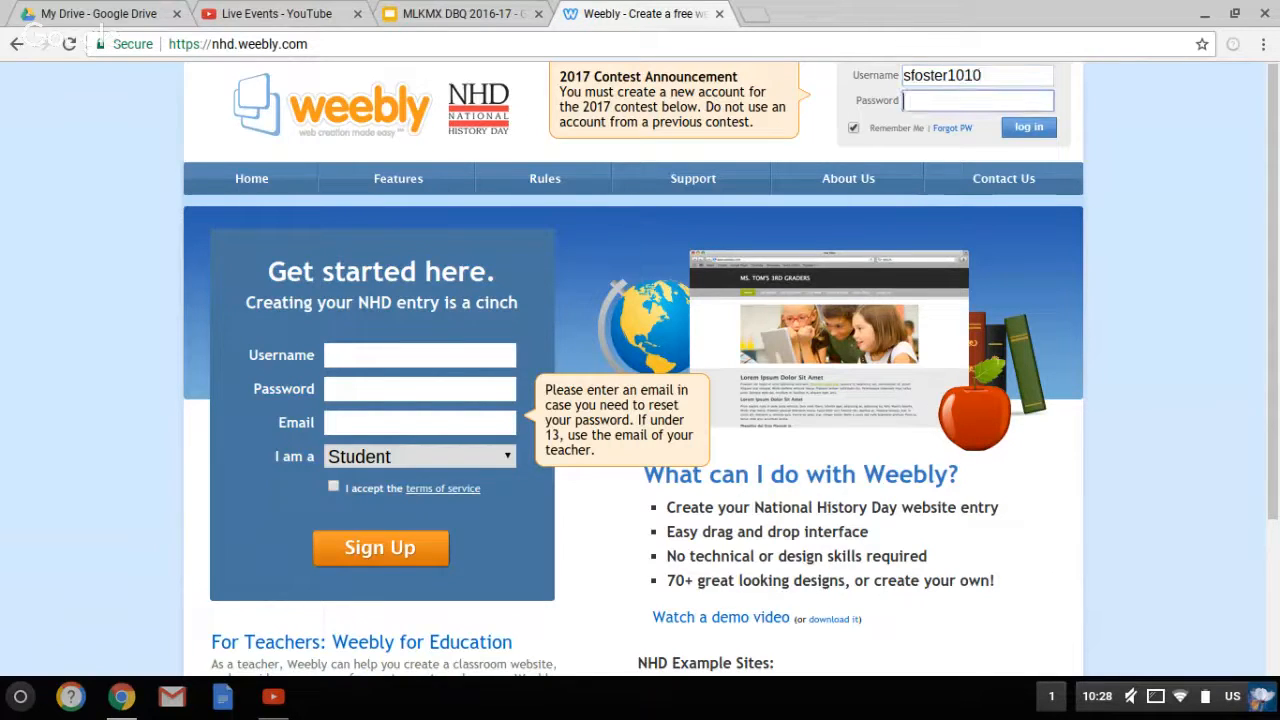
{"action": "type", "text": "•••••••••"}
{"action": "key", "text": "Return"}
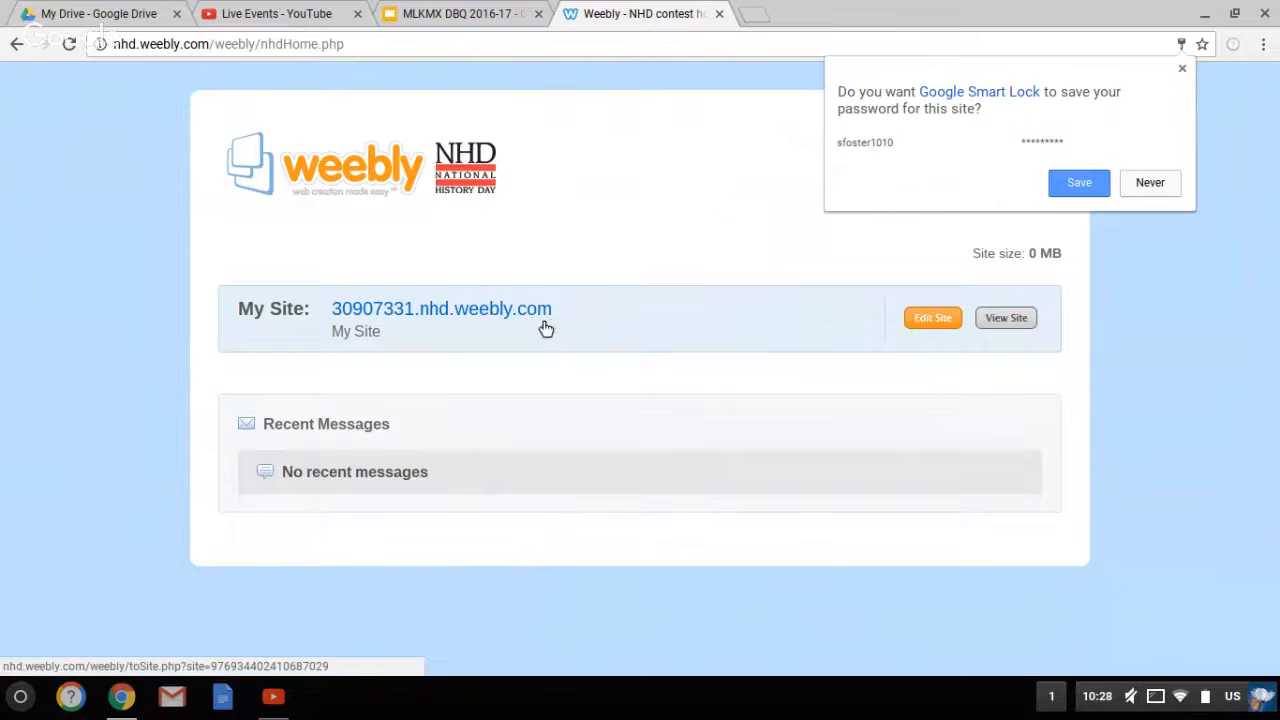
{"action": "mouse_move", "coordinate": [565, 324]}
{"action": "left_mouse_down"}
{"action": "mouse_move", "coordinate": [500, 317]}
{"action": "mouse_move", "coordinate": [562, 324]}
{"action": "left_mouse_up"}
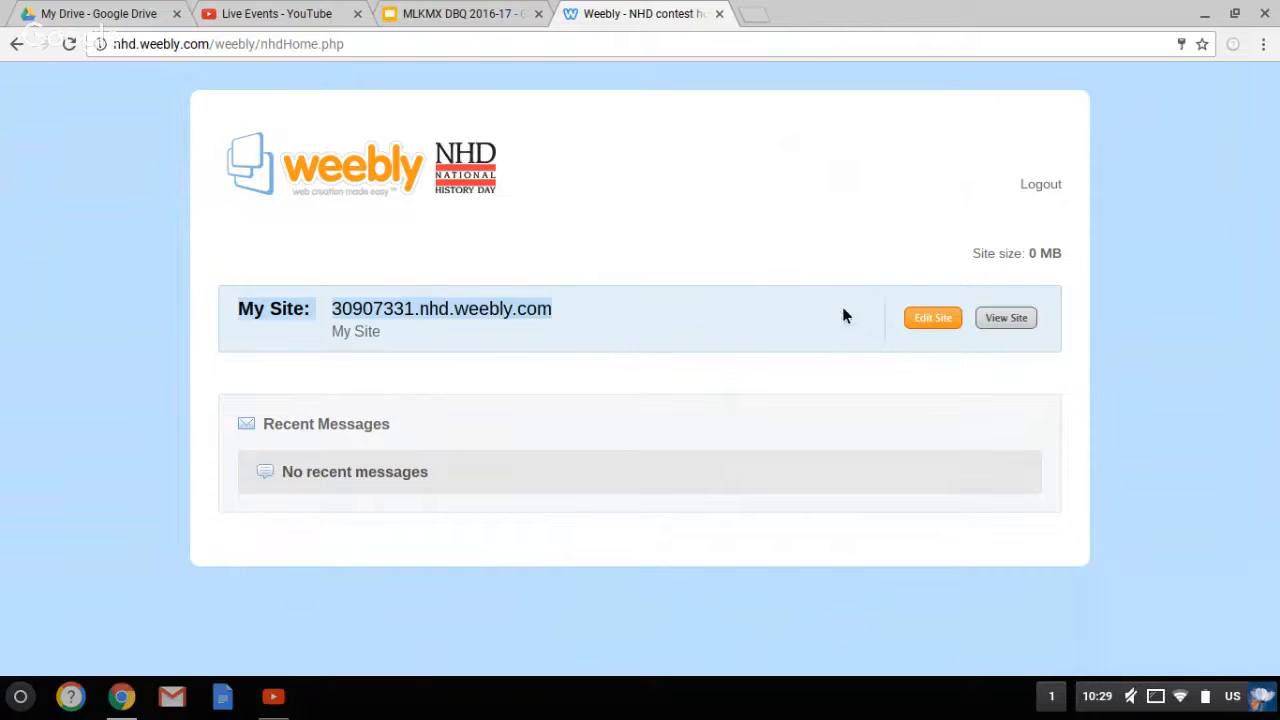
{"action": "left_click", "coordinate": [936, 326]}
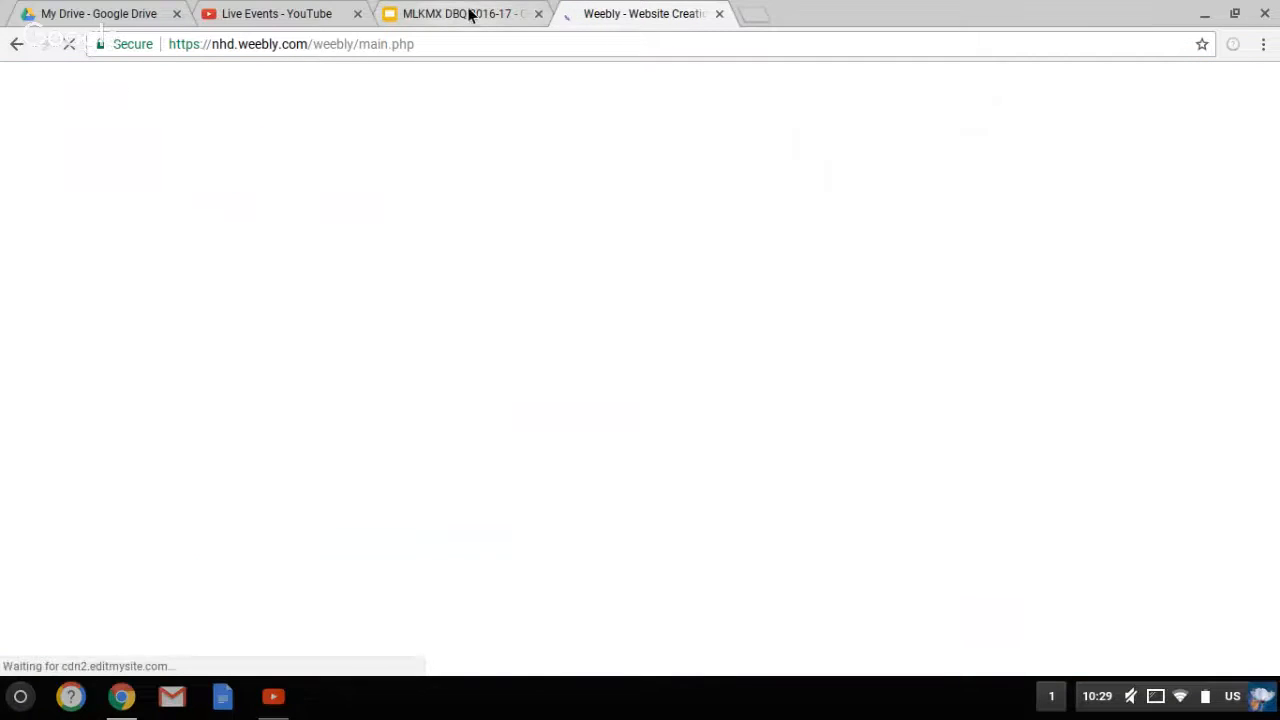
Highlight the 'Adding Pages / Tabs' objective on slide 22 of the MLKMX DBQ slides
{"action": "left_click", "coordinate": [469, 14]}
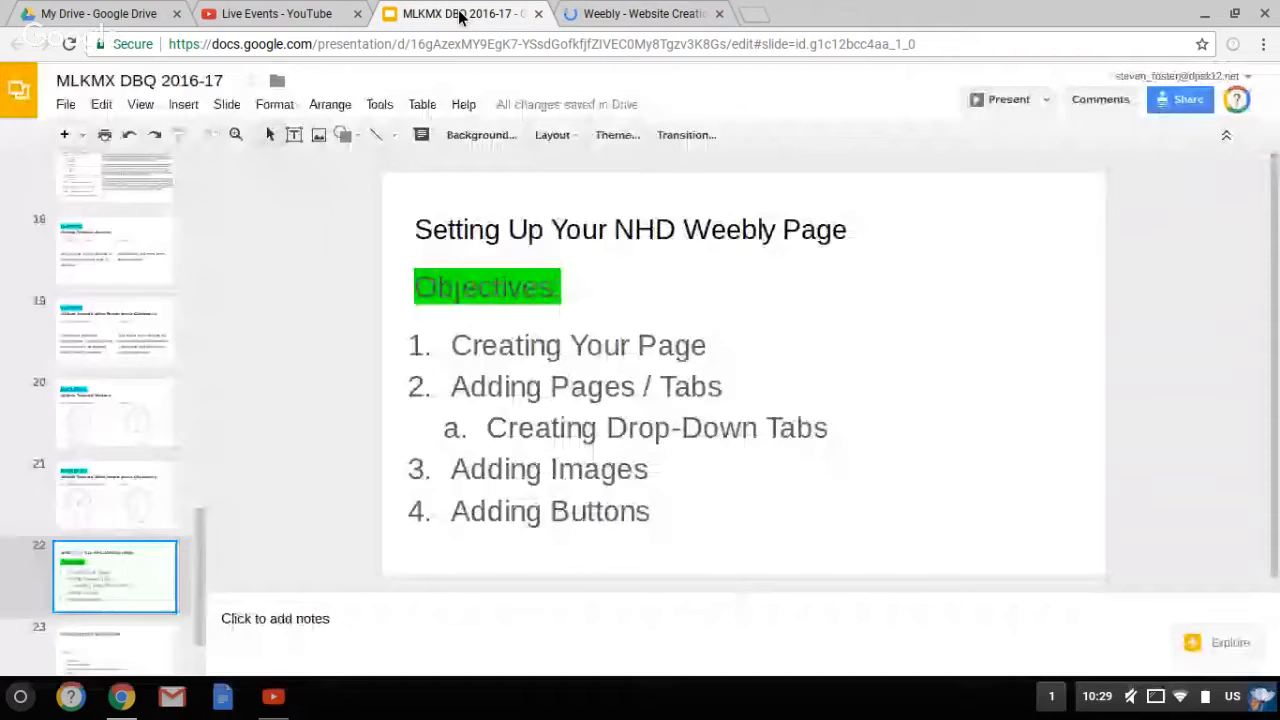
{"action": "left_click", "coordinate": [566, 402]}
{"action": "triple_click", "coordinate": [566, 400]}
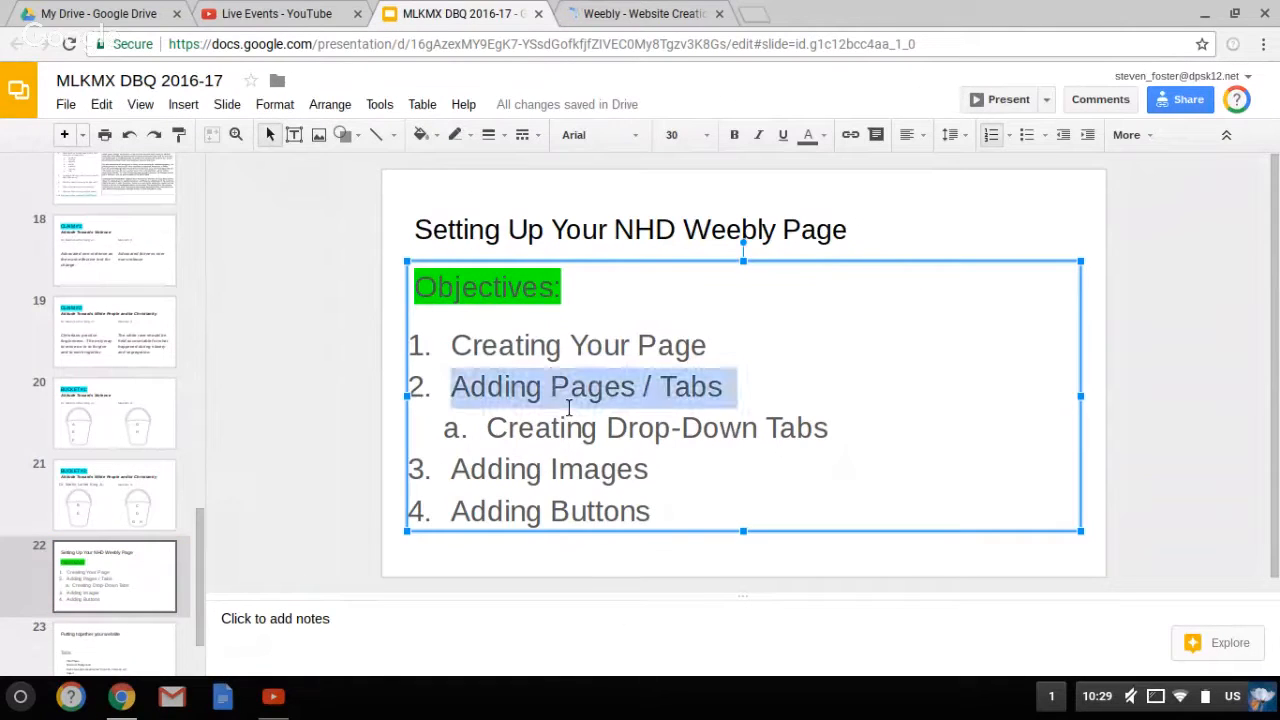
Show the Weebly editor's Pages list, which contains only the Home page
{"action": "left_click", "coordinate": [614, 22]}
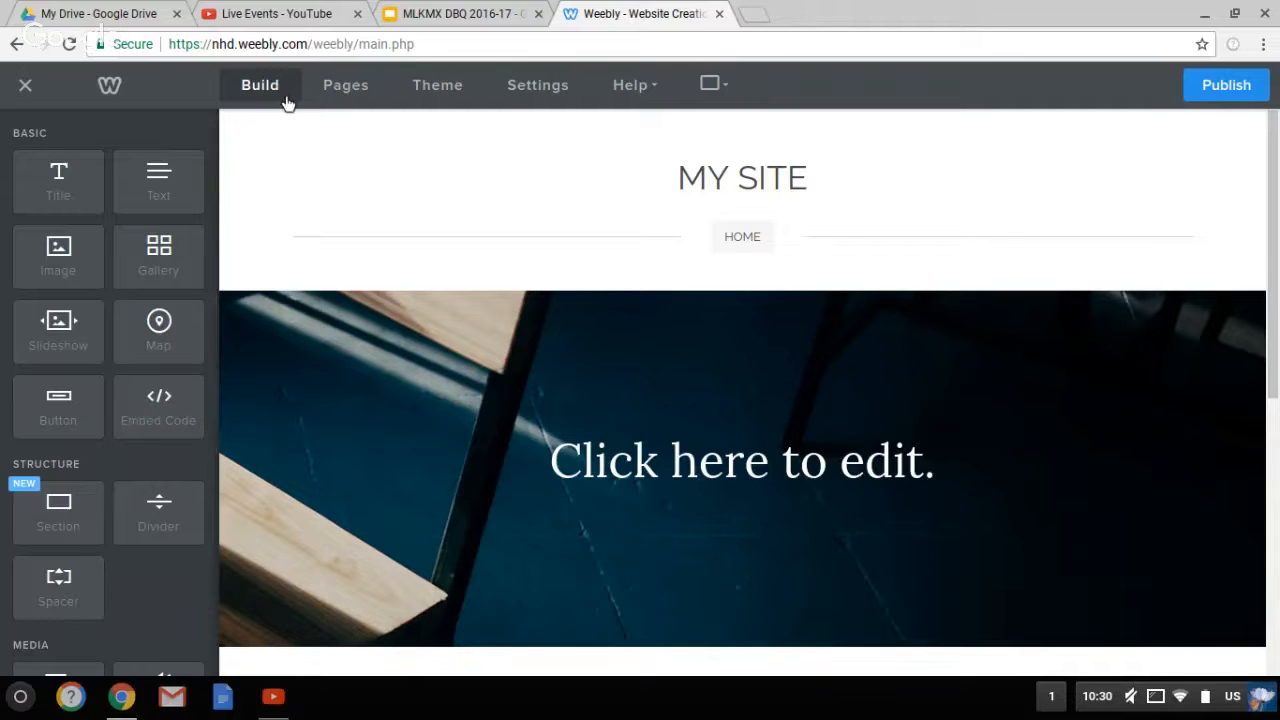
{"action": "left_click", "coordinate": [346, 85]}
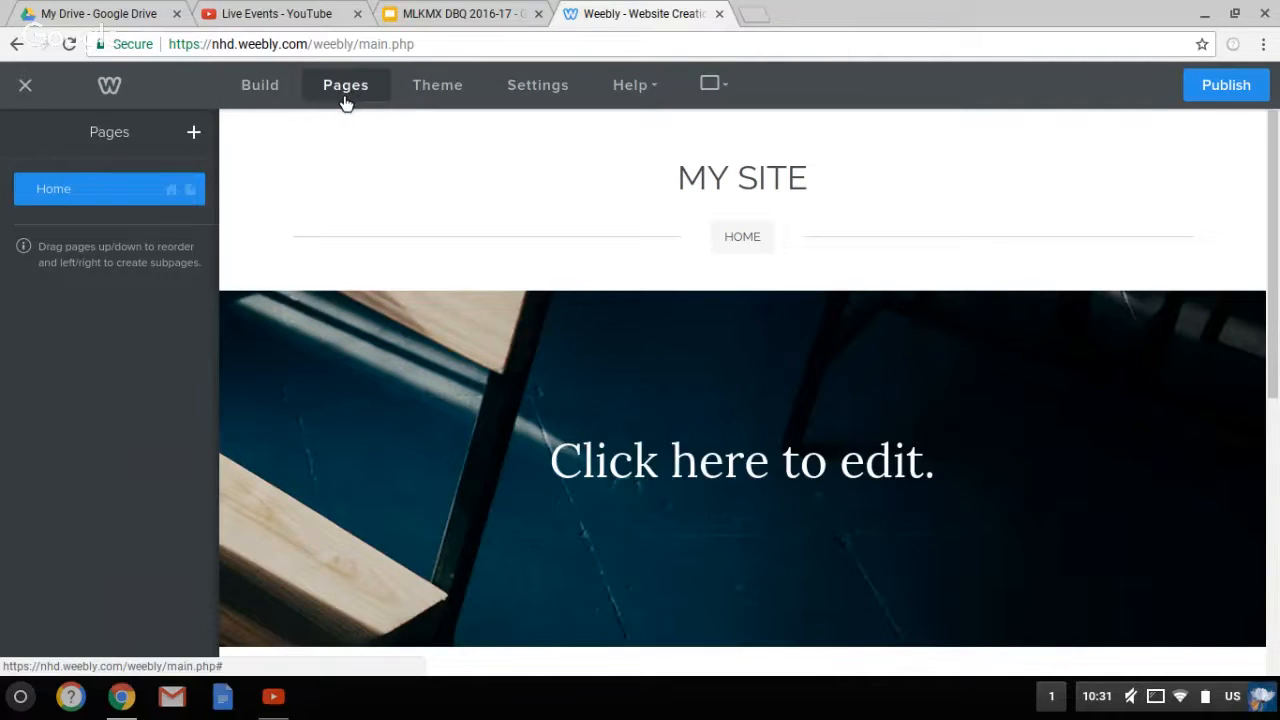
{"action": "left_click", "coordinate": [450, 25]}
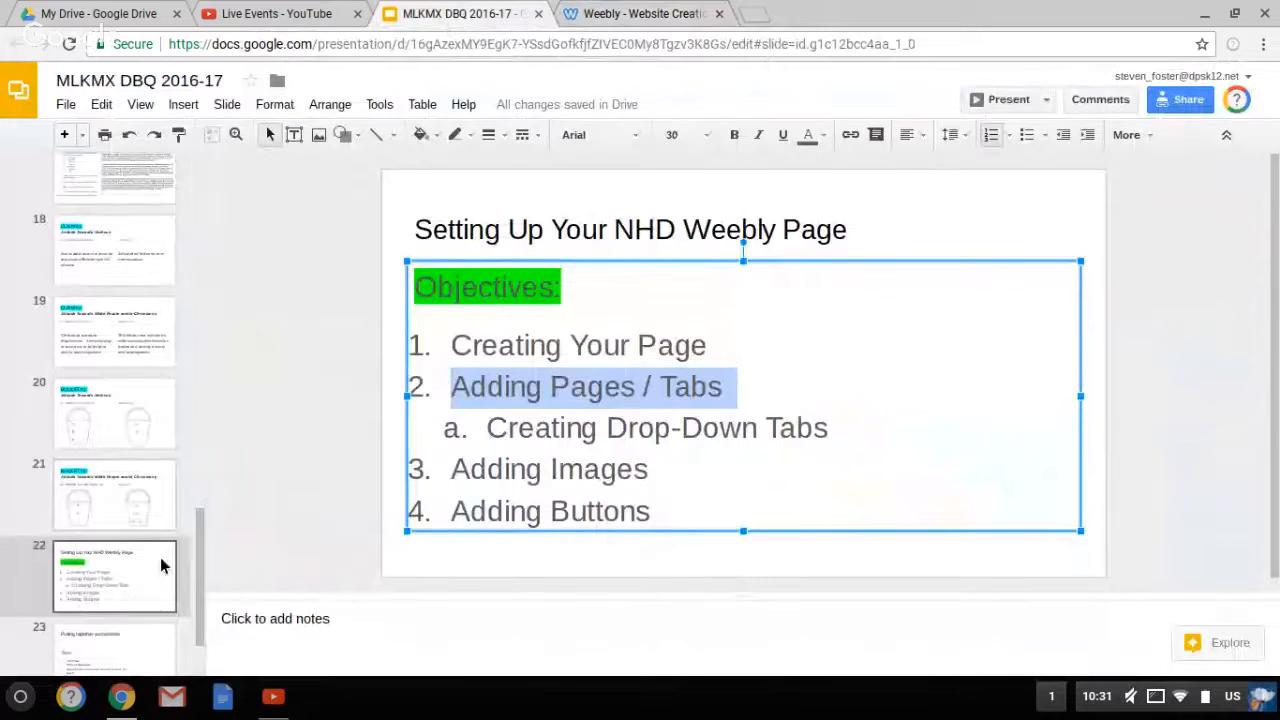
Highlight slide 23's required tab list, Title/Thesis through Process paper, then return to Weebly
{"action": "left_click", "coordinate": [151, 647]}
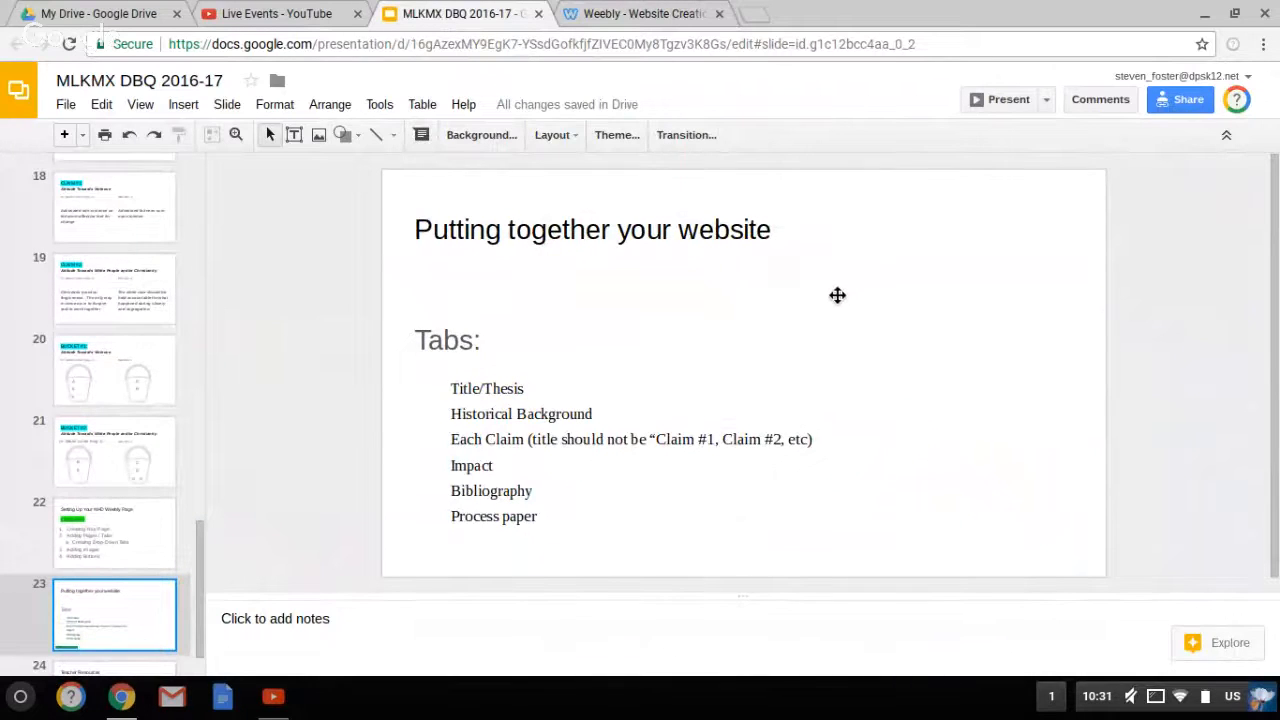
{"action": "triple_click", "coordinate": [565, 520]}
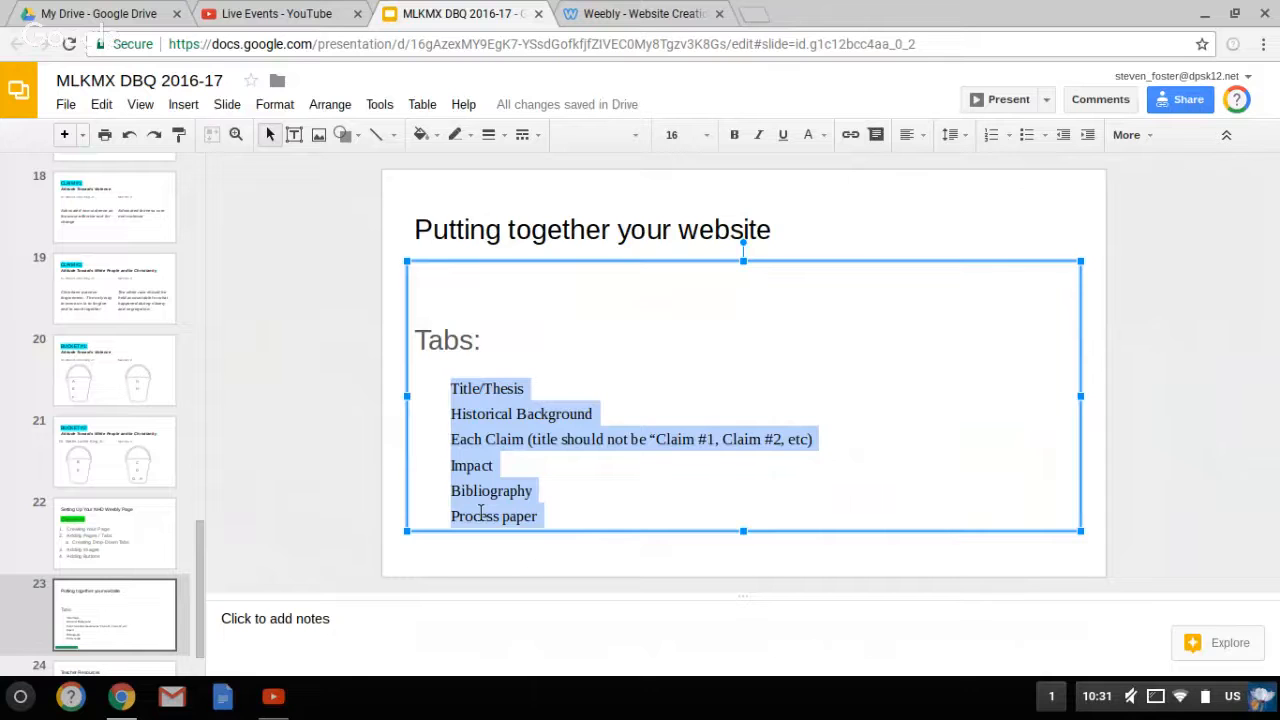
{"action": "left_click", "coordinate": [618, 20]}
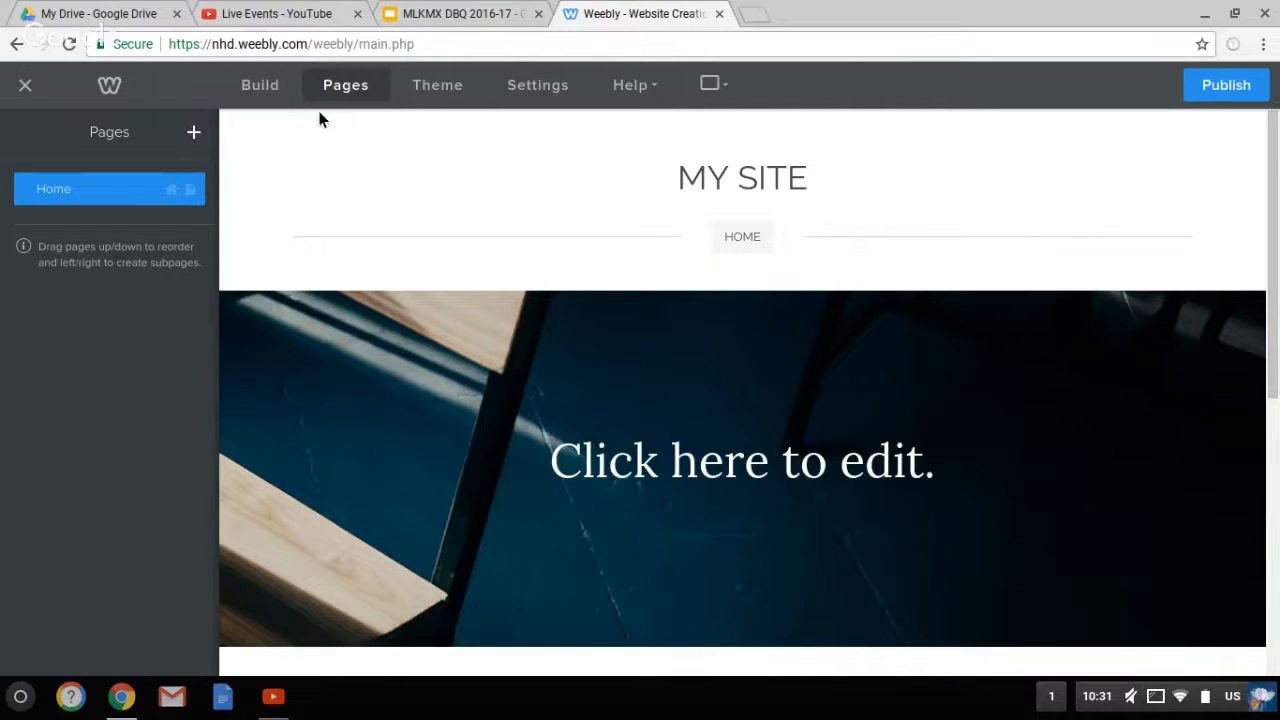
Add a standard page named 'Intro and Thesis'
{"action": "left_click", "coordinate": [203, 146]}
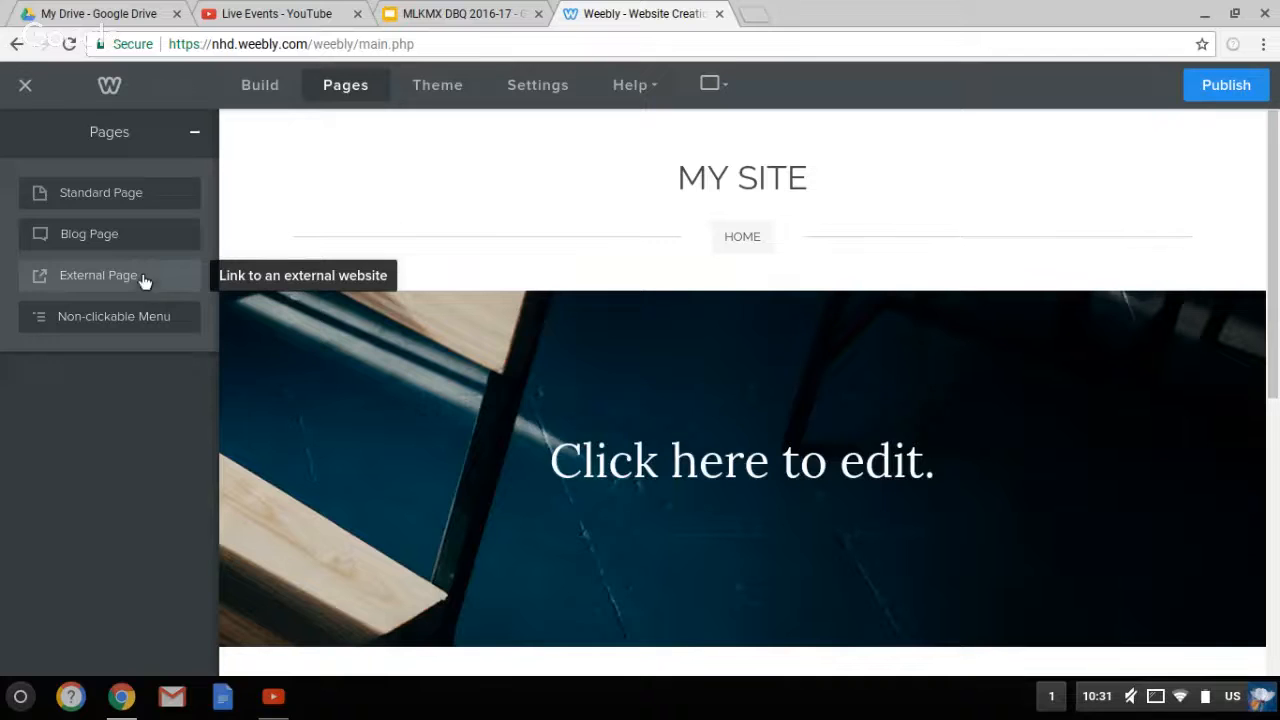
{"action": "left_click", "coordinate": [109, 203]}
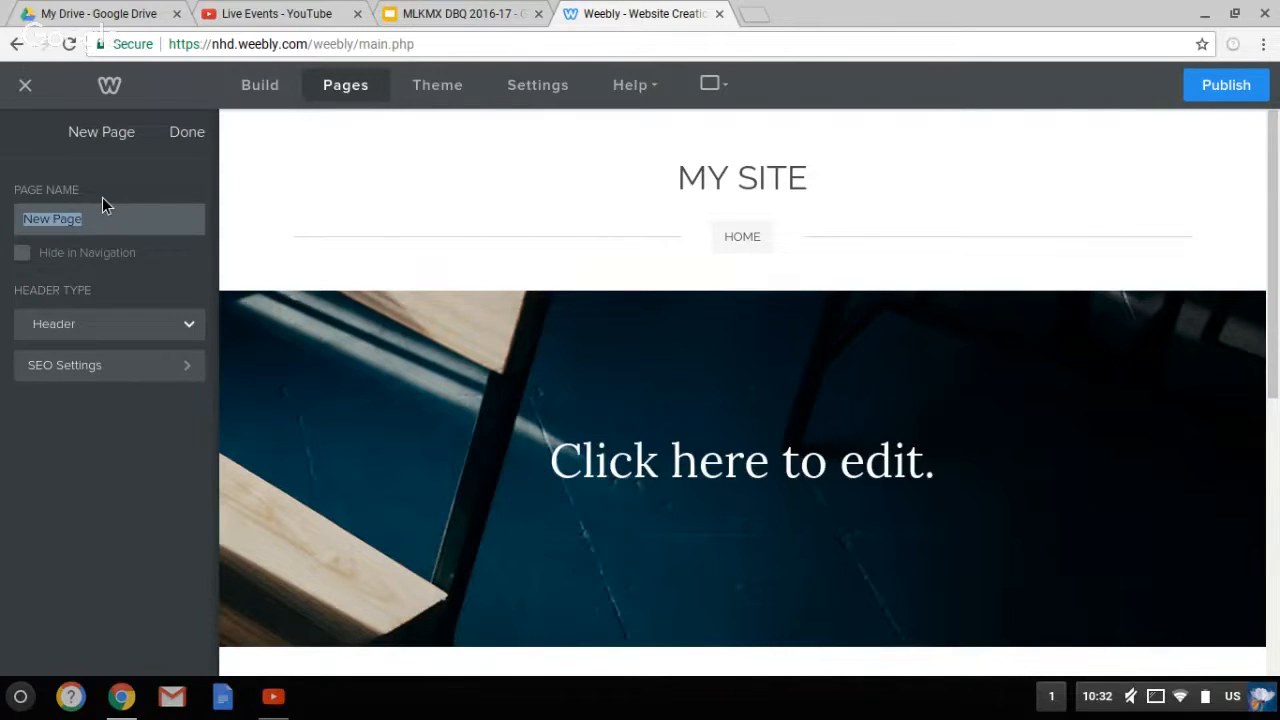
{"action": "type", "text": "The"}
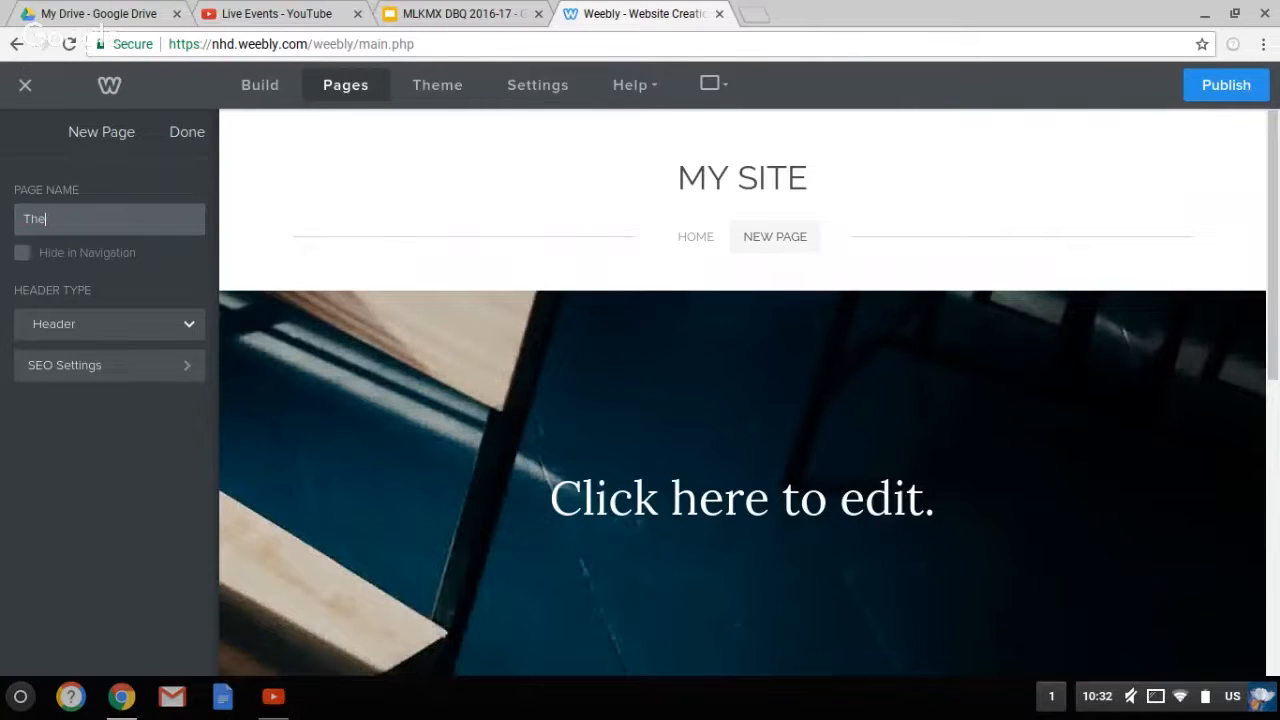
{"action": "type", "text": "od"}
{"action": "key", "text": "BackSpace"}
{"action": "key", "text": "BackSpace"}
{"action": "key", "text": "BackSpace"}
{"action": "key", "text": "BackSpace"}
{"action": "key", "text": "BackSpace"}
{"action": "type", "text": "Intro and THesis"}
{"action": "key", "text": "BackSpace"}
{"action": "key", "text": "BackSpace"}
{"action": "key", "text": "BackSpace"}
{"action": "key", "text": "BackSpace"}
{"action": "key", "text": "BackSpace"}
{"action": "type", "text": "hesis"}
{"action": "left_click", "coordinate": [190, 141]}
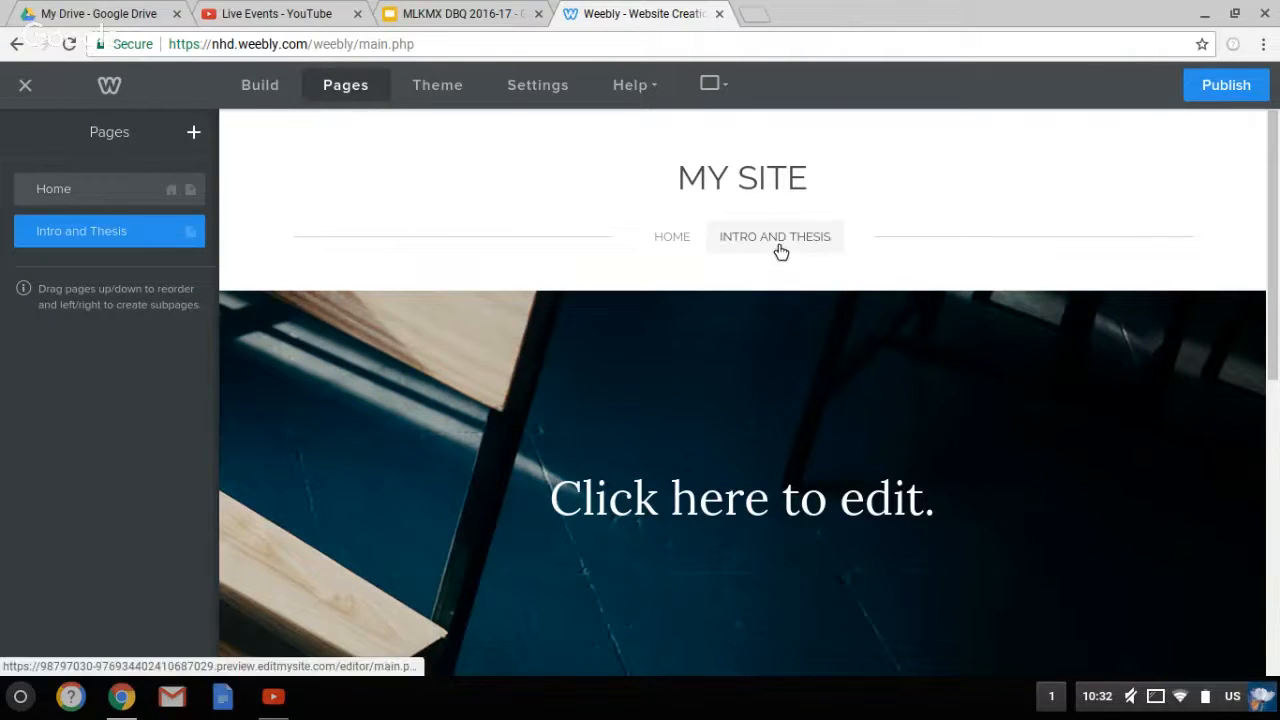
Add a second standard page named 'Claims'
{"action": "left_click", "coordinate": [195, 134]}
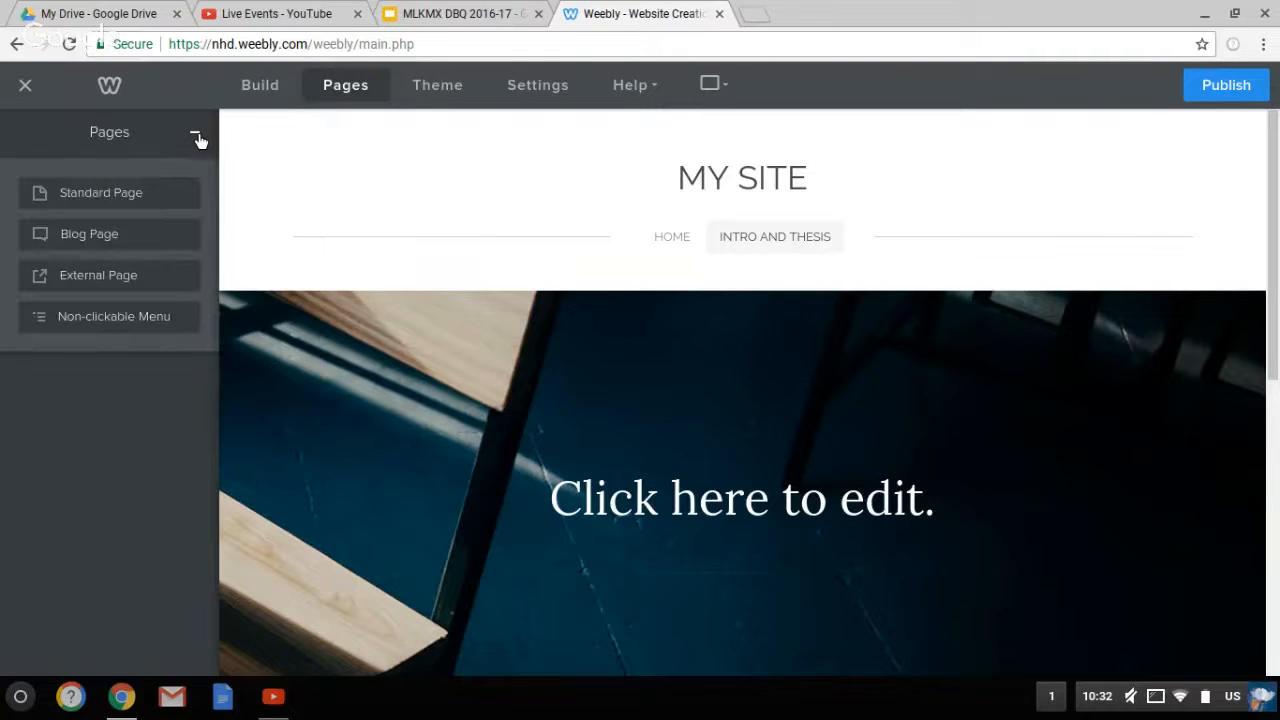
{"action": "left_click", "coordinate": [131, 205]}
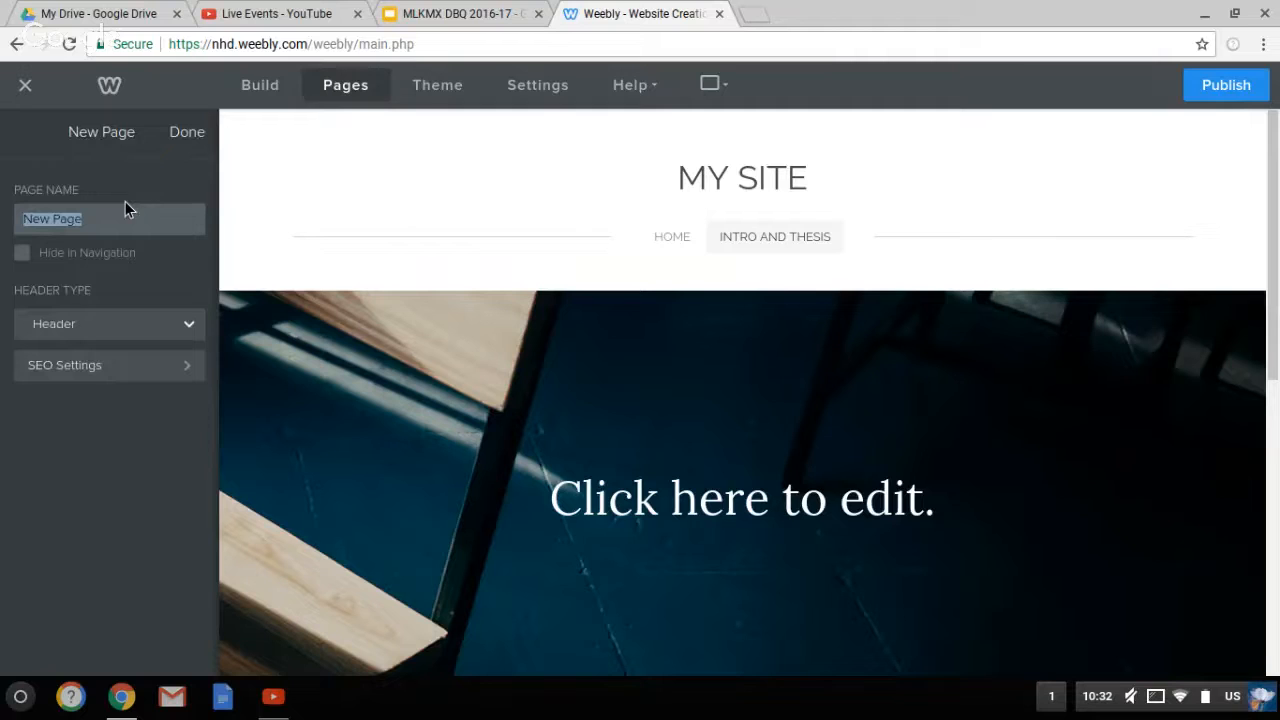
{"action": "type", "text": "Clai"}
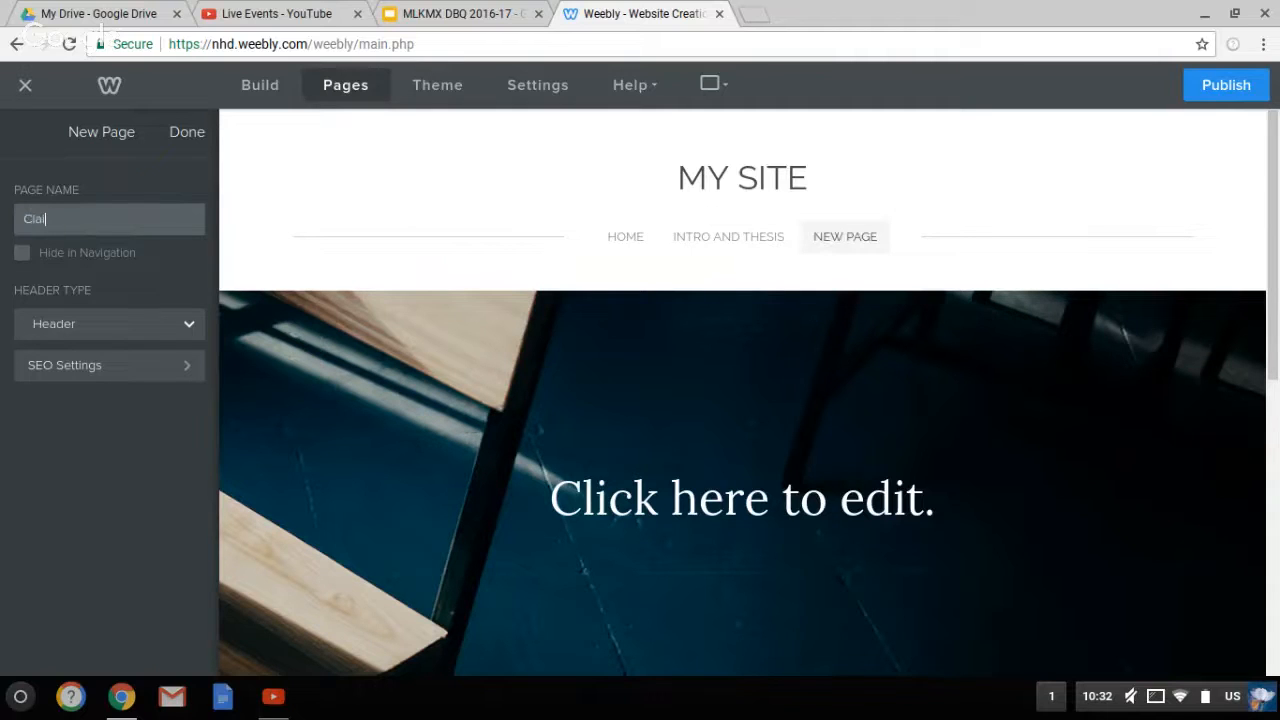
{"action": "type", "text": "ms"}
{"action": "left_click", "coordinate": [190, 135]}
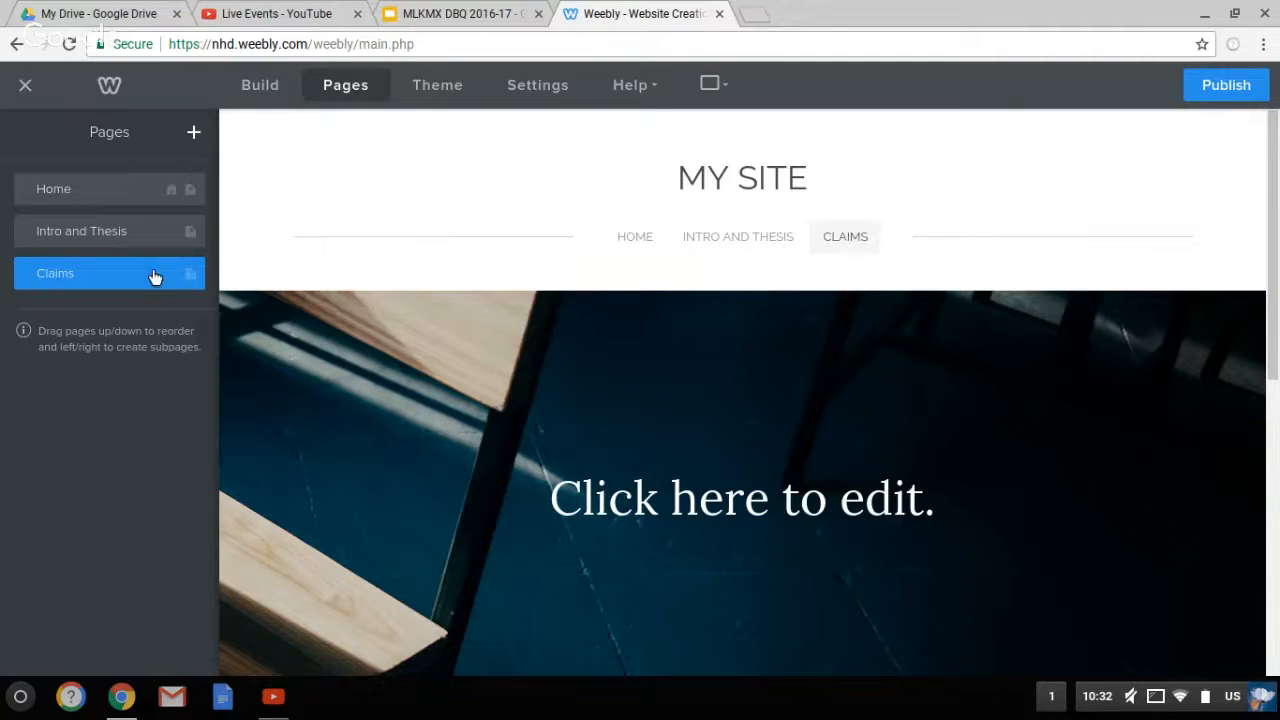
Add standard pages named 'Claim1' and 'Claim2'
{"action": "left_click", "coordinate": [196, 134]}
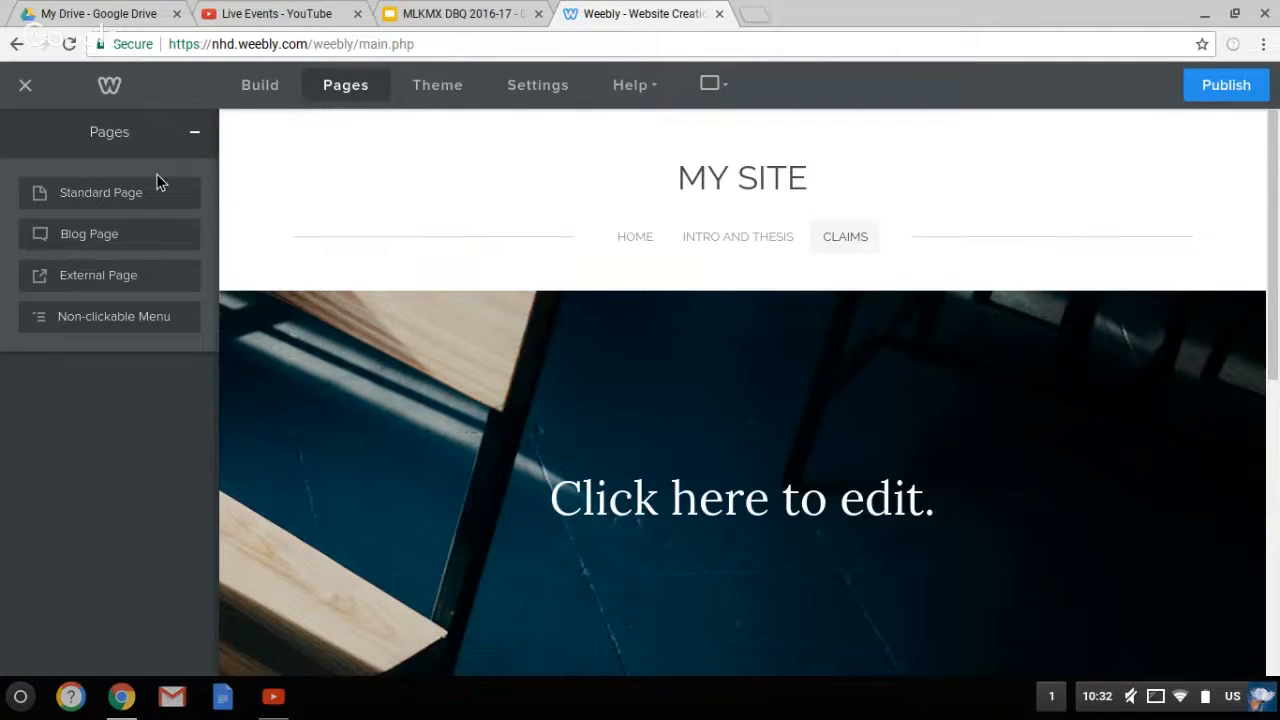
{"action": "left_click", "coordinate": [148, 200]}
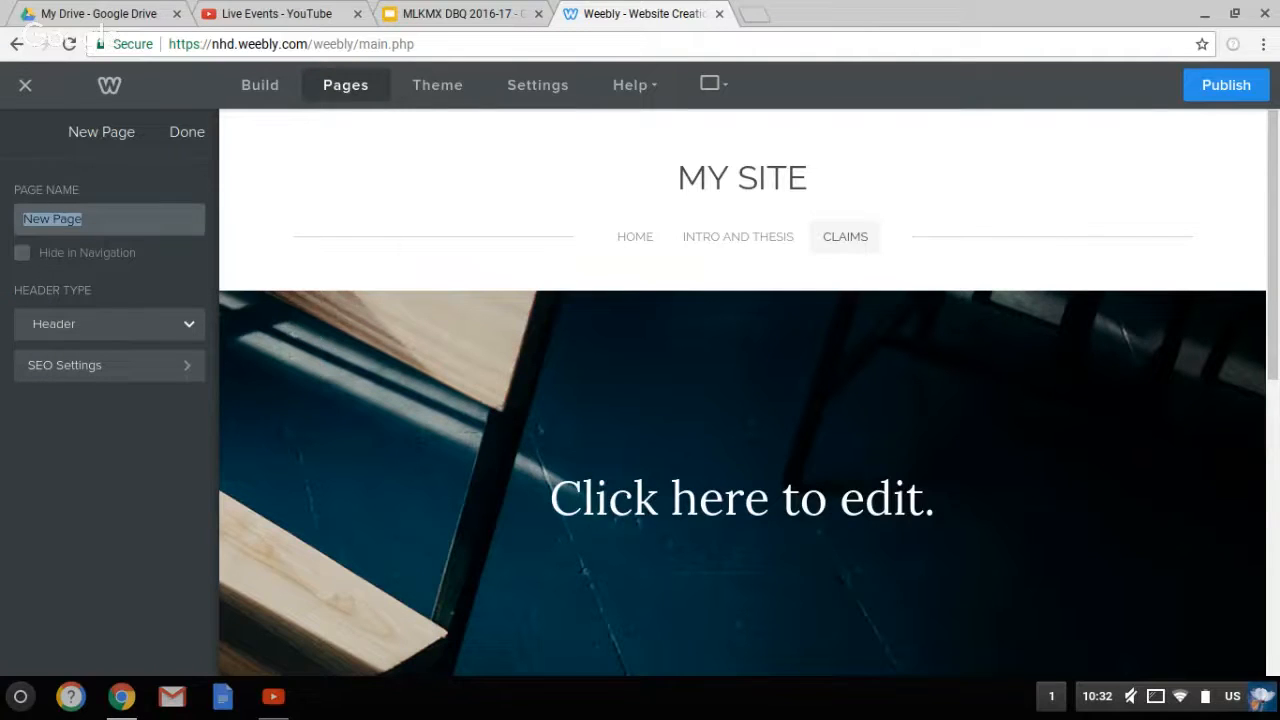
{"action": "type", "text": "Claim1"}
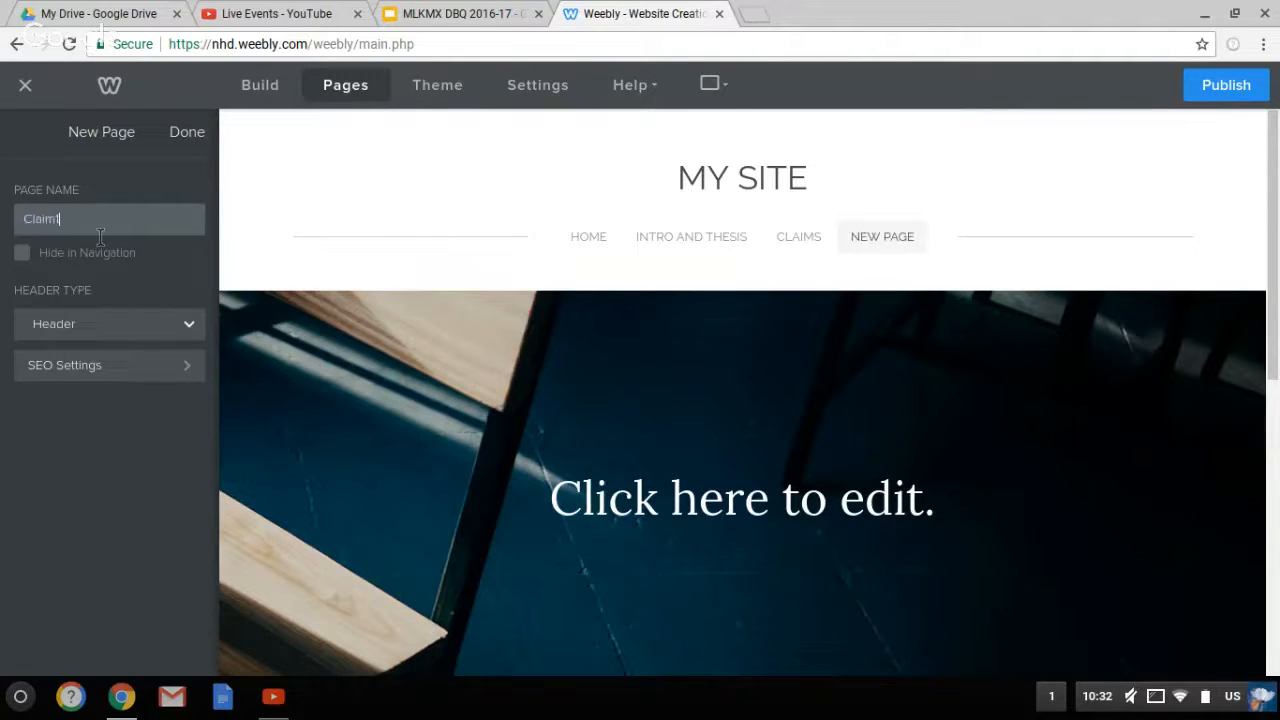
{"action": "left_click", "coordinate": [200, 134]}
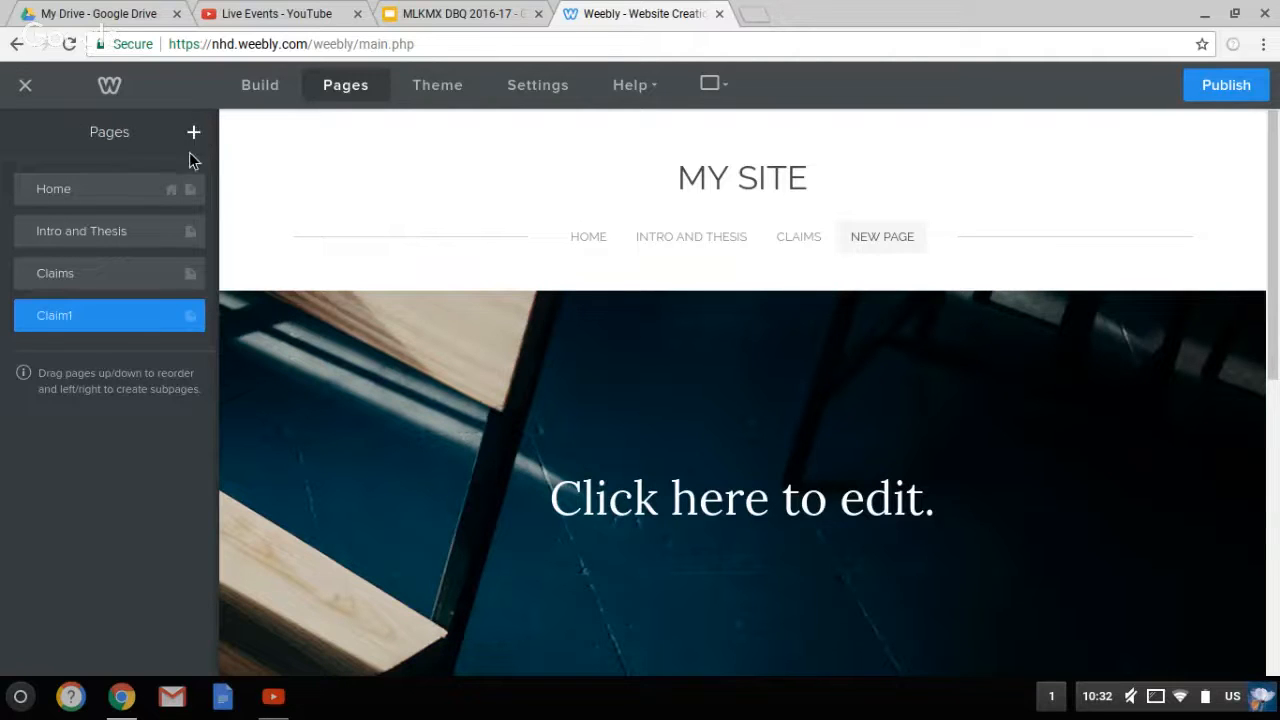
{"action": "left_click", "coordinate": [194, 132]}
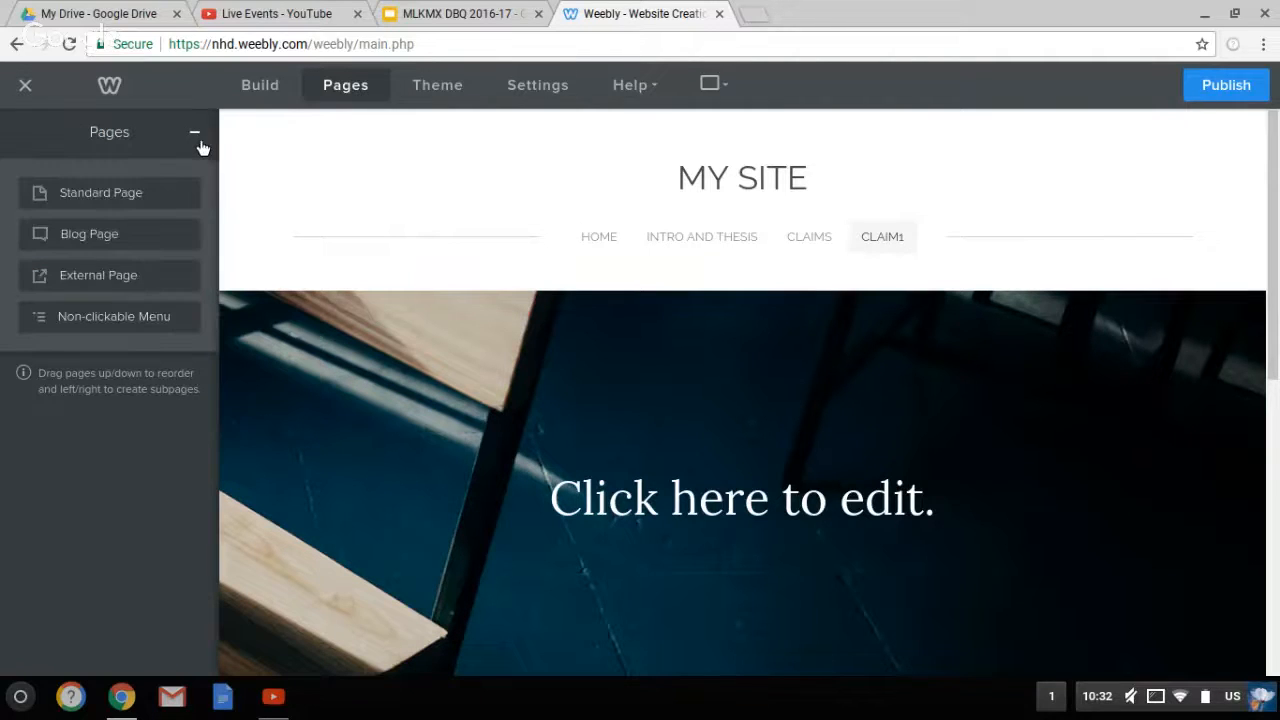
{"action": "left_click", "coordinate": [150, 200]}
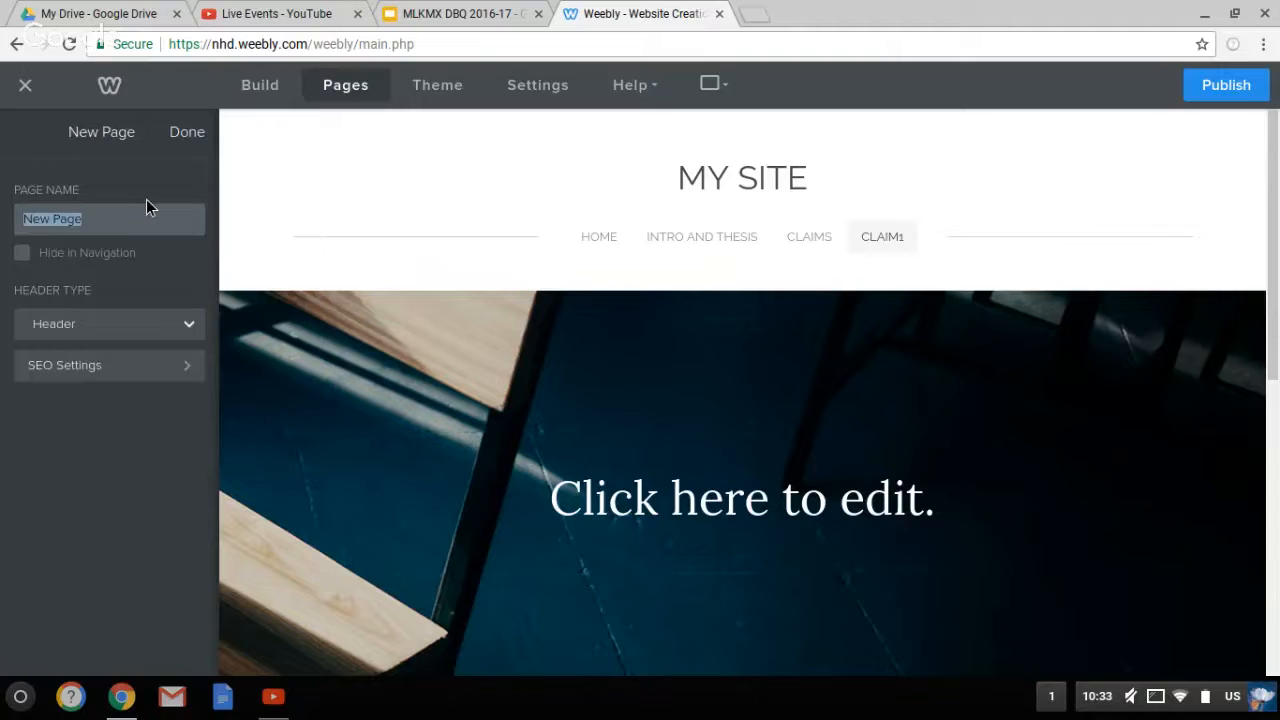
{"action": "type", "text": "Claim"}
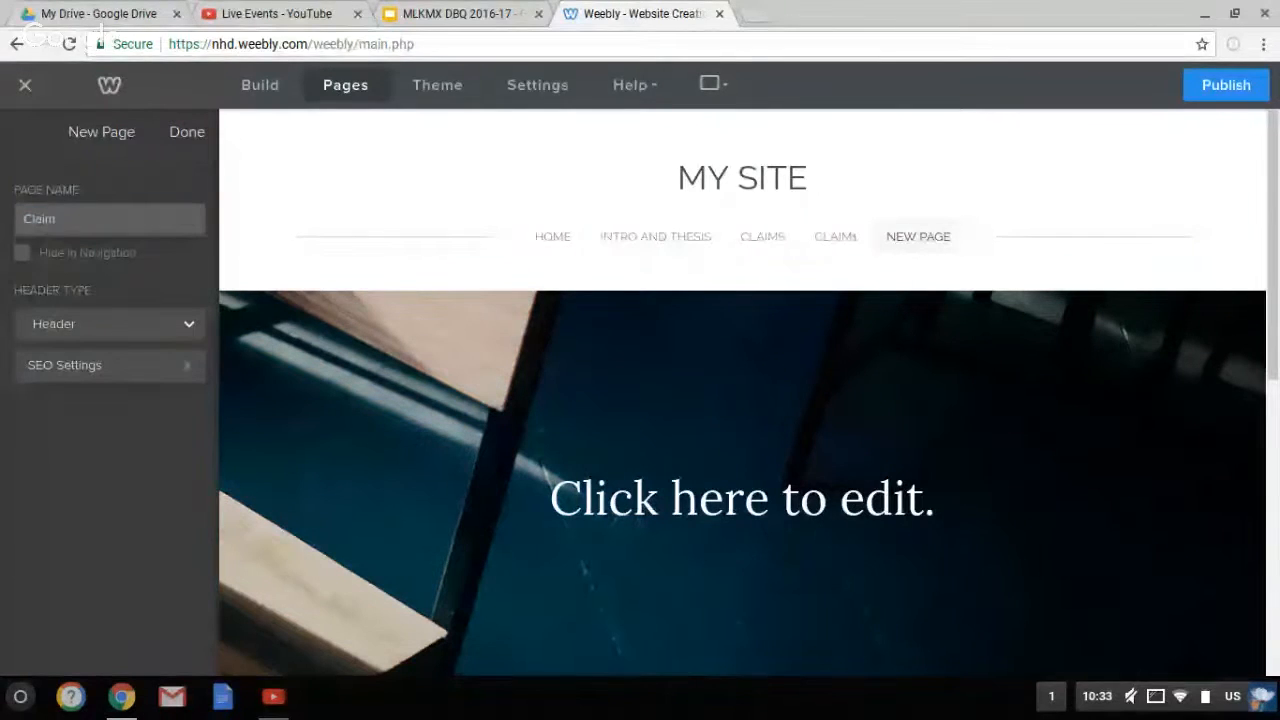
{"action": "type", "text": "2"}
{"action": "left_click", "coordinate": [187, 131]}
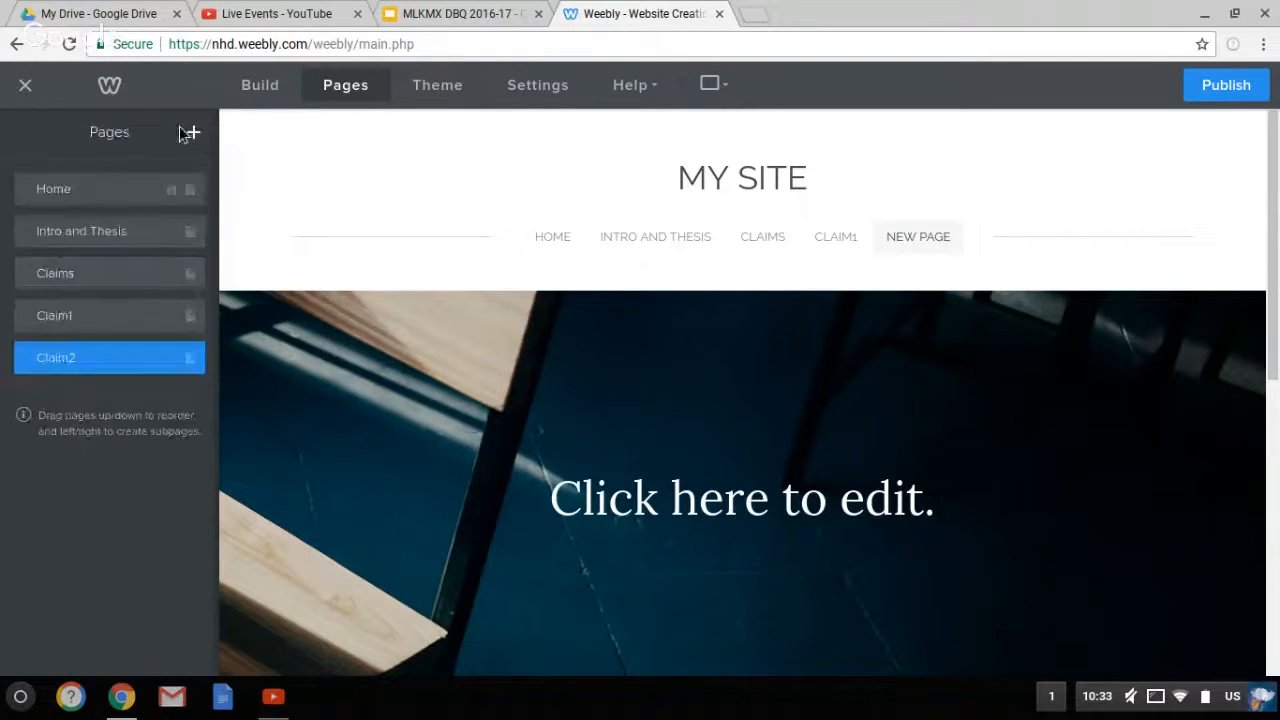
Add standard pages 'Impact', 'Short Term' and 'Long Term Impact'
{"action": "left_click", "coordinate": [206, 136]}
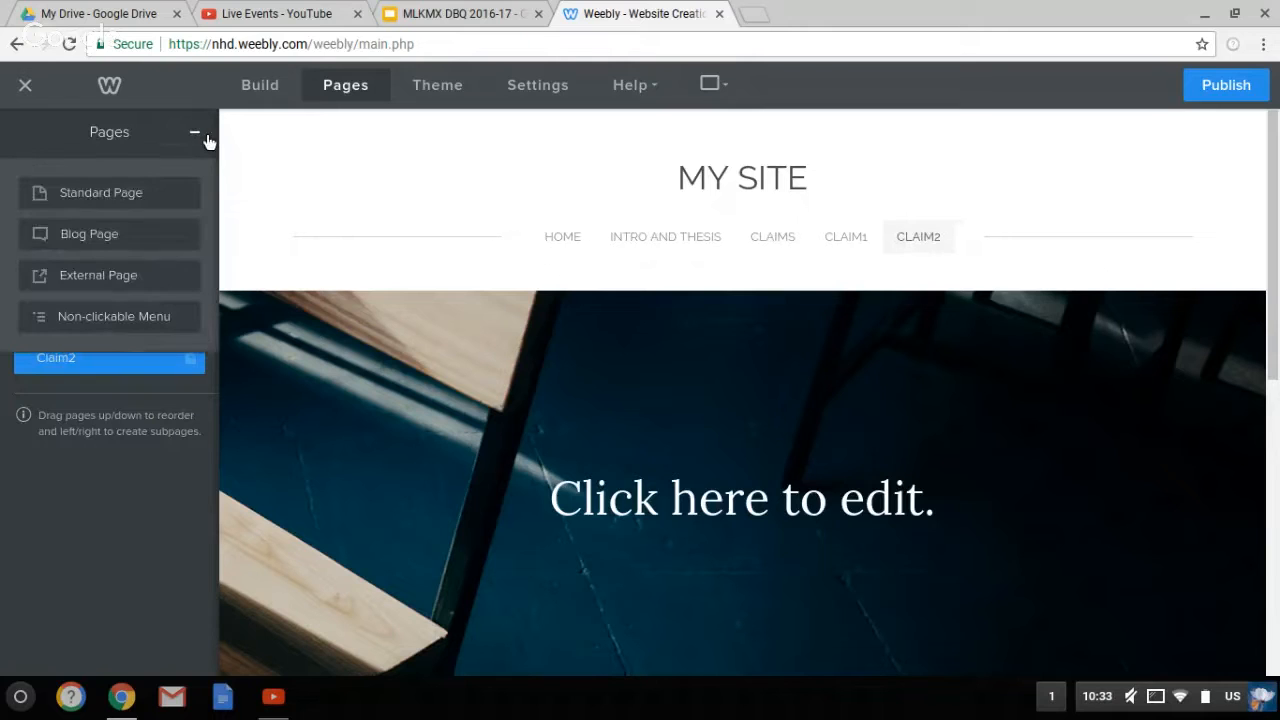
{"action": "left_click", "coordinate": [145, 204]}
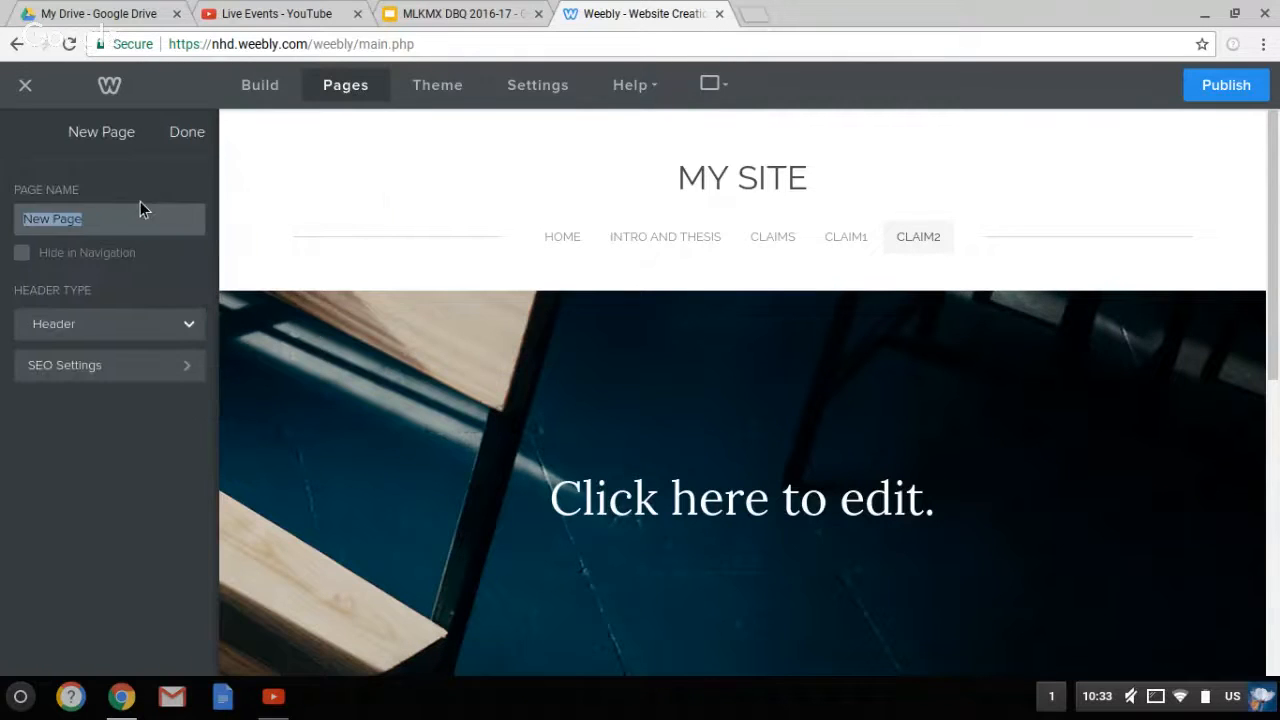
{"action": "type", "text": "U"}
{"action": "key", "text": "BackSpace"}
{"action": "type", "text": "Impact"}
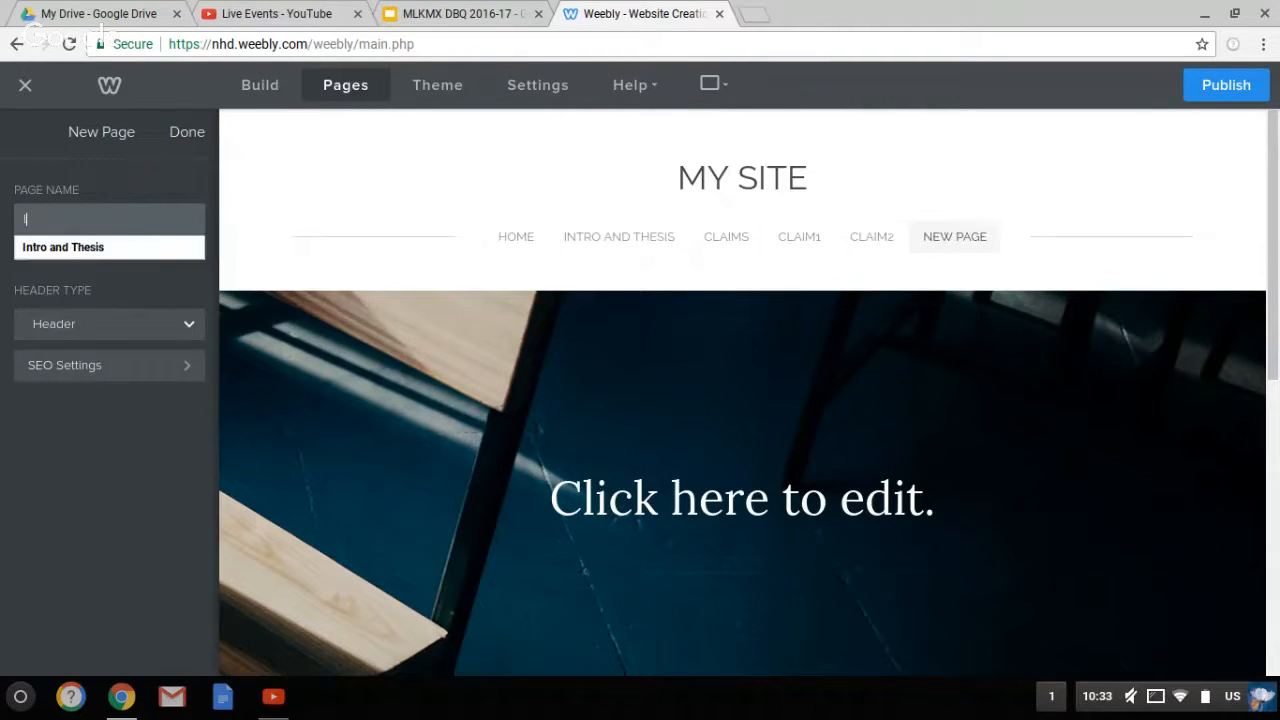
{"action": "left_click", "coordinate": [189, 134]}
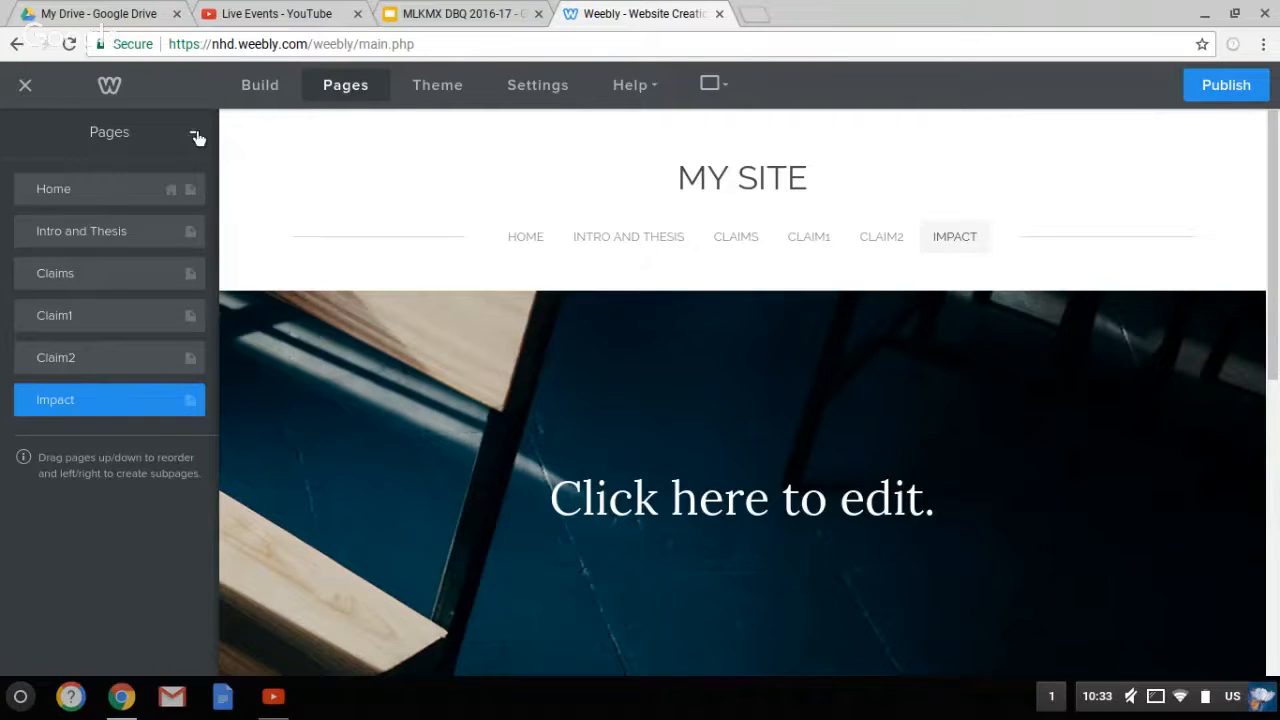
{"action": "left_click", "coordinate": [196, 131]}
{"action": "left_click", "coordinate": [159, 192]}
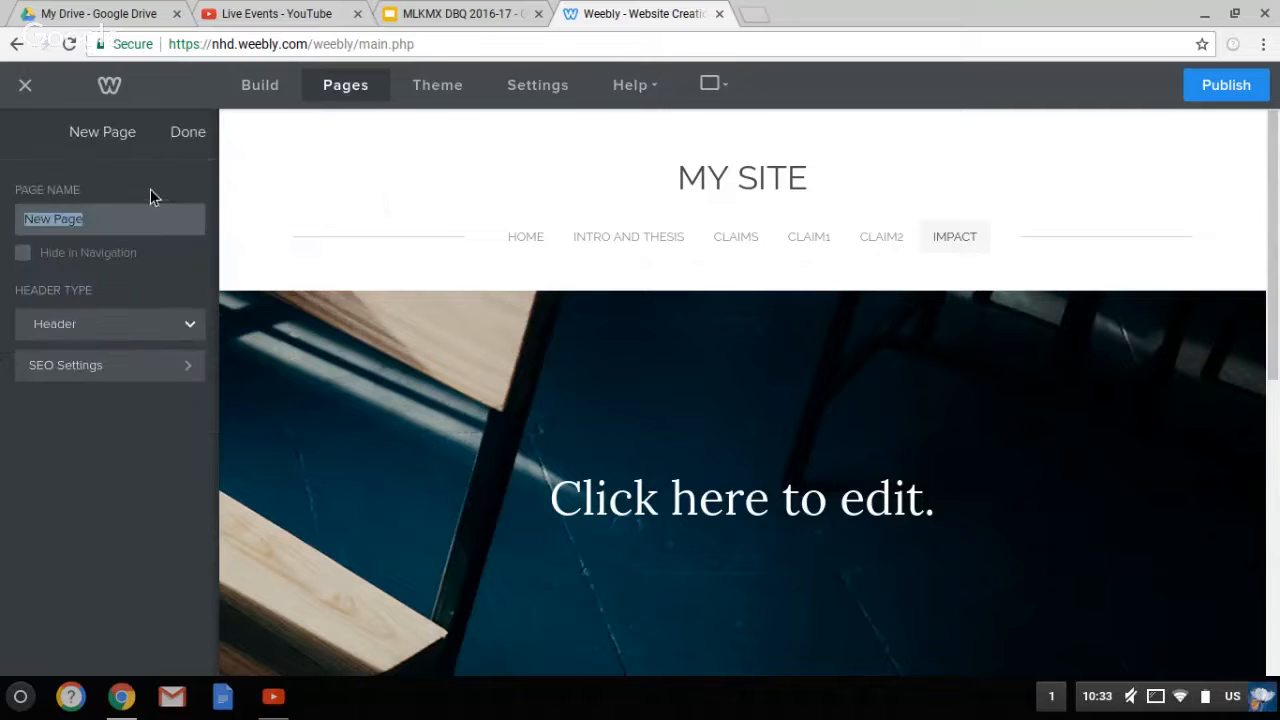
{"action": "type", "text": "Short Term"}
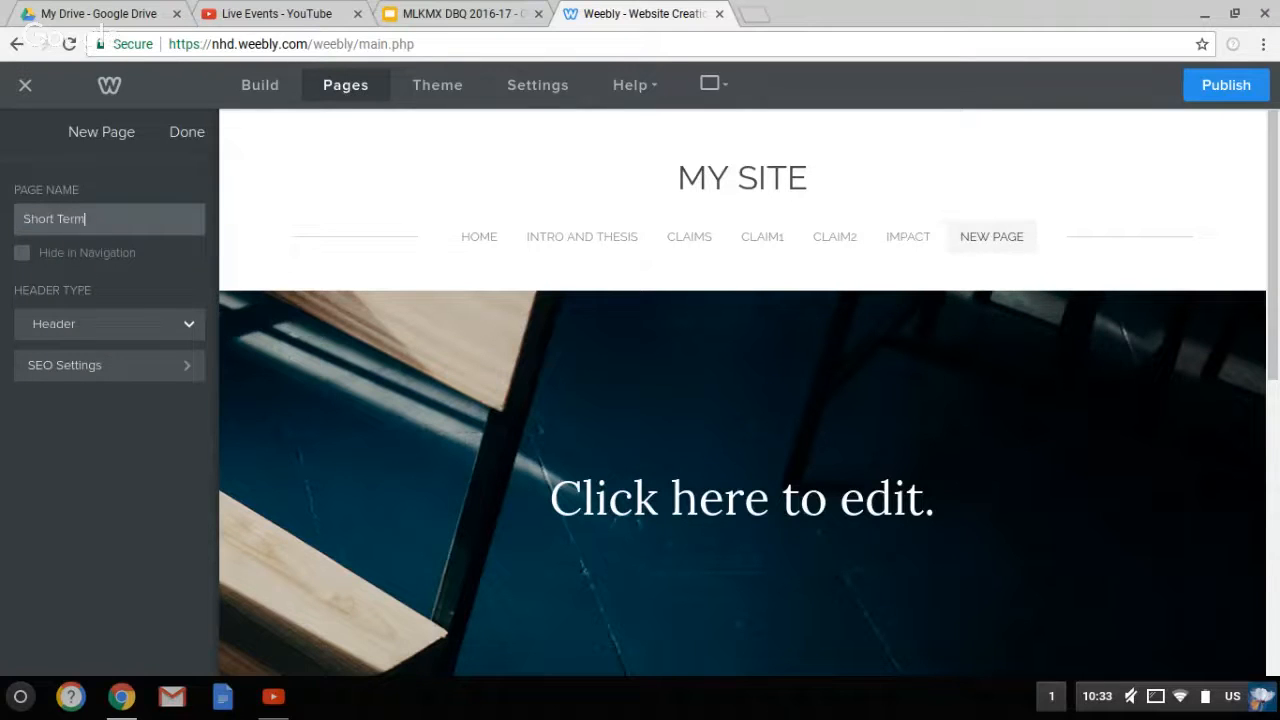
{"action": "left_click", "coordinate": [190, 132]}
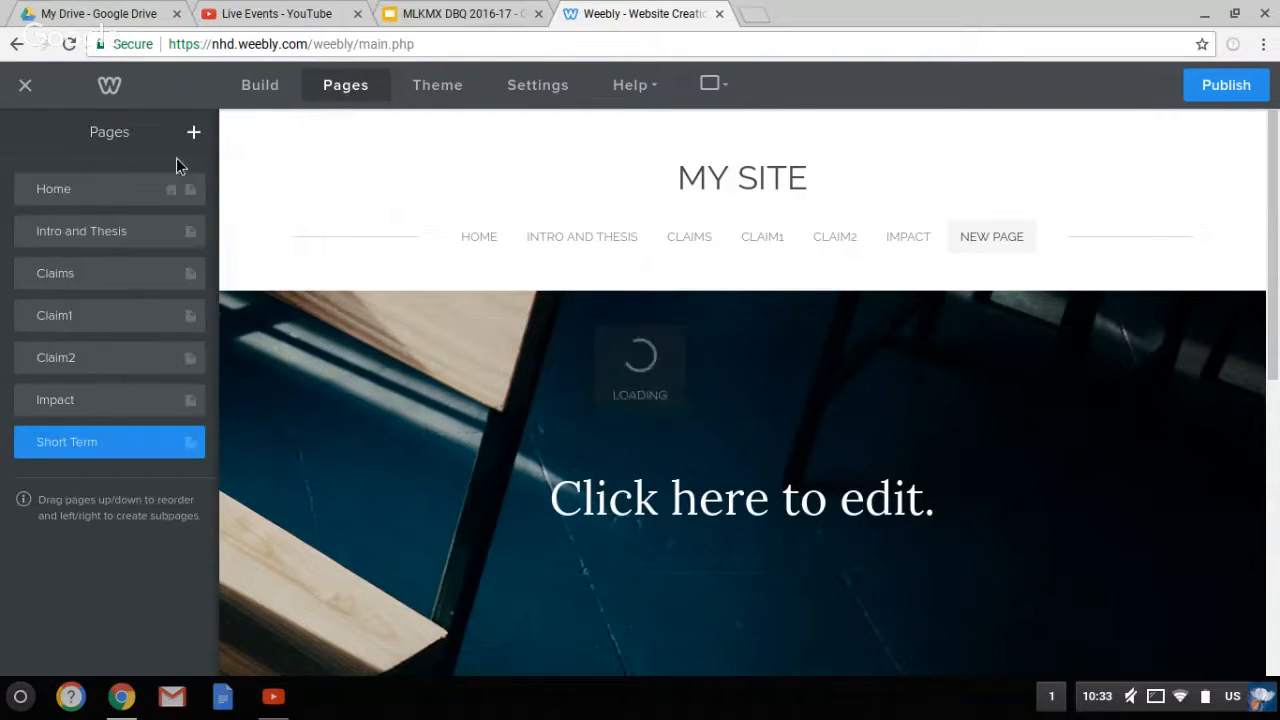
{"action": "left_click", "coordinate": [194, 134]}
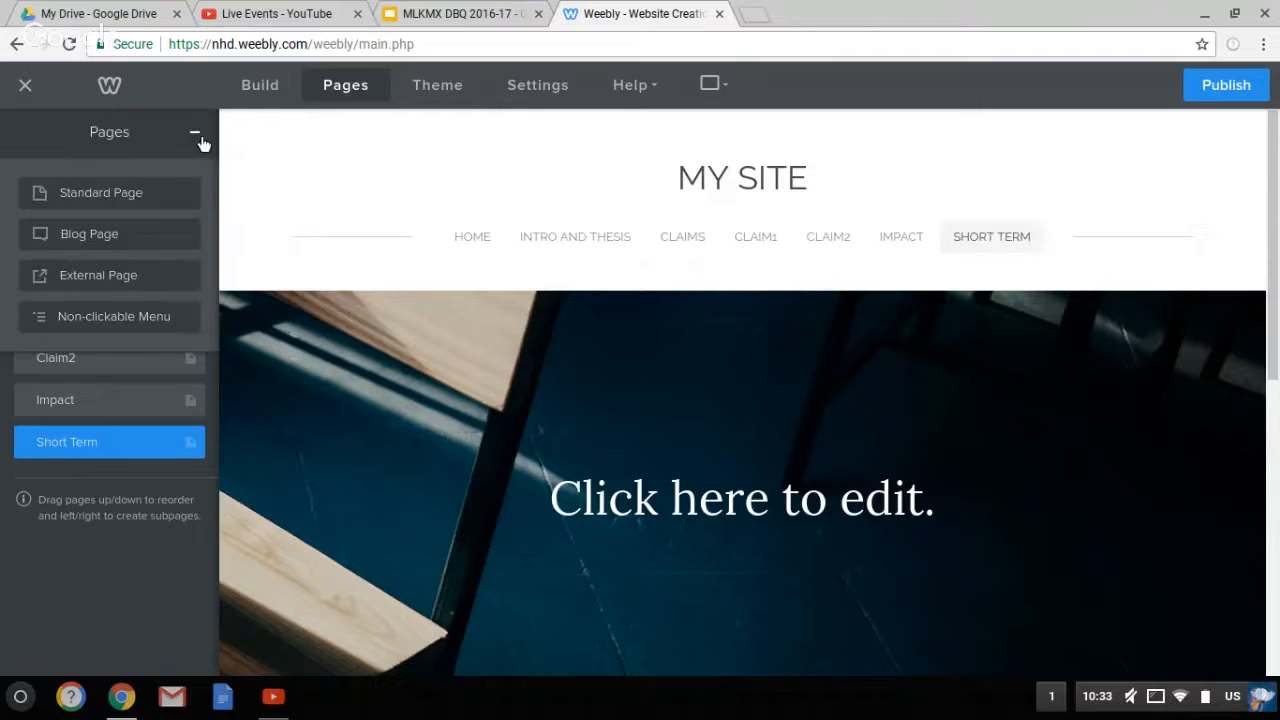
{"action": "left_click", "coordinate": [145, 203]}
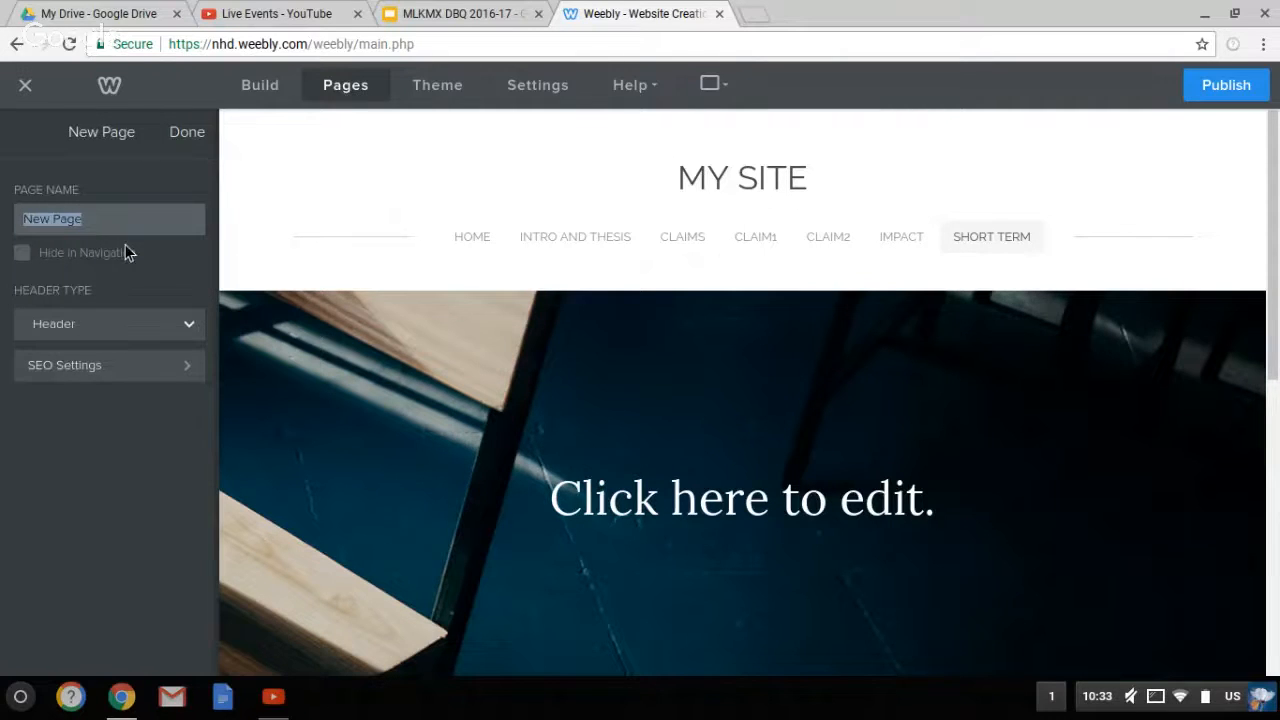
{"action": "type", "text": "Long Term Impact"}
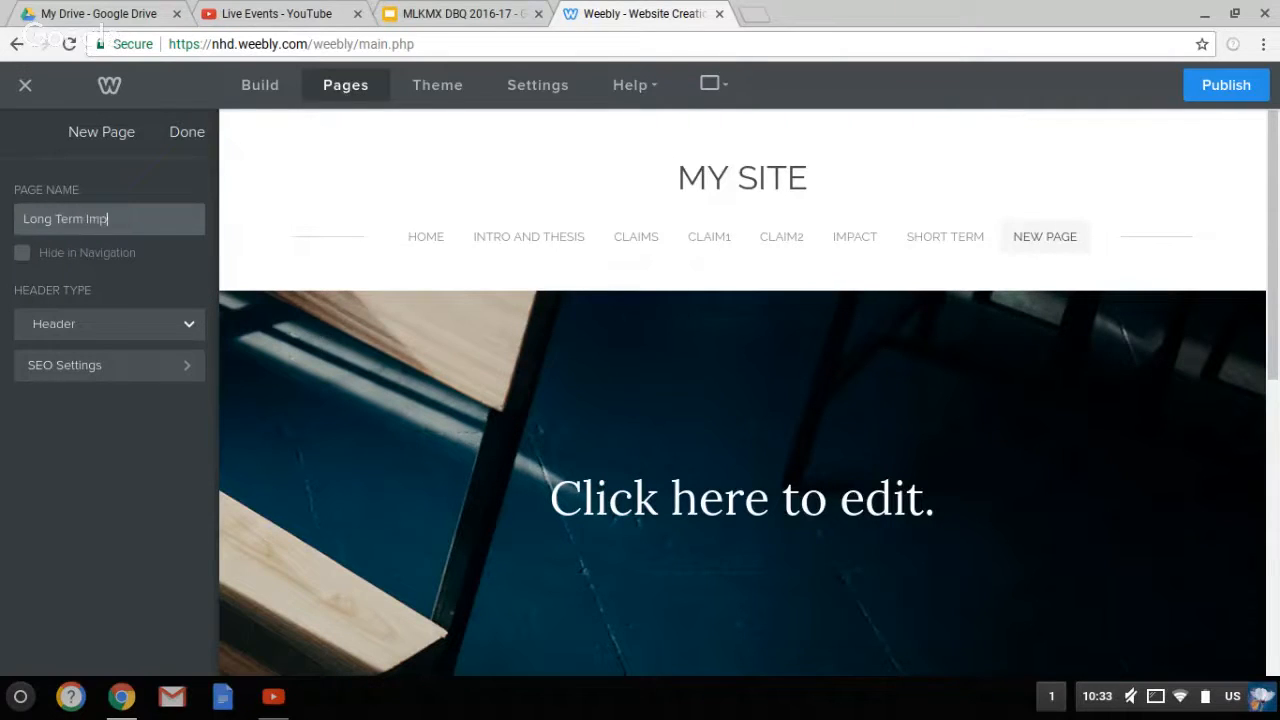
{"action": "left_click", "coordinate": [185, 142]}
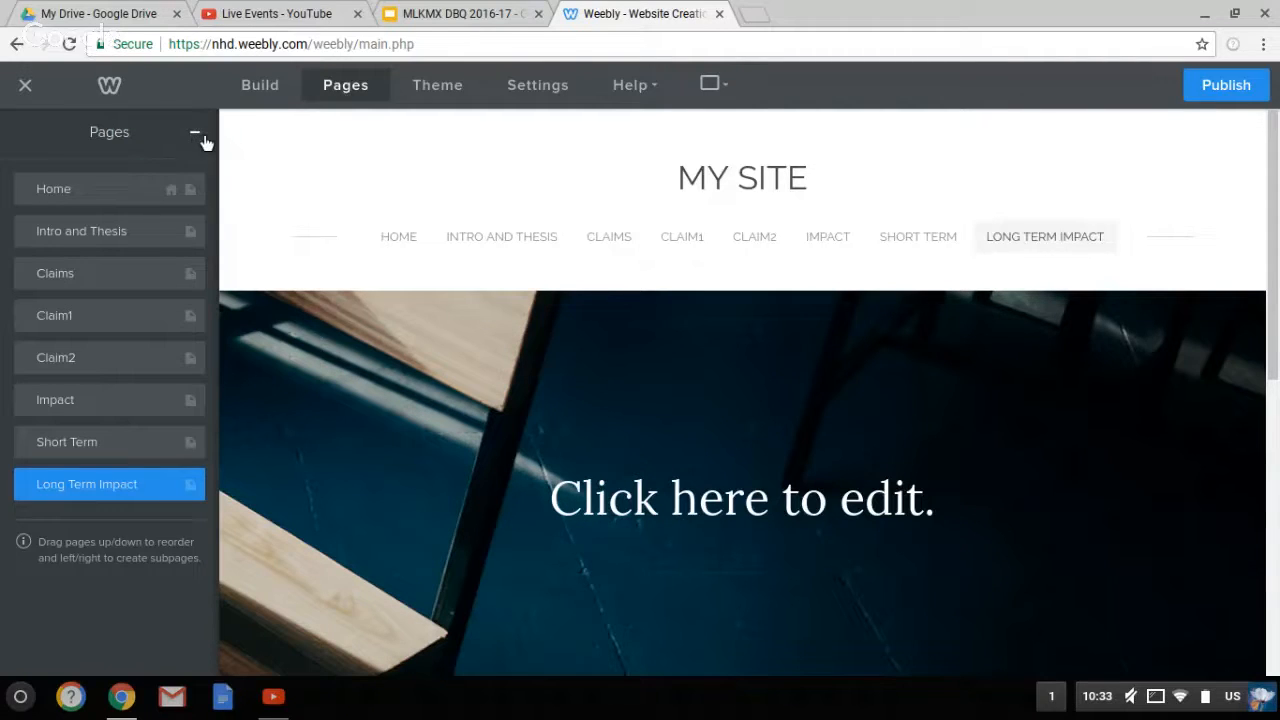
Add standard pages 'Bibliography' and 'Process Paper', which land under More in the navigation
{"action": "left_click", "coordinate": [200, 133]}
{"action": "left_click", "coordinate": [146, 191]}
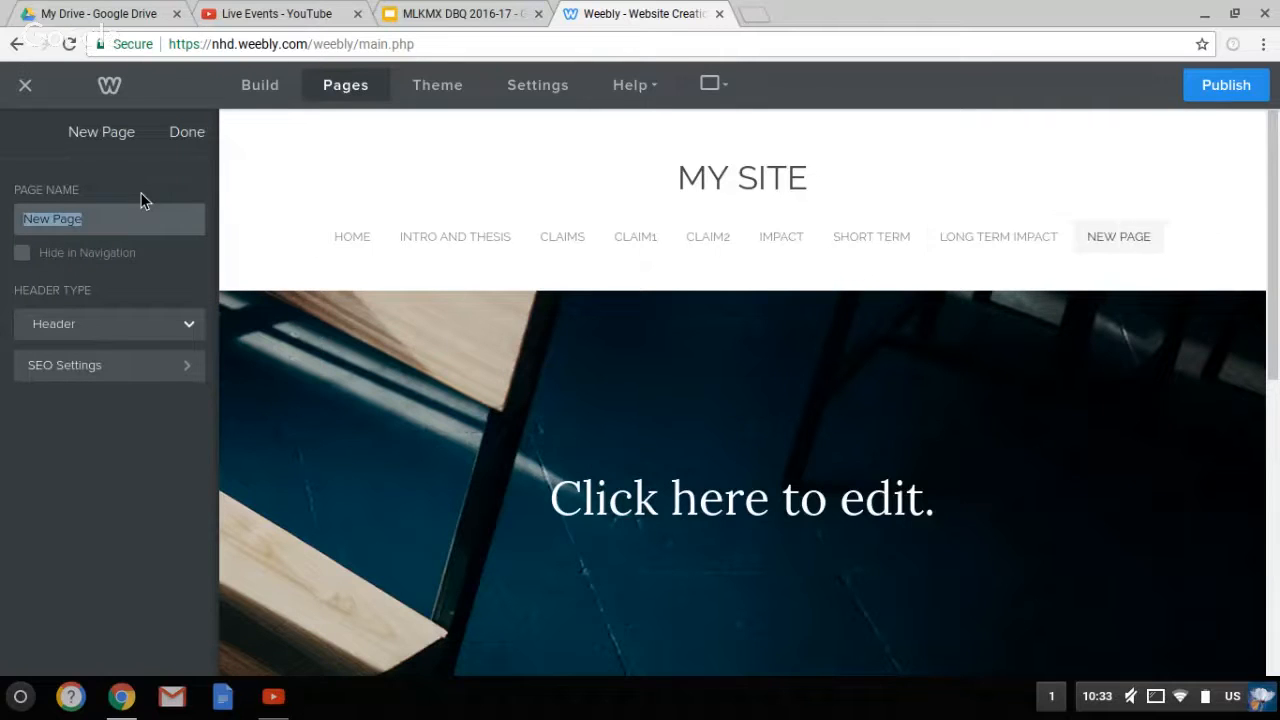
{"action": "type", "text": "Biblilography"}
{"action": "key", "text": "BackSpace"}
{"action": "left_click", "coordinate": [190, 132]}
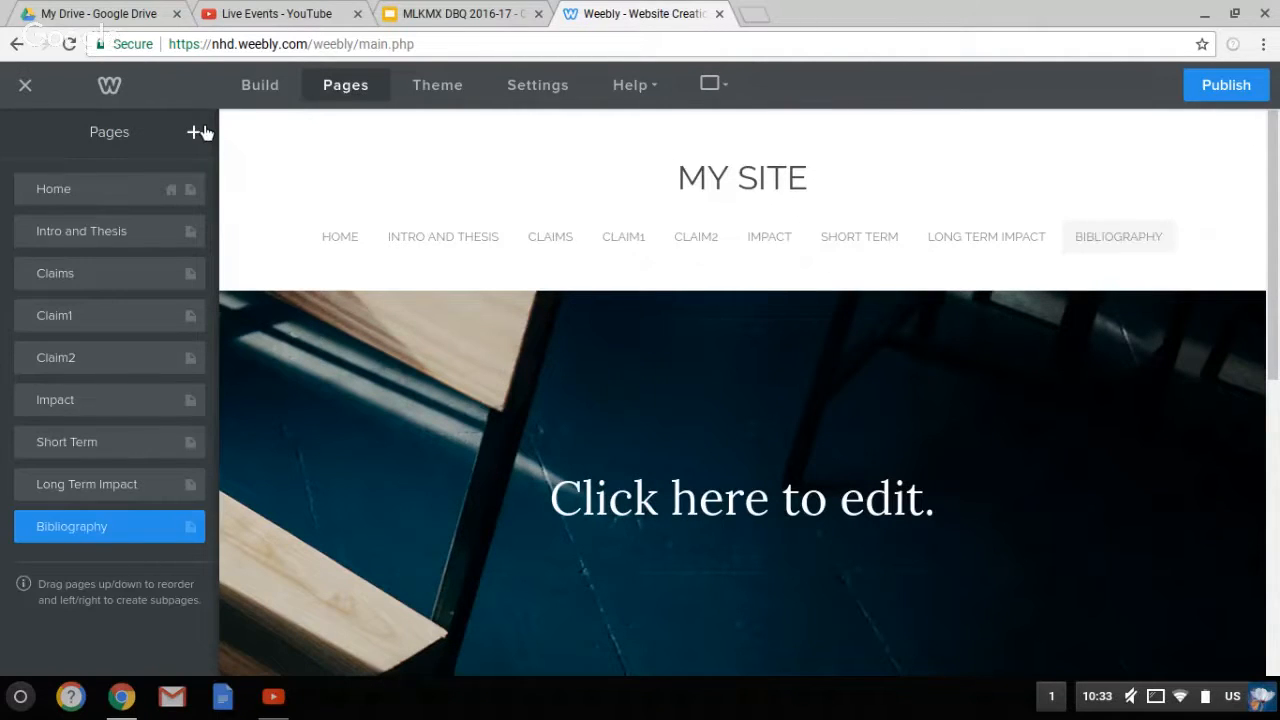
{"action": "left_click", "coordinate": [199, 131]}
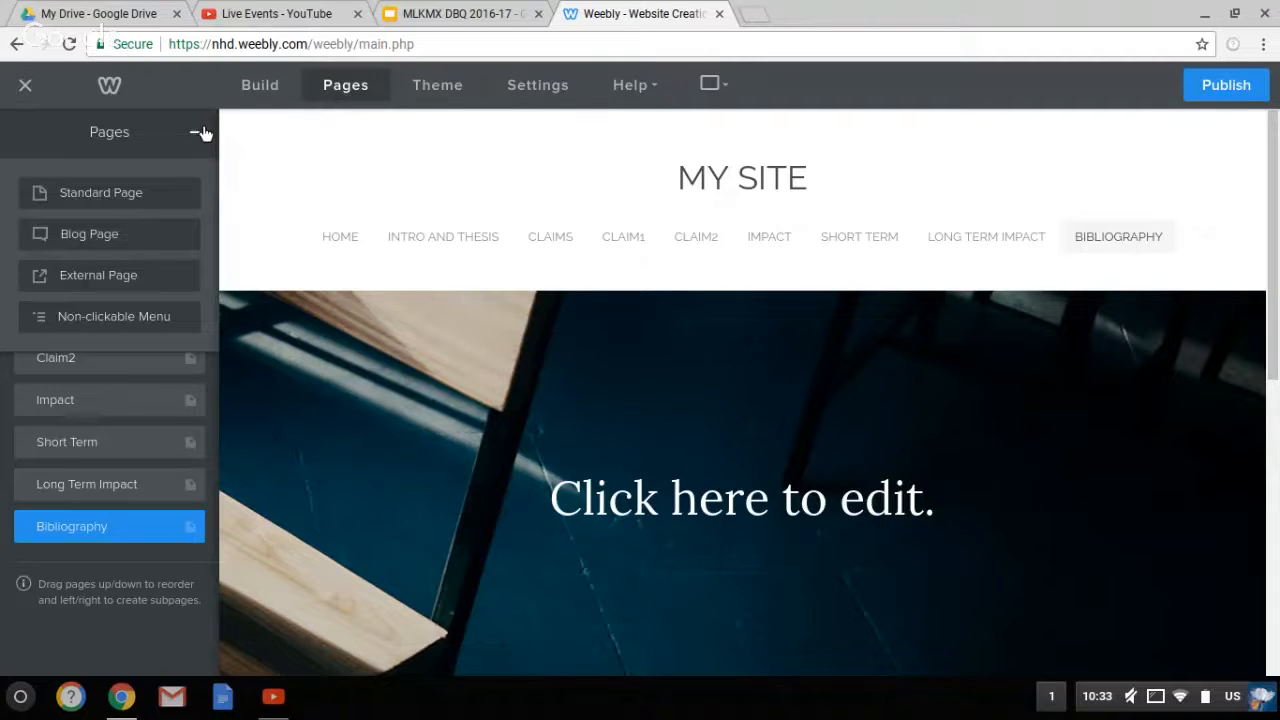
{"action": "left_click", "coordinate": [127, 196]}
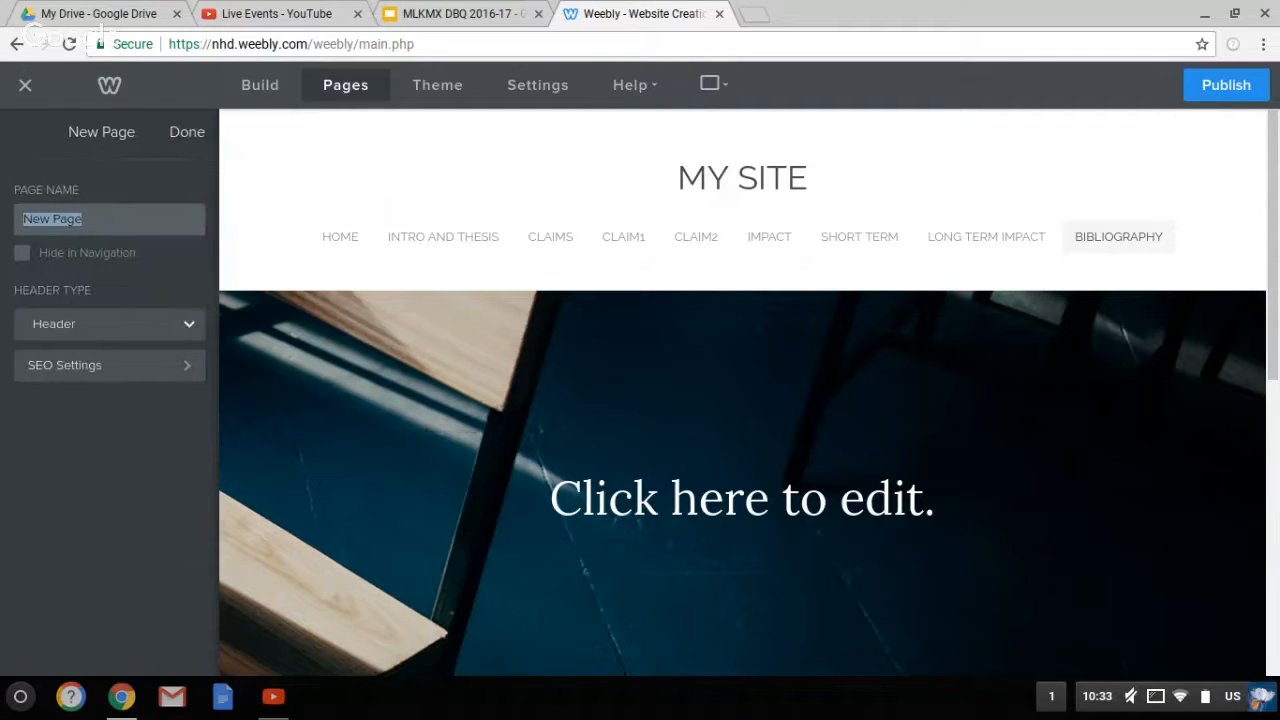
{"action": "type", "text": "Process"}
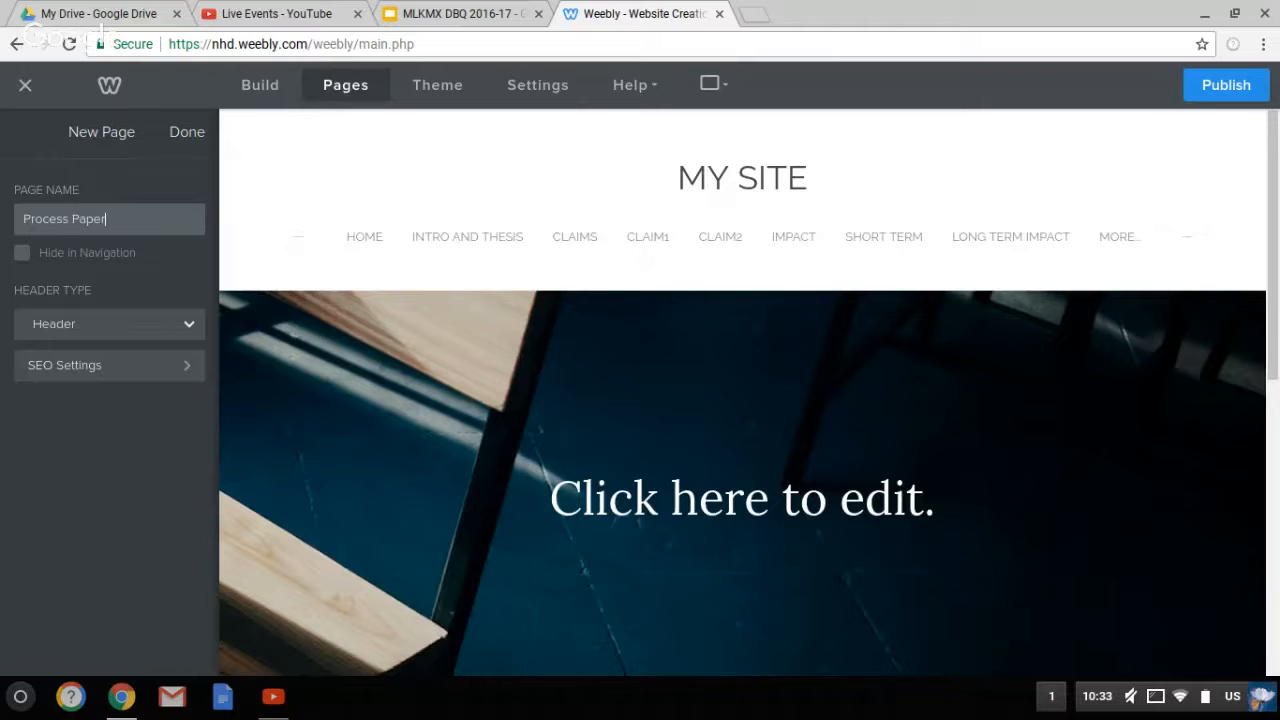
{"action": "left_click", "coordinate": [177, 134]}
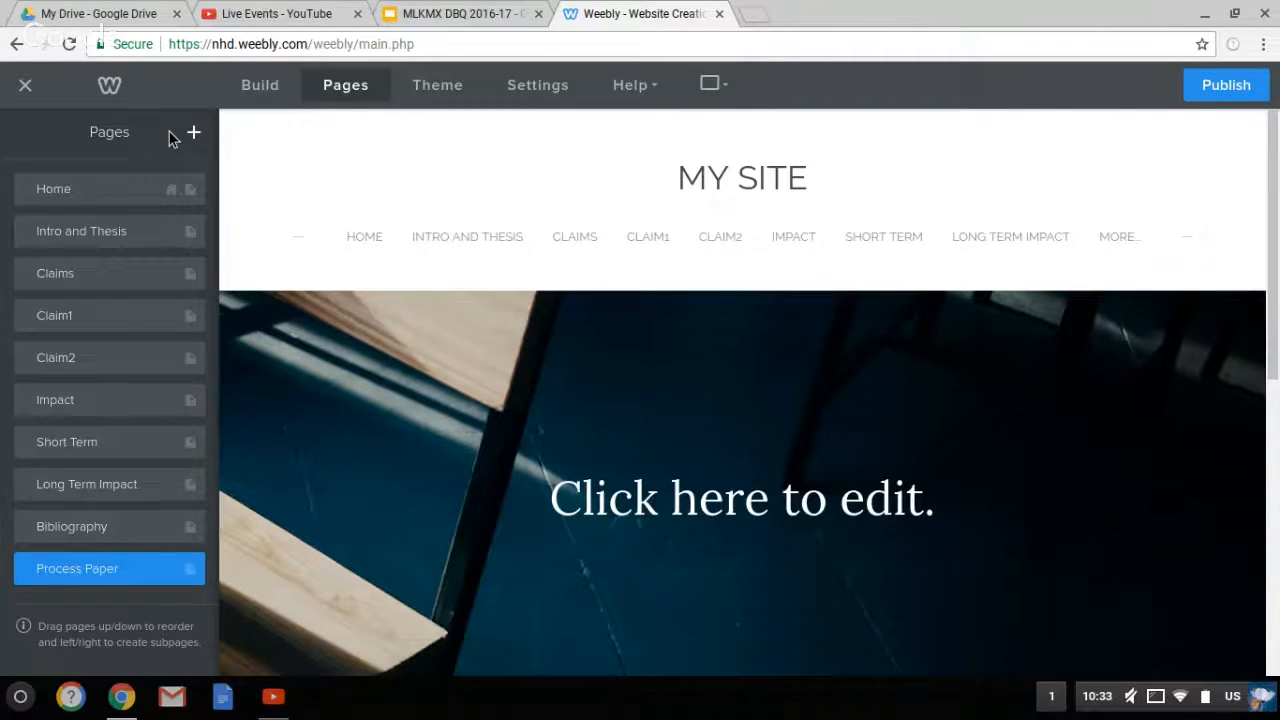
{"action": "mouse_move", "coordinate": [687, 194]}
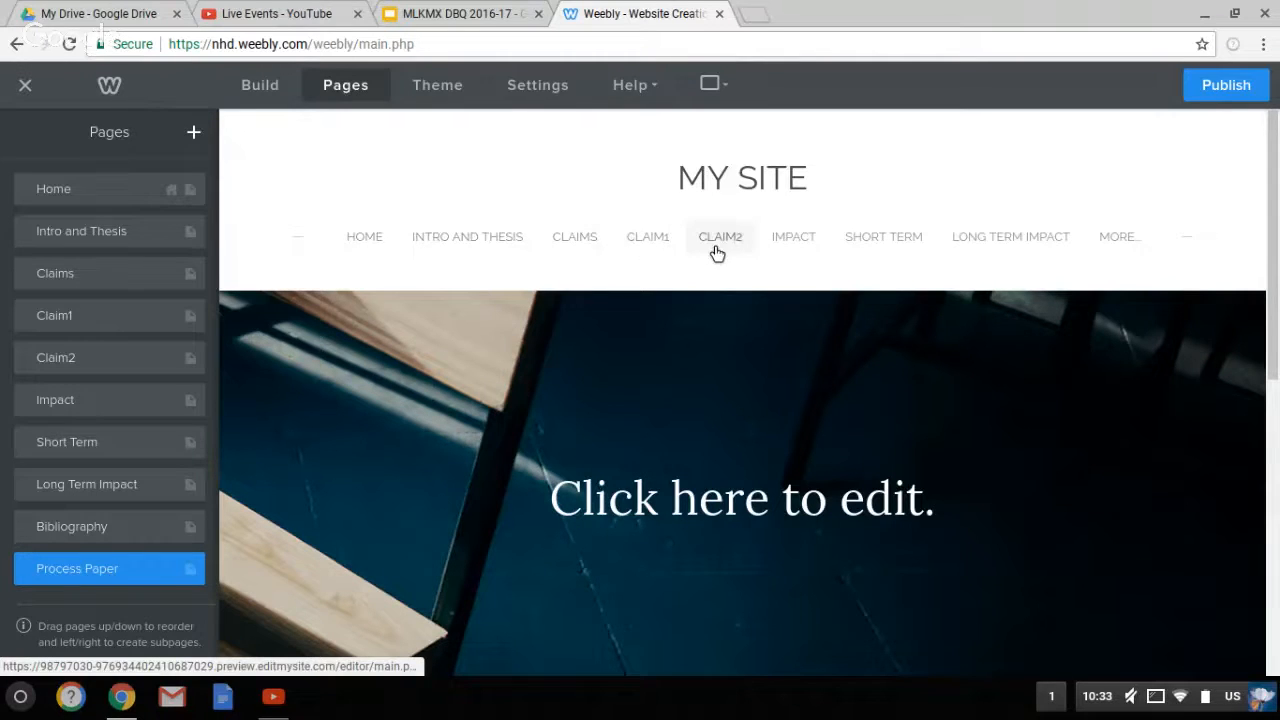
{"action": "mouse_move", "coordinate": [1123, 254]}
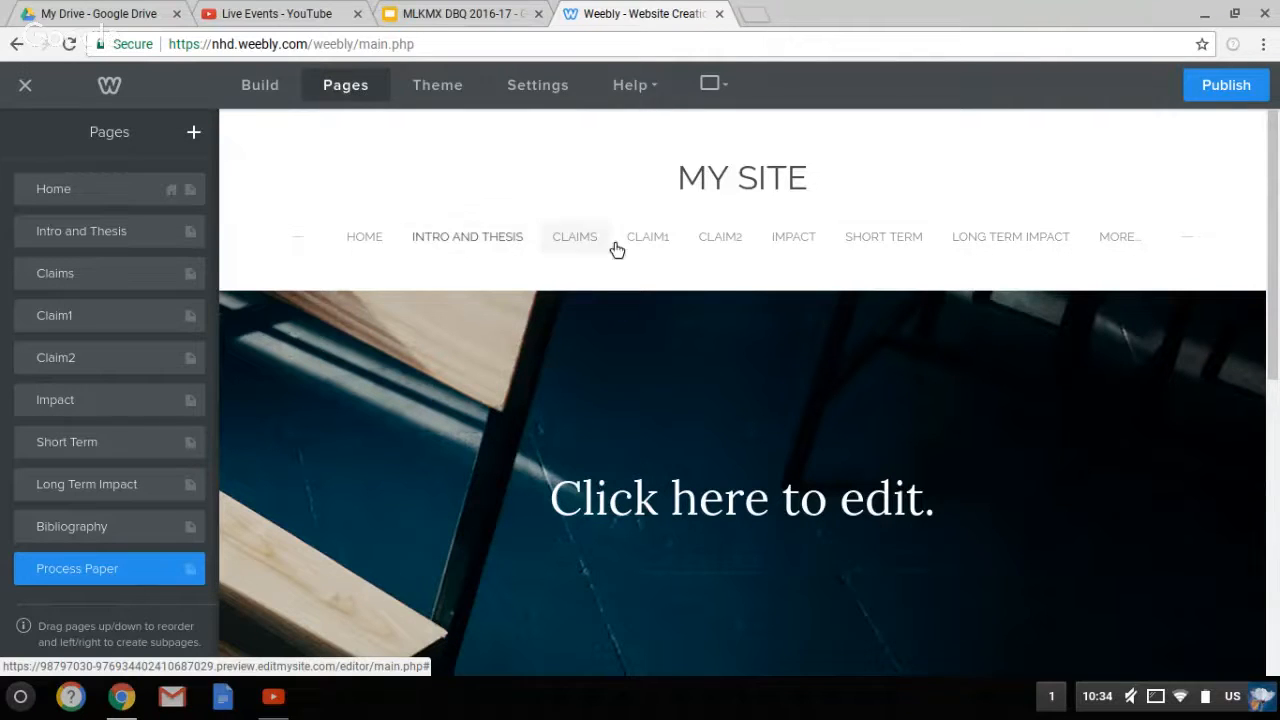
Replace the 'MY SITE' header title with 'TAKING A STAND WITH NHD'
{"action": "left_click", "coordinate": [777, 183]}
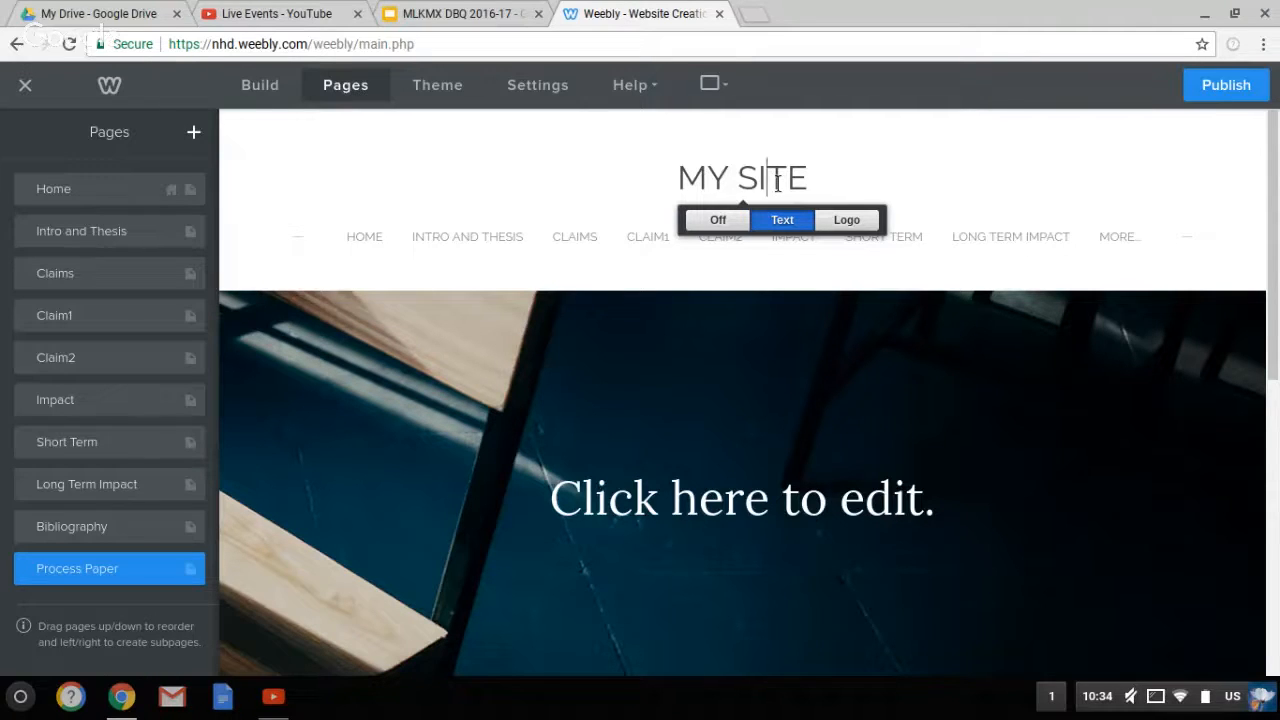
{"action": "triple_click", "coordinate": [777, 183]}
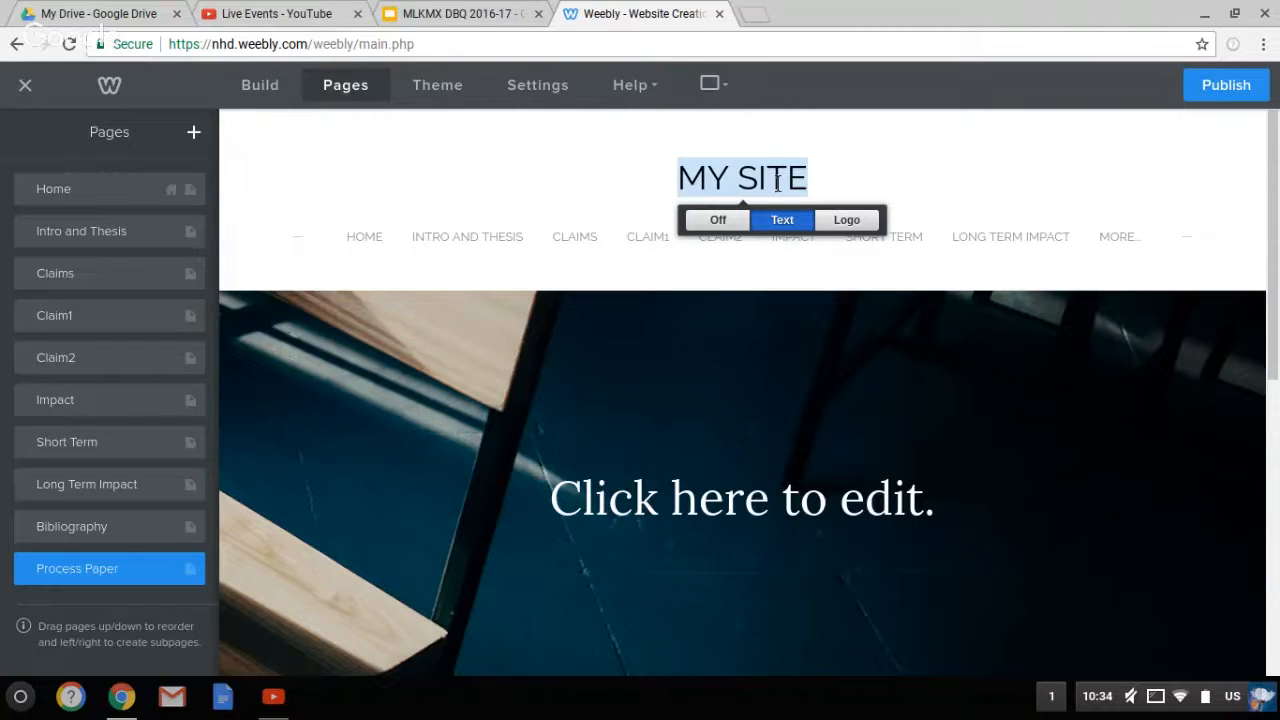
{"action": "type", "text": "TAKING A ST"}
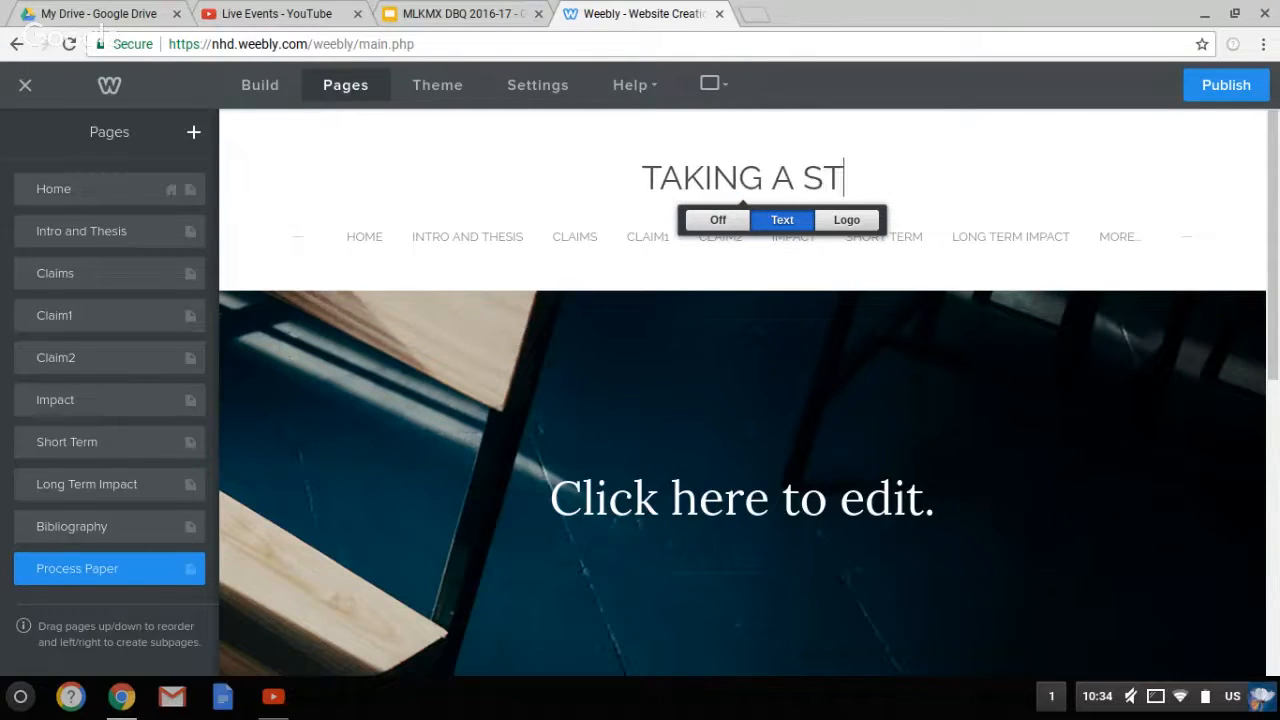
{"action": "type", "text": "AND WITH"}
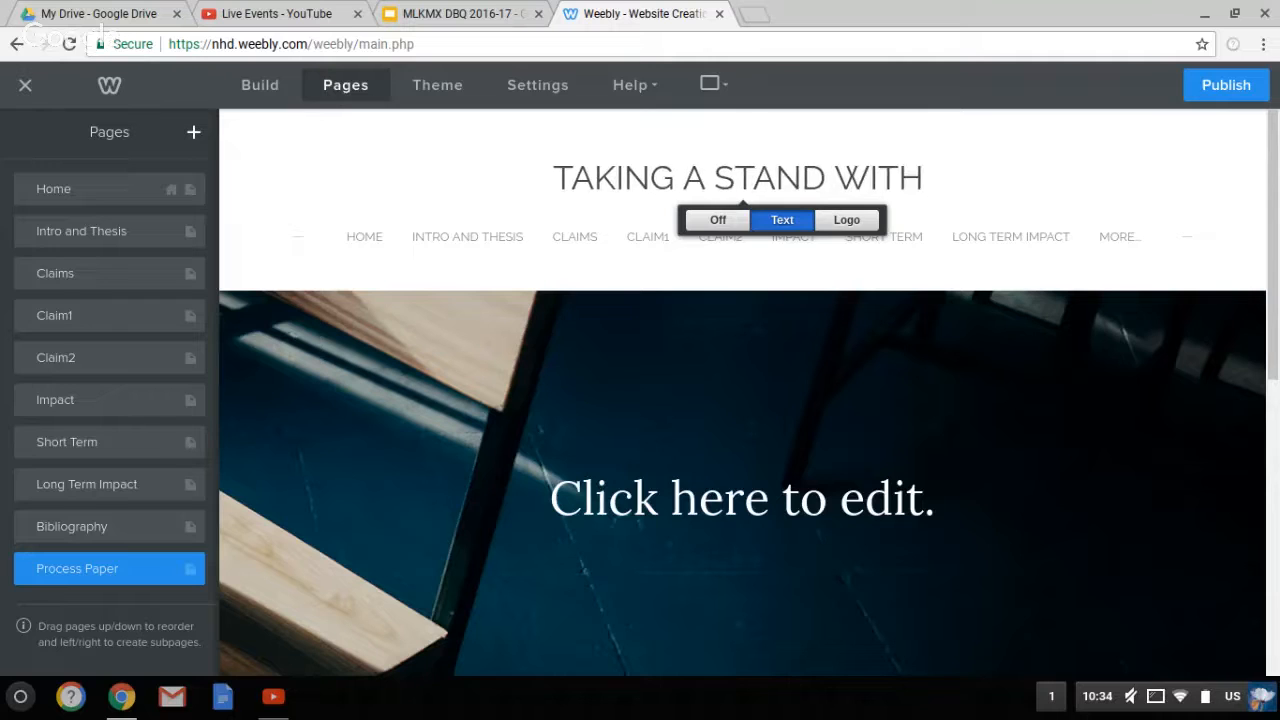
{"action": "type", "text": " NHD"}
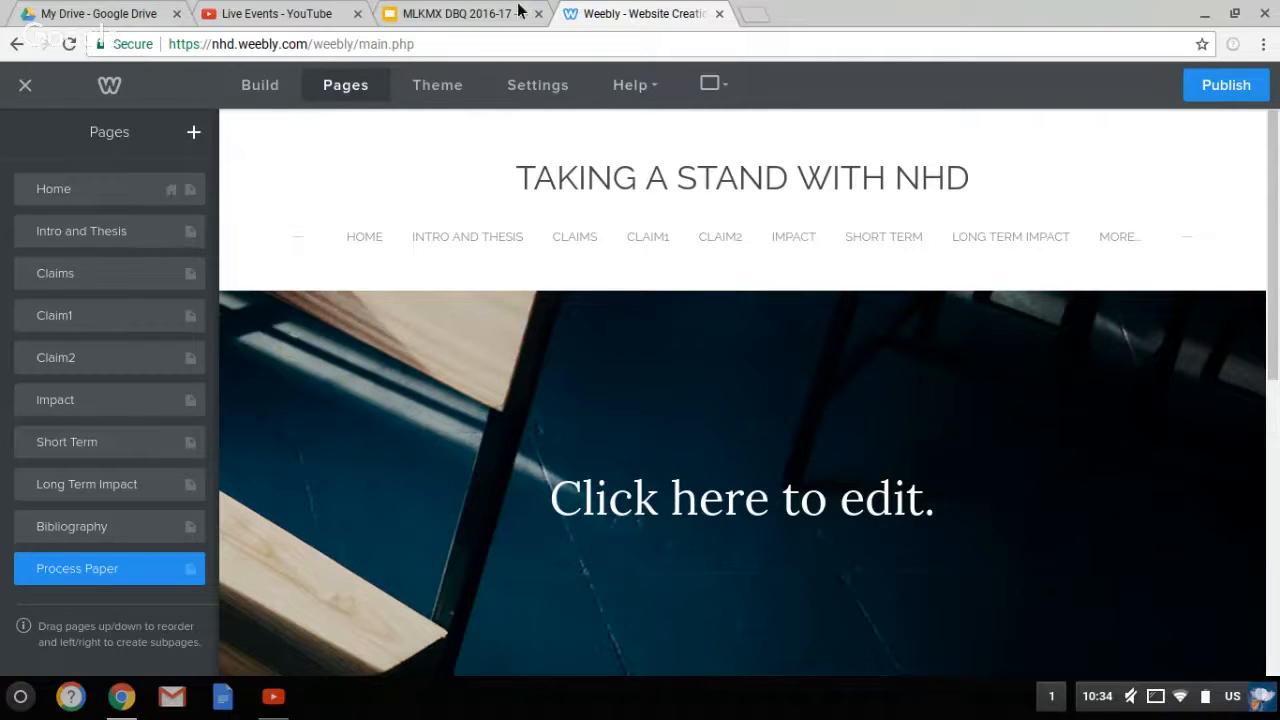
Highlight the Creating Your Page and Adding Pages / Tabs objectives on slide 22, then return to Weebly
{"action": "left_click", "coordinate": [478, 18]}
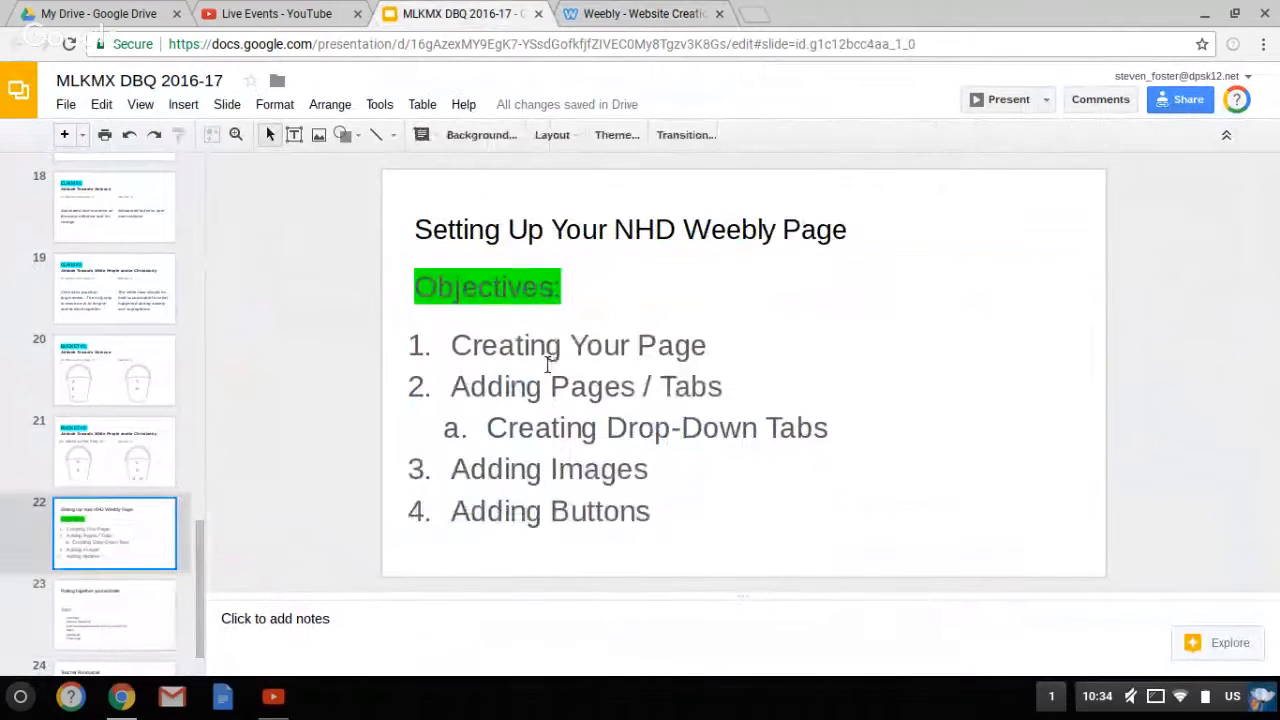
{"action": "triple_click", "coordinate": [548, 366]}
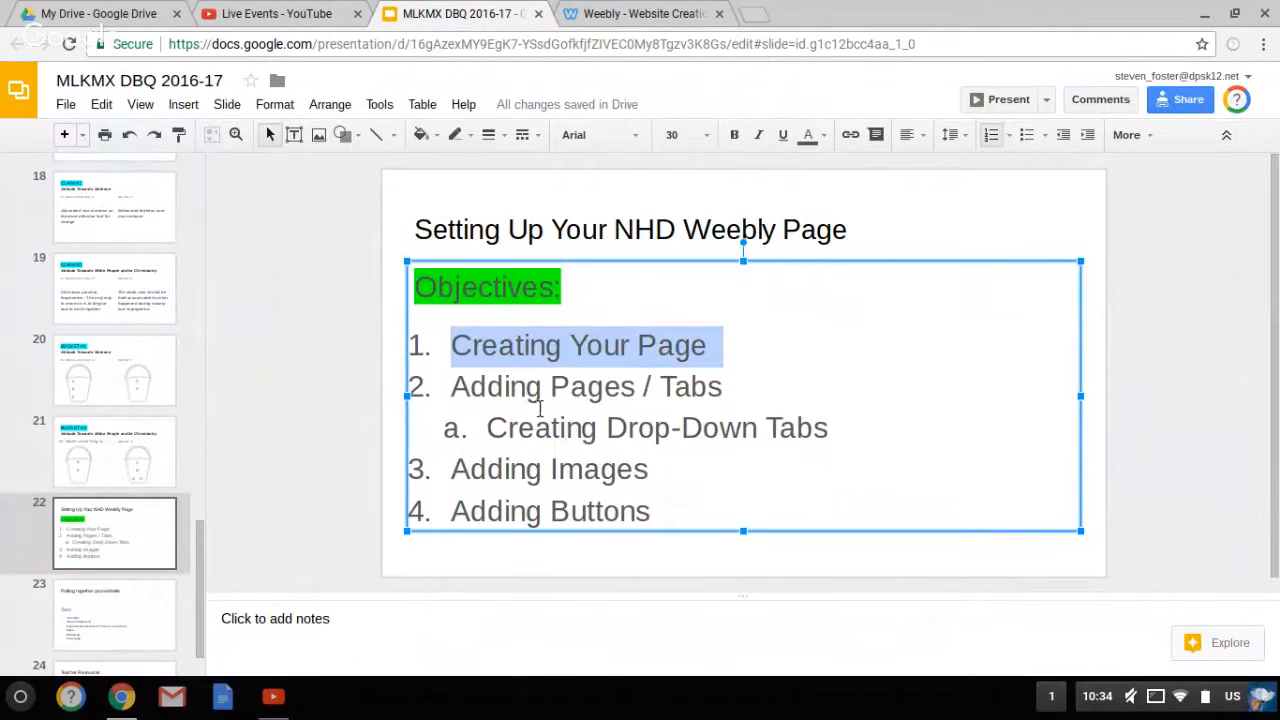
{"action": "triple_click", "coordinate": [540, 388]}
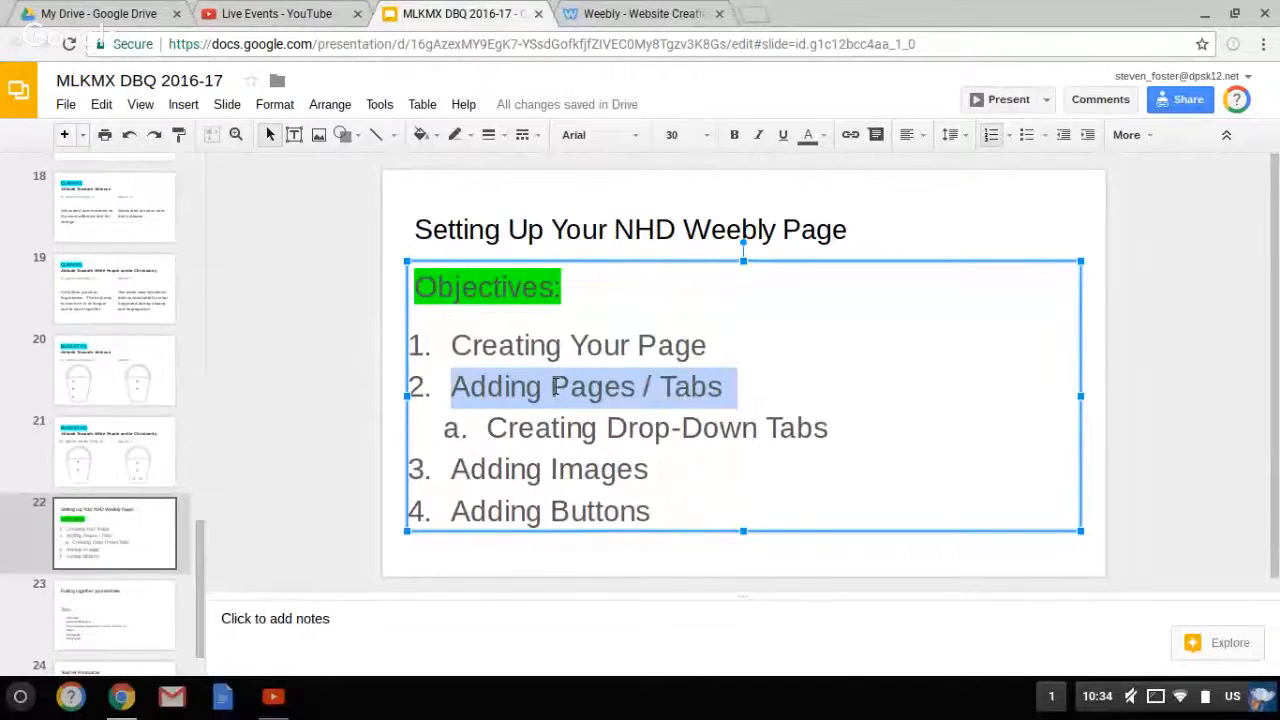
{"action": "left_click", "coordinate": [643, 13]}
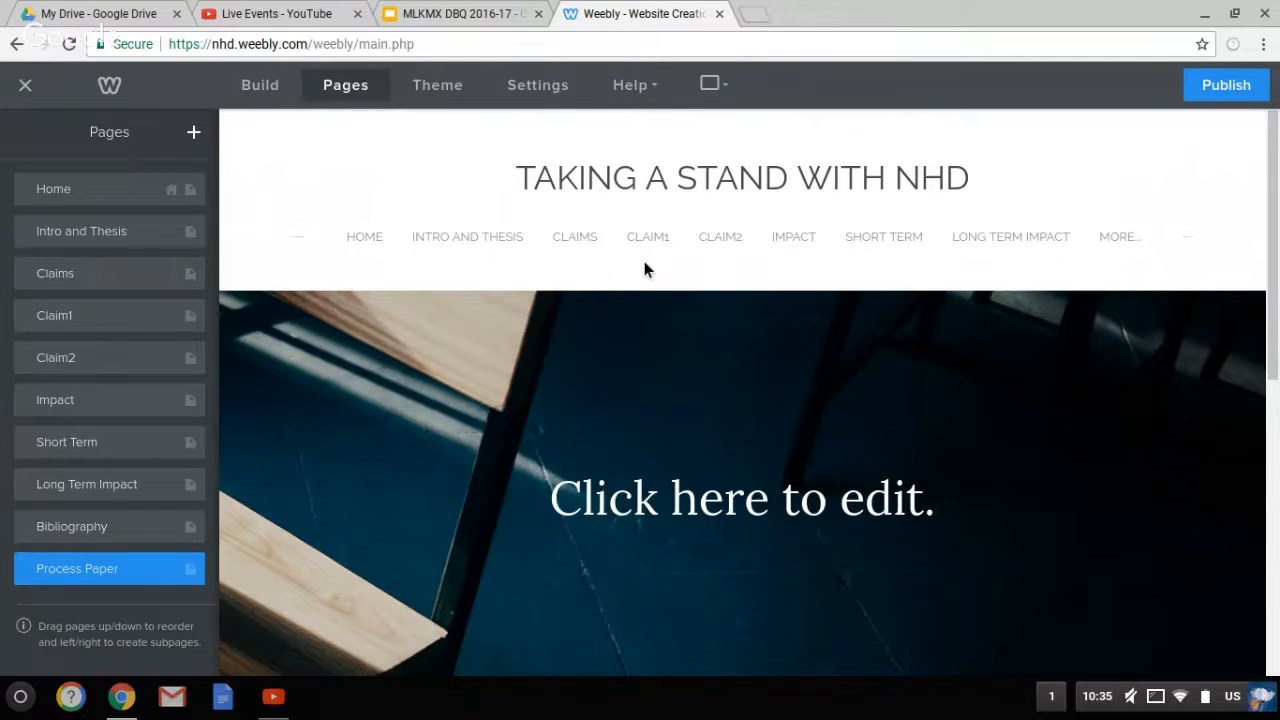
{"action": "left_click", "coordinate": [474, 15]}
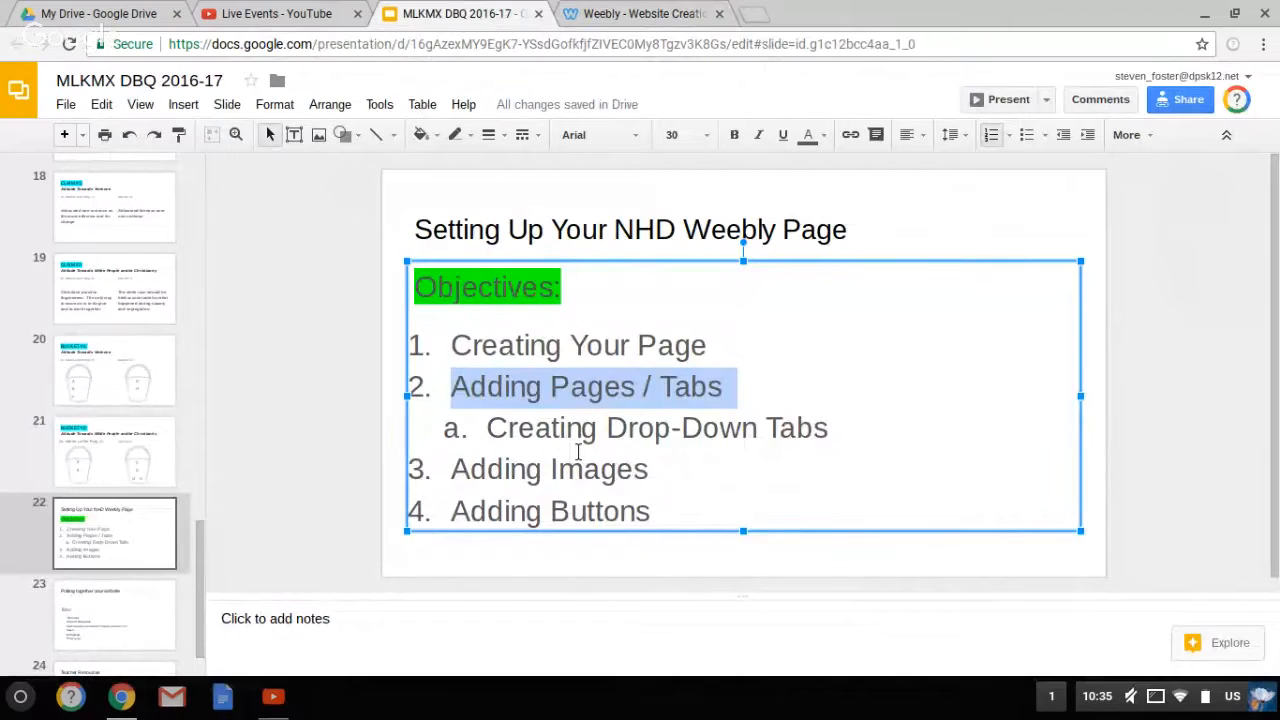
{"action": "triple_click", "coordinate": [578, 452]}
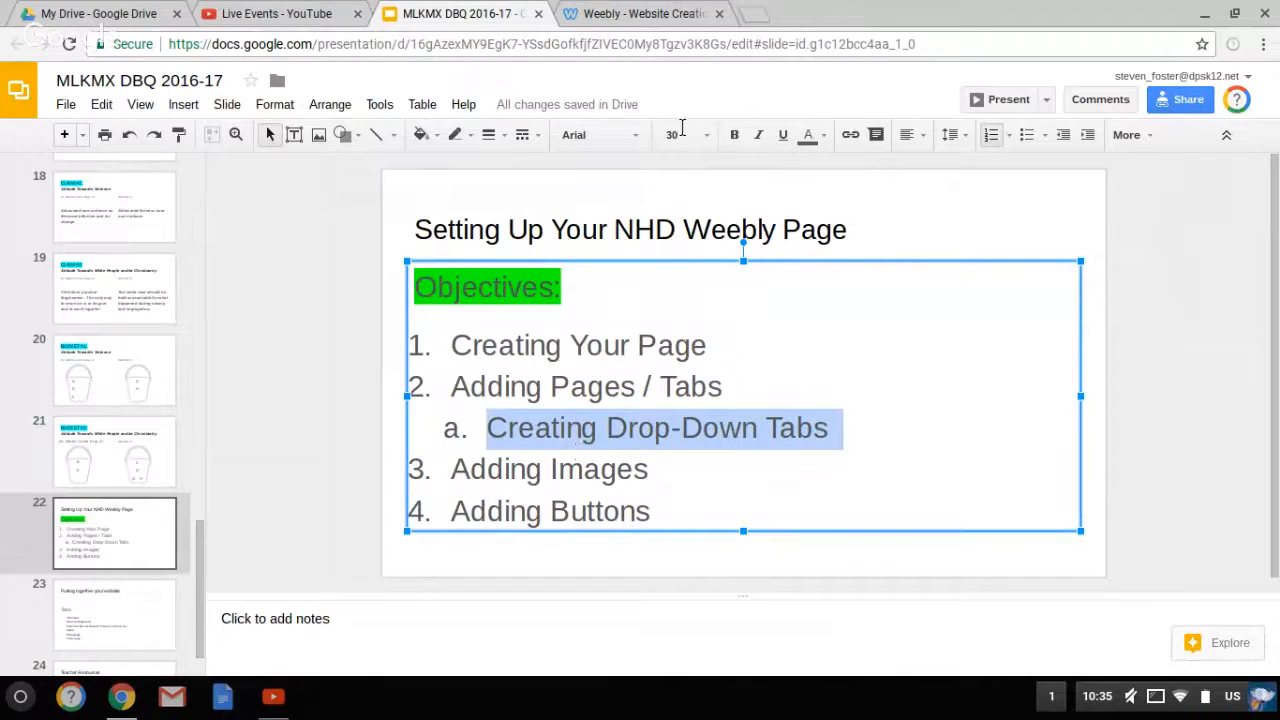
{"action": "left_click", "coordinate": [659, 22]}
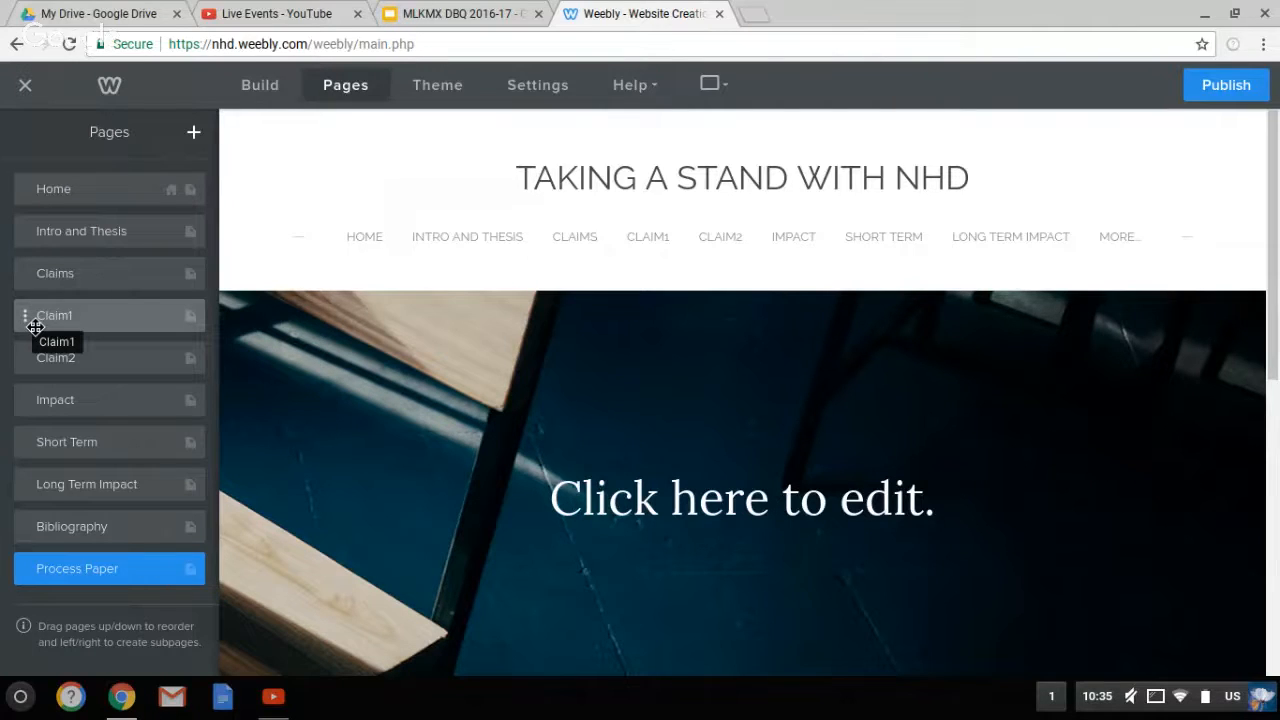
Nest Claim1 and Claim2 as subpages directly under Claims
{"action": "left_click_drag", "start_coordinate": [35, 327], "coordinate": [49, 323]}
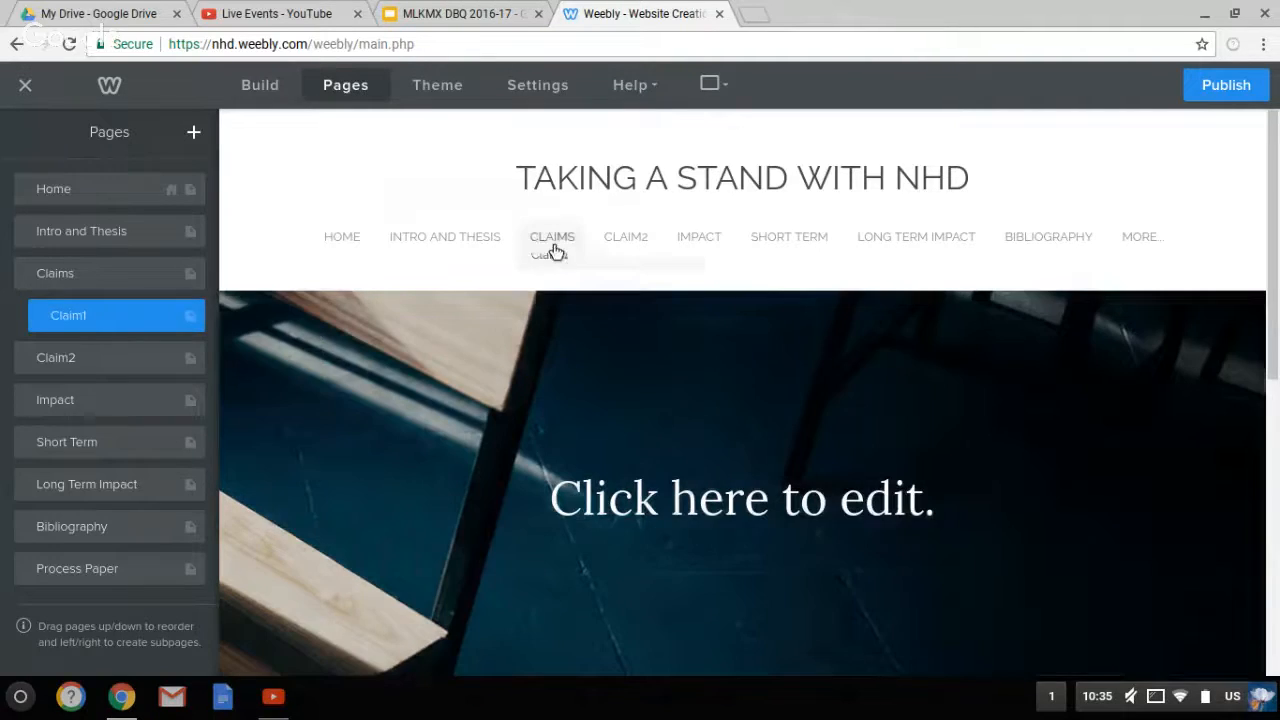
{"action": "mouse_move", "coordinate": [555, 240]}
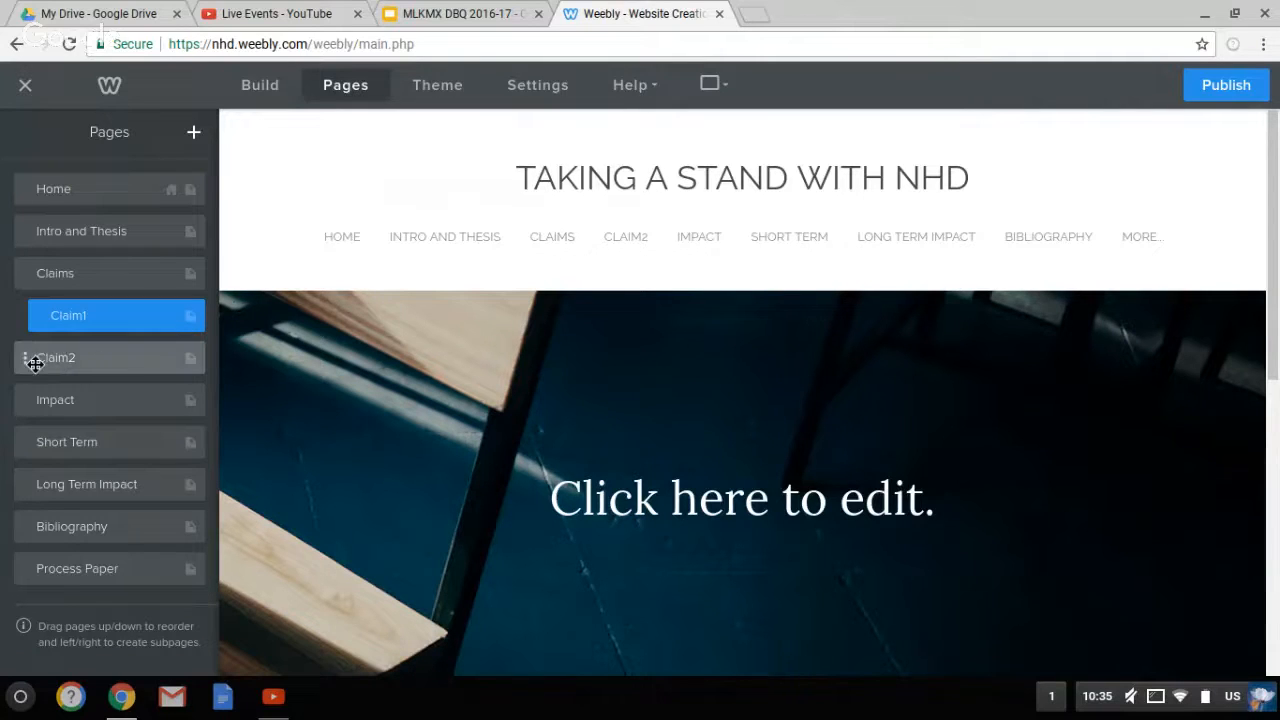
{"action": "left_click_drag", "start_coordinate": [33, 364], "coordinate": [45, 360]}
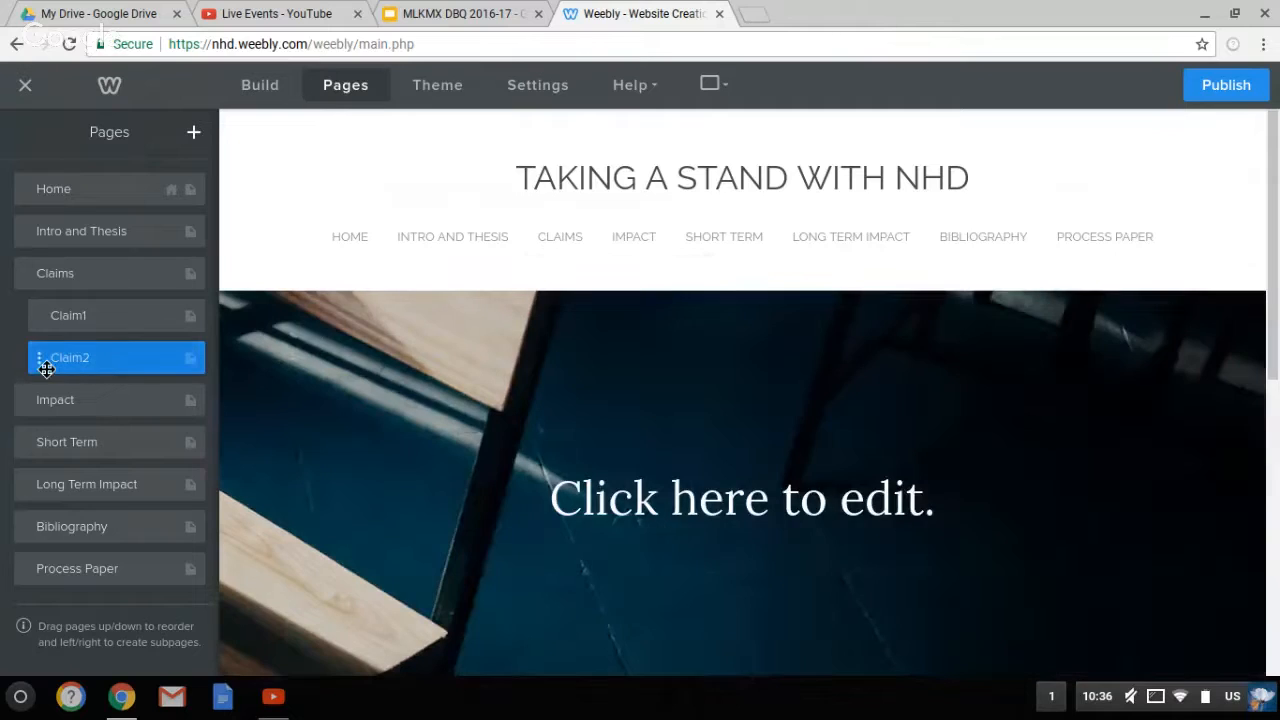
{"action": "left_click_drag", "start_coordinate": [48, 367], "coordinate": [56, 365]}
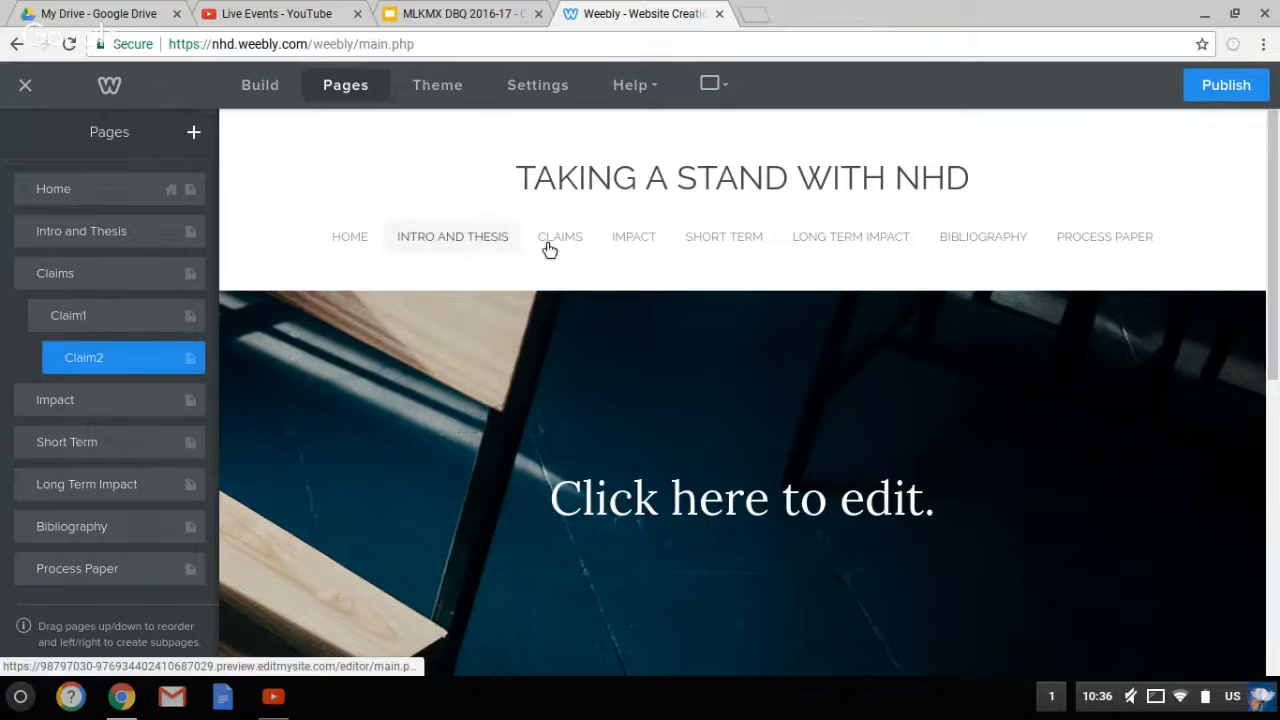
{"action": "mouse_move", "coordinate": [560, 280]}
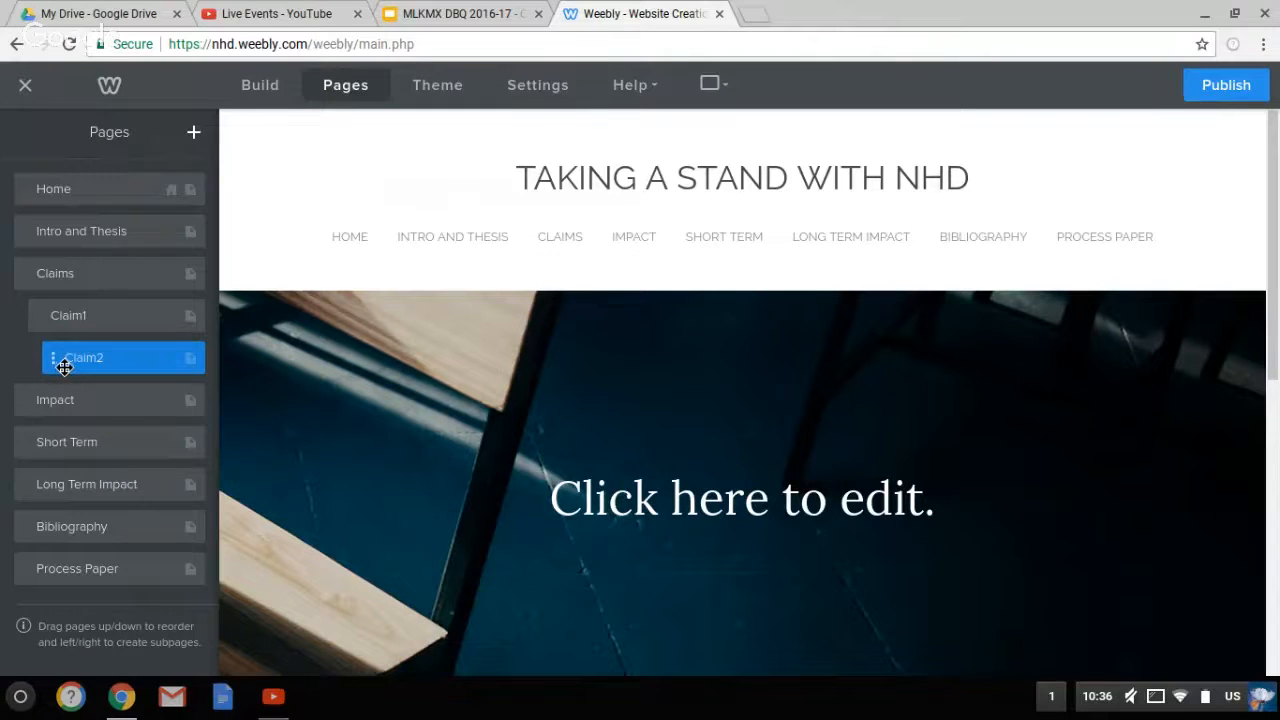
{"action": "left_click_drag", "start_coordinate": [64, 367], "coordinate": [45, 370]}
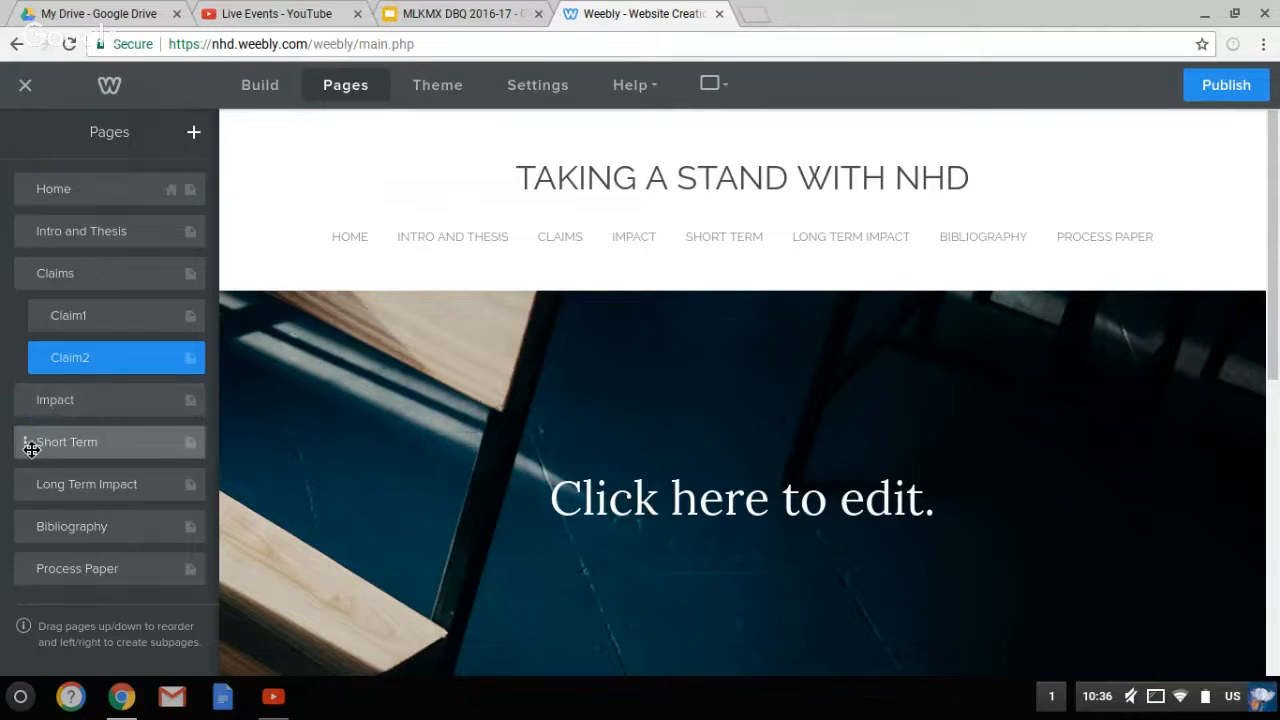
Nest Short Term and Long Term Impact under Impact, then return to the slides
{"action": "left_click_drag", "start_coordinate": [29, 443], "coordinate": [51, 446]}
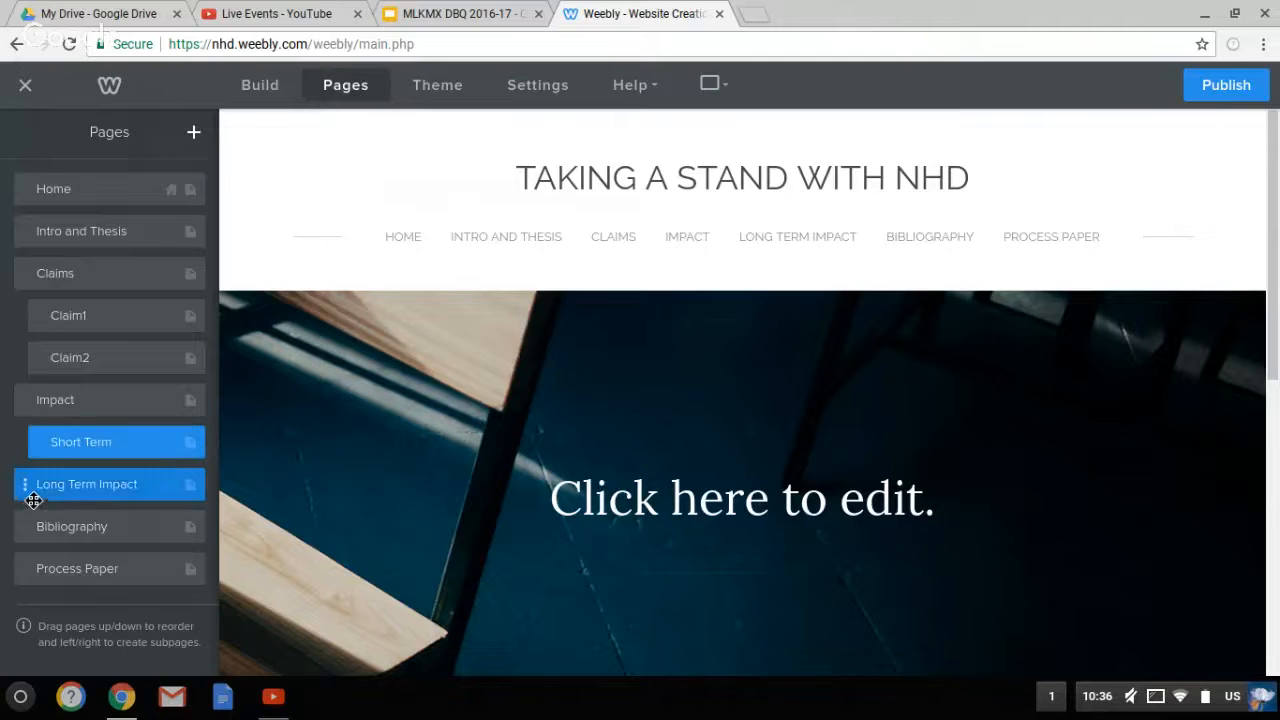
{"action": "left_click_drag", "start_coordinate": [33, 496], "coordinate": [44, 500]}
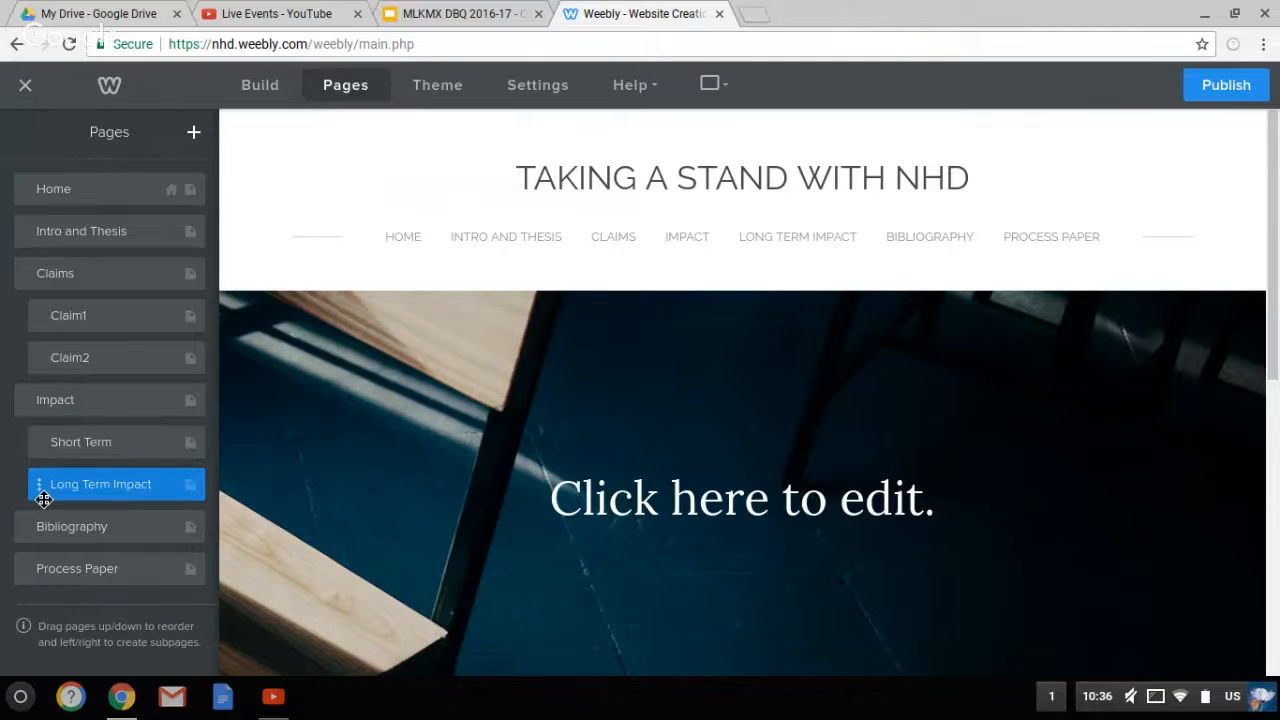
{"action": "mouse_move", "coordinate": [774, 256]}
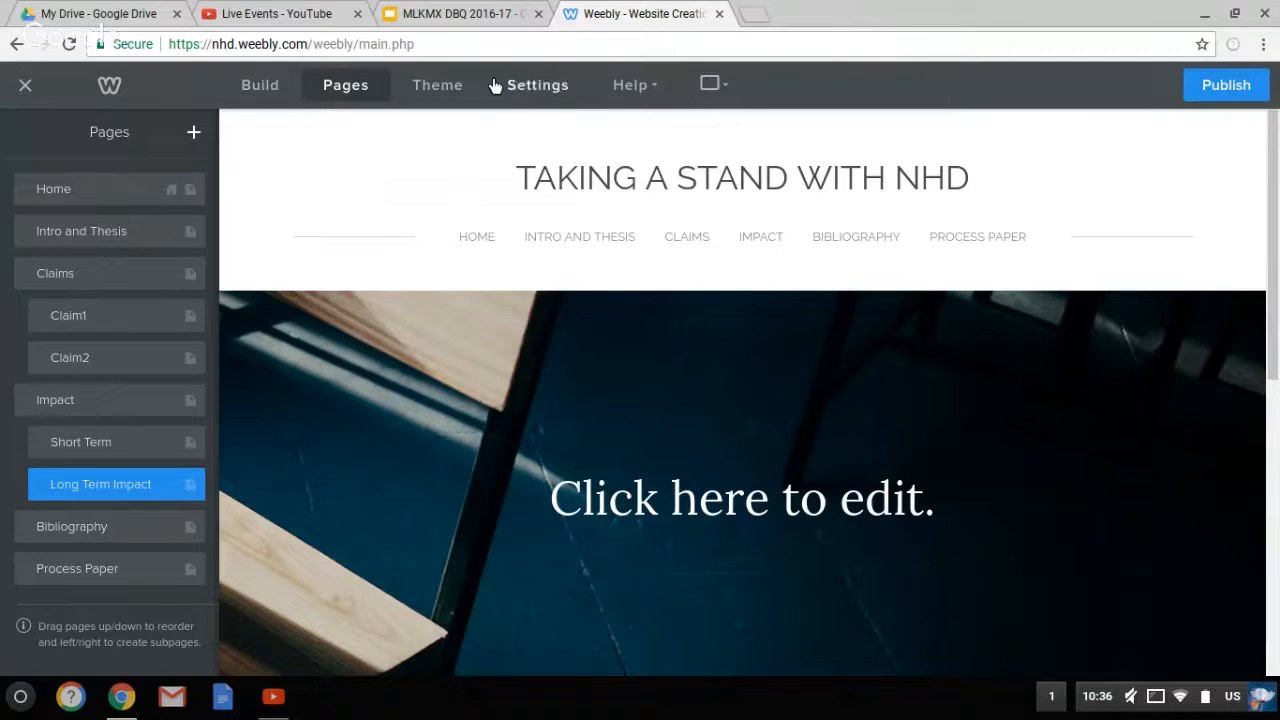
{"action": "left_click", "coordinate": [460, 14]}
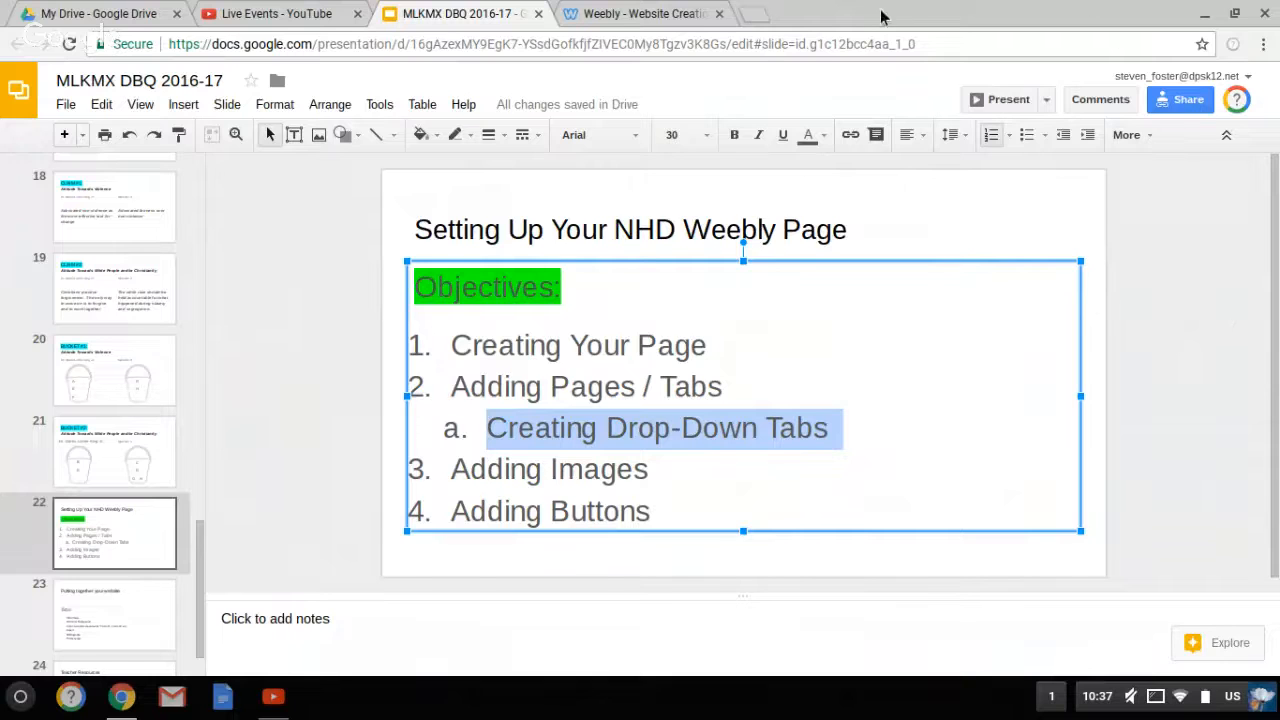
Open a new tab and run a Google search for 'revolutionary flag 1776'
{"action": "left_click", "coordinate": [755, 20]}
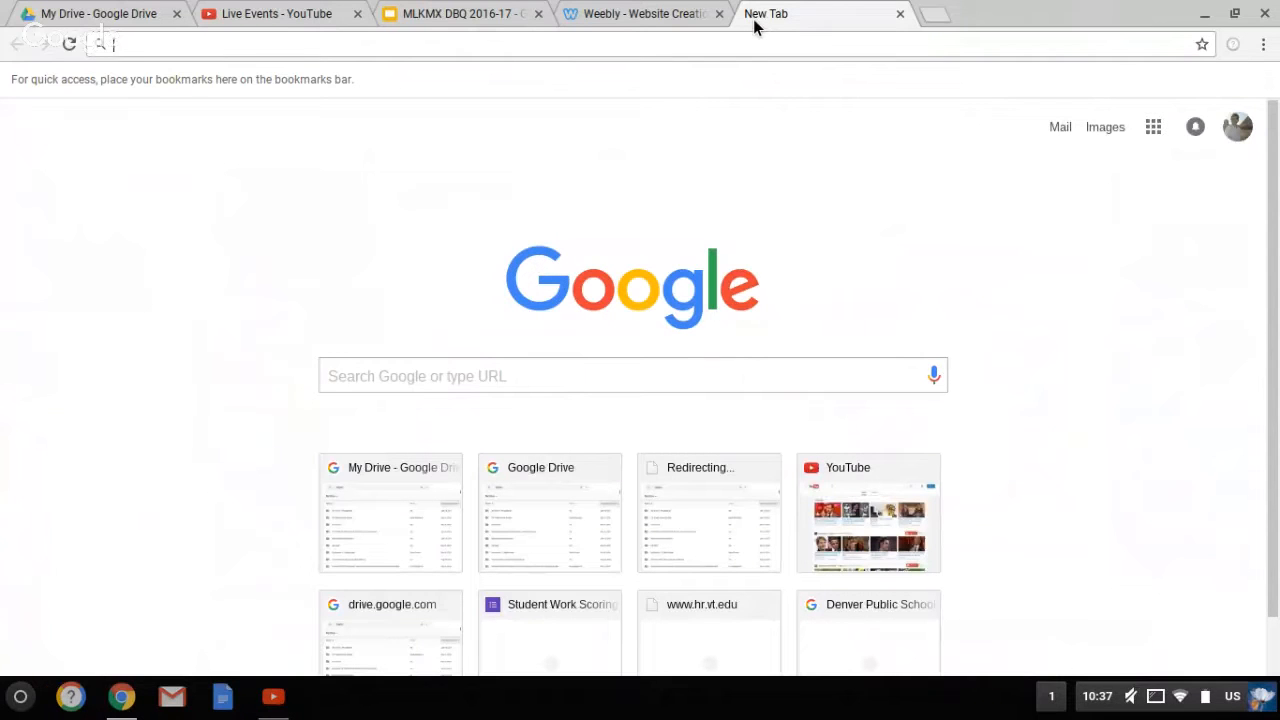
{"action": "type", "text": "revo"}
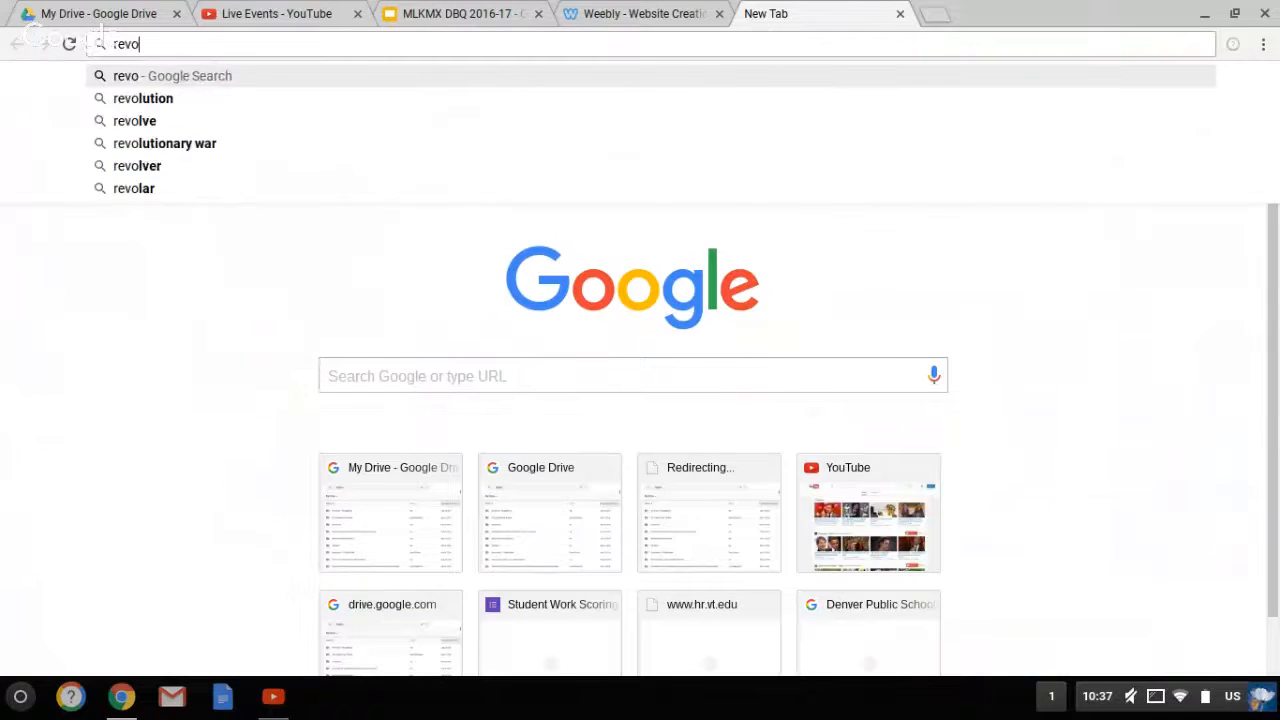
{"action": "type", "text": "lutionary "}
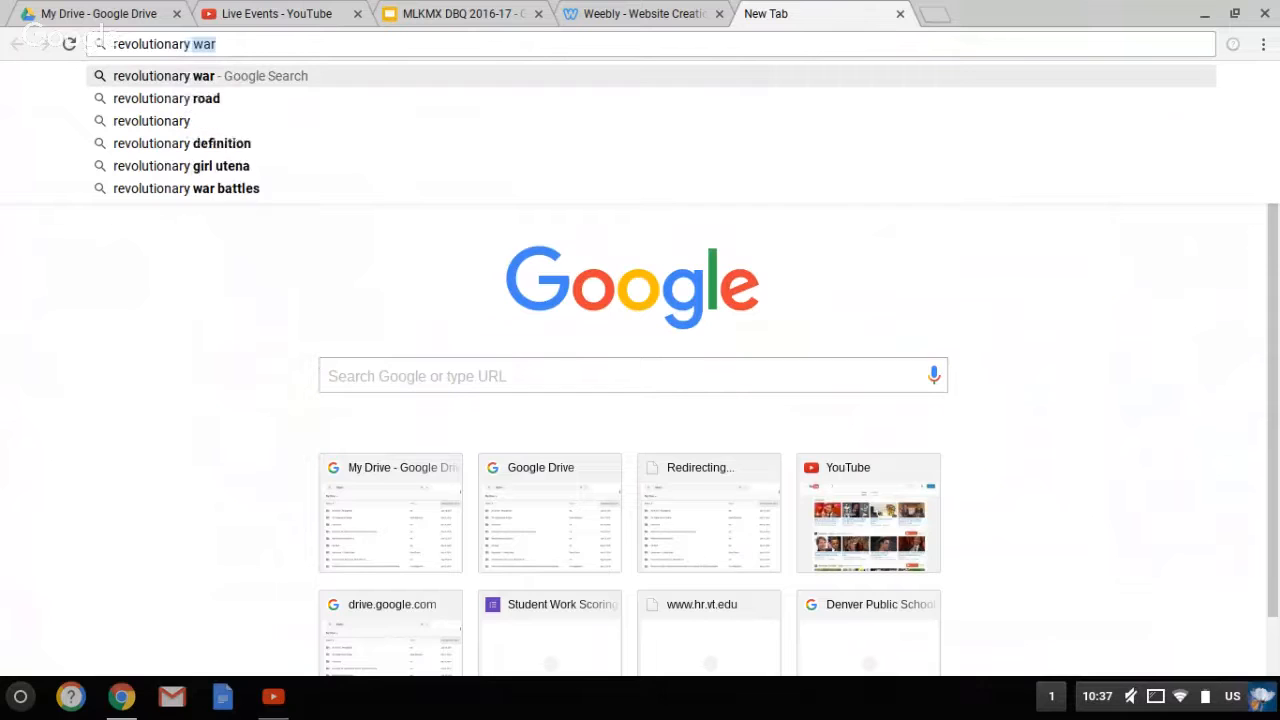
{"action": "type", "text": "flag usa"}
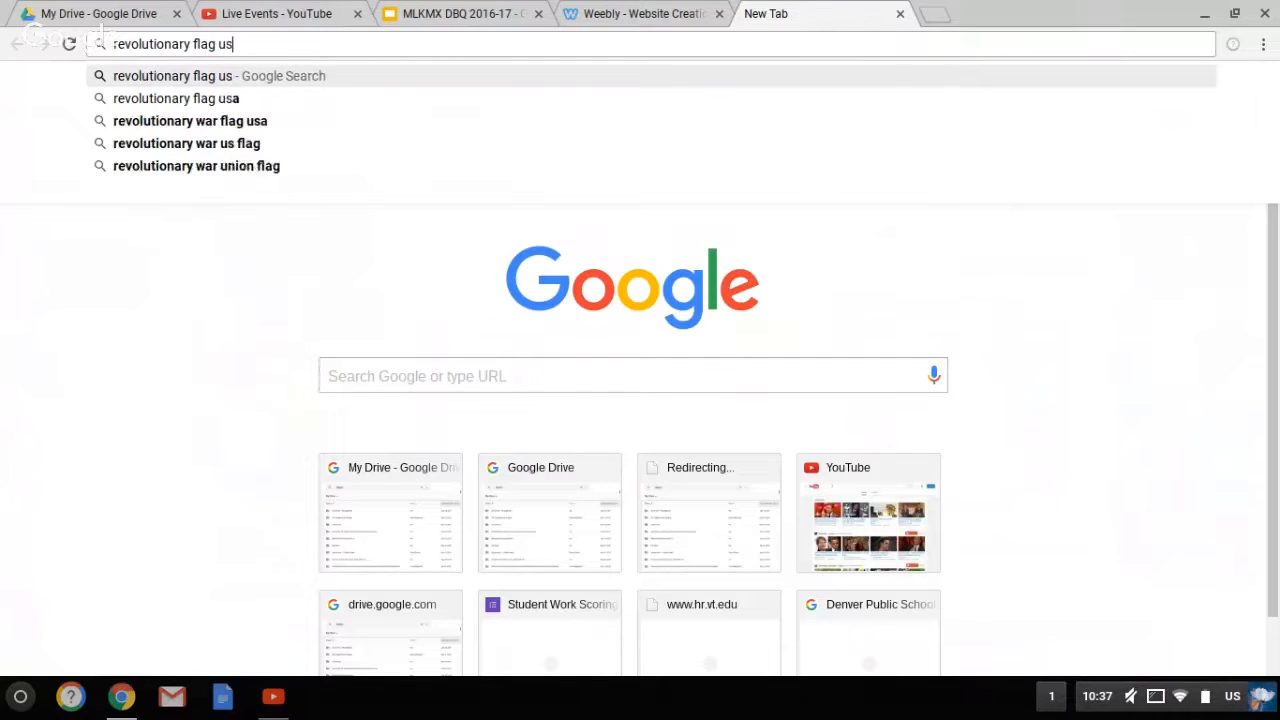
{"action": "key", "text": "BackSpace"}
{"action": "key", "text": "BackSpace"}
{"action": "key", "text": "BackSpace"}
{"action": "type", "text": "1776"}
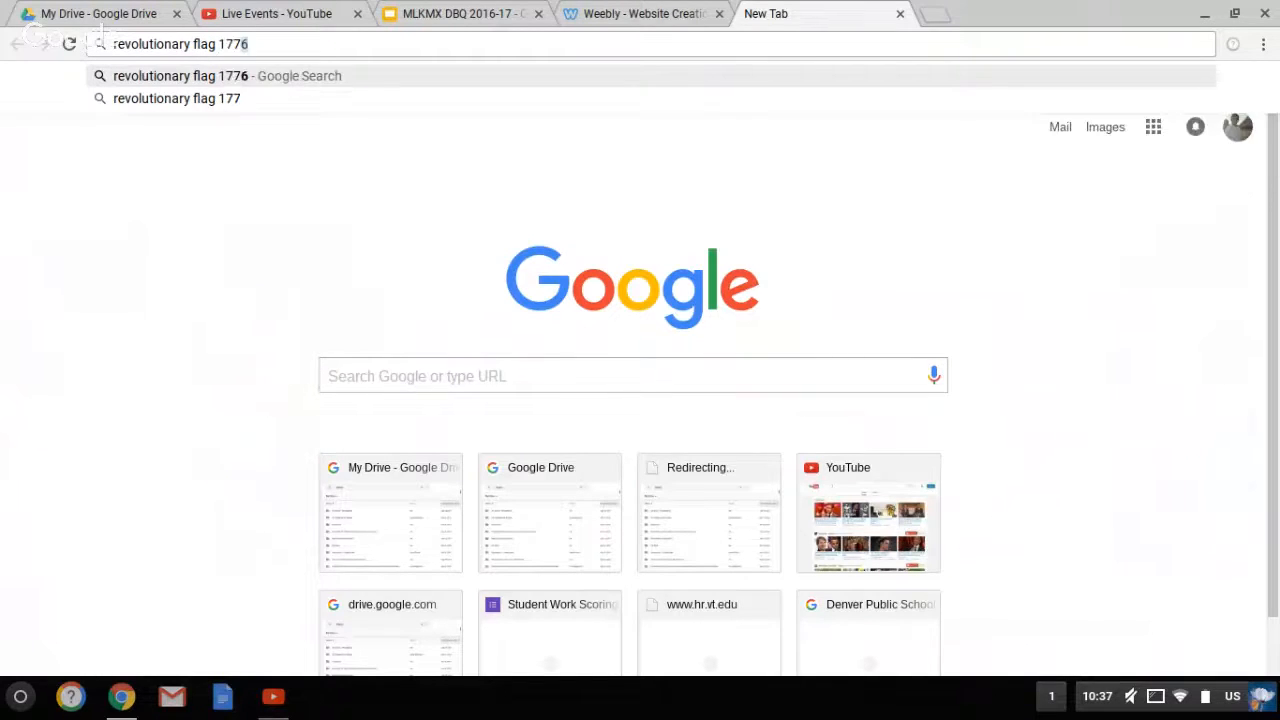
{"action": "key", "text": "Return"}
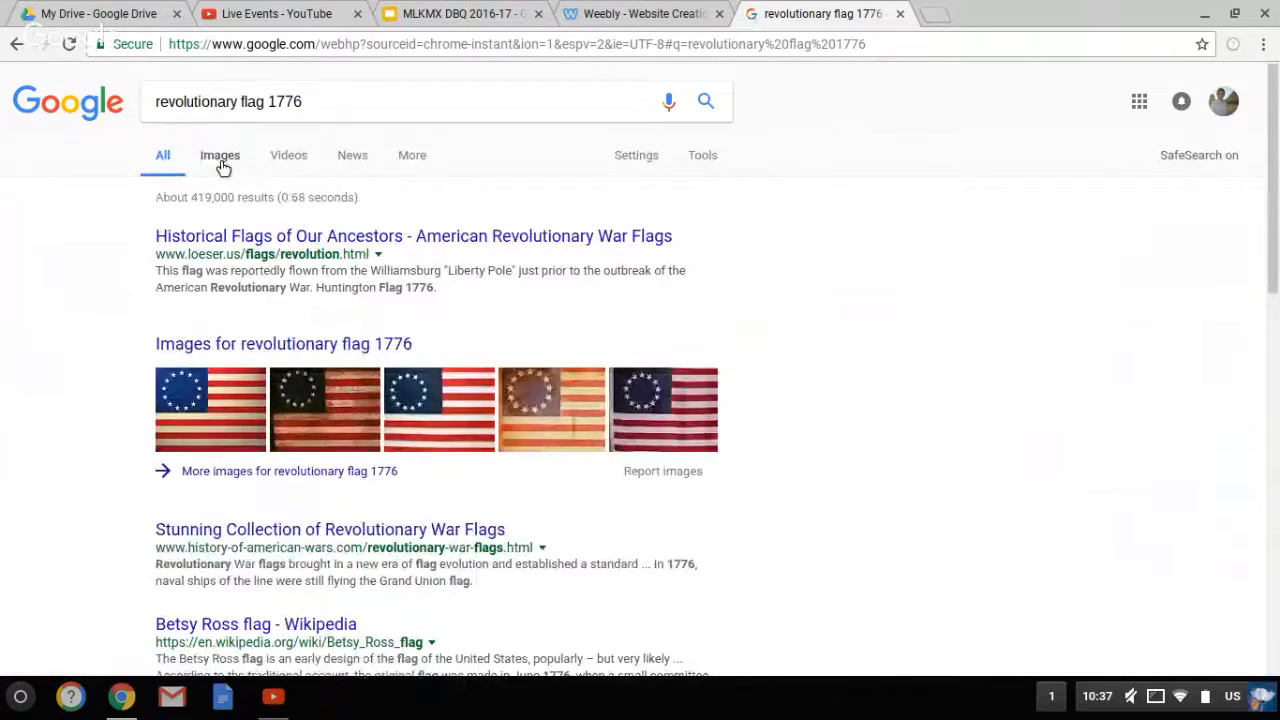
Filter the search to images and open the worn Betsy Ross flag full-size in its own tab
{"action": "left_click", "coordinate": [221, 157]}
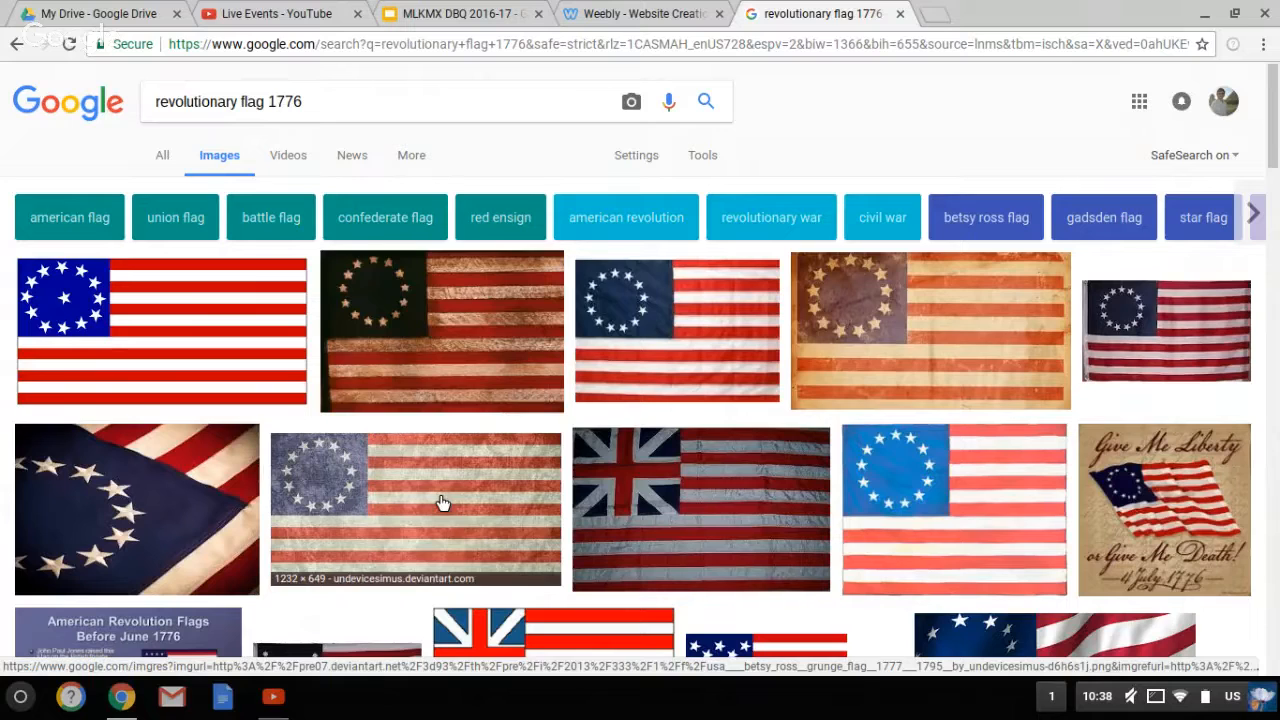
{"action": "left_click", "coordinate": [443, 502]}
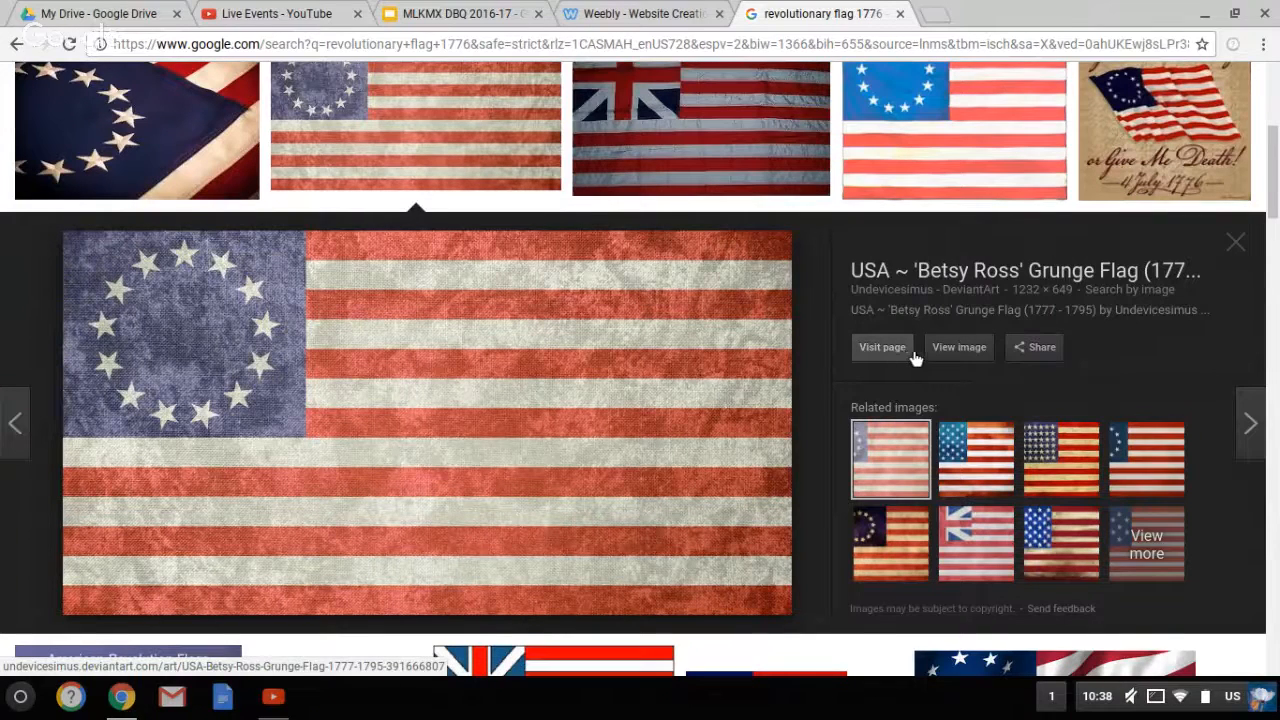
{"action": "left_click", "coordinate": [953, 358]}
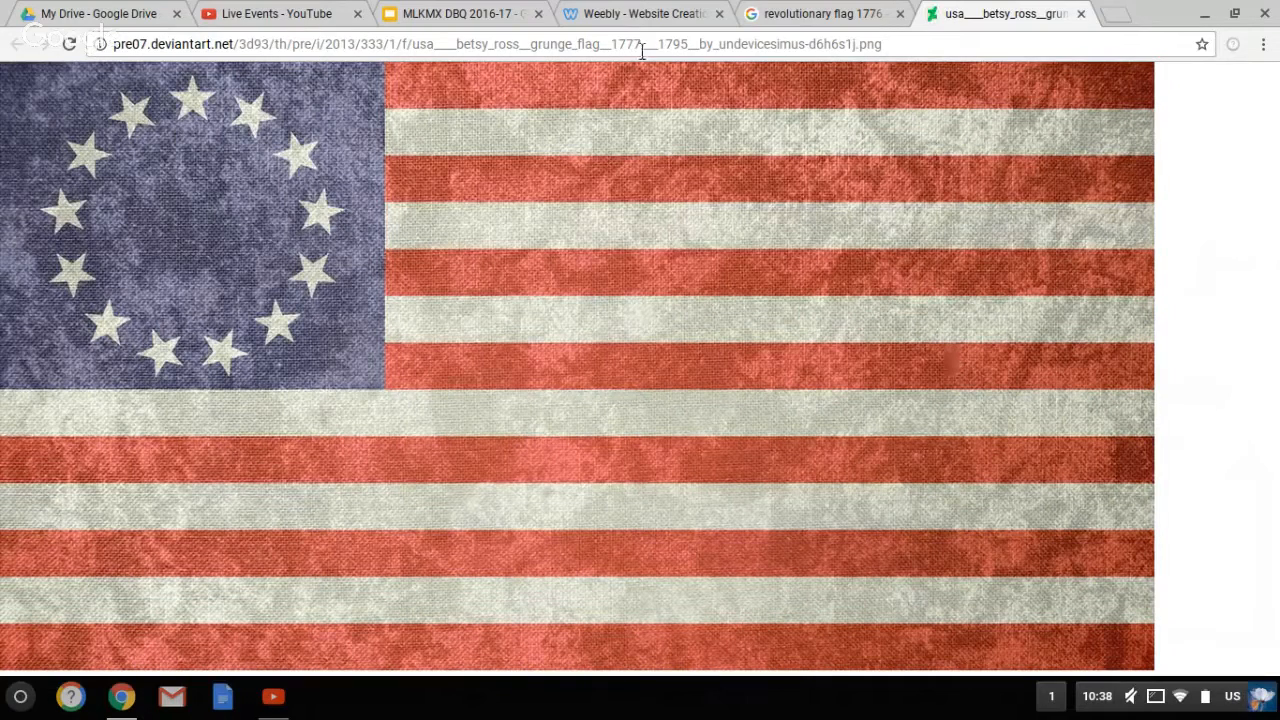
Select the full-size flag image's web address and return to the Weebly editor
{"action": "left_click", "coordinate": [642, 50]}
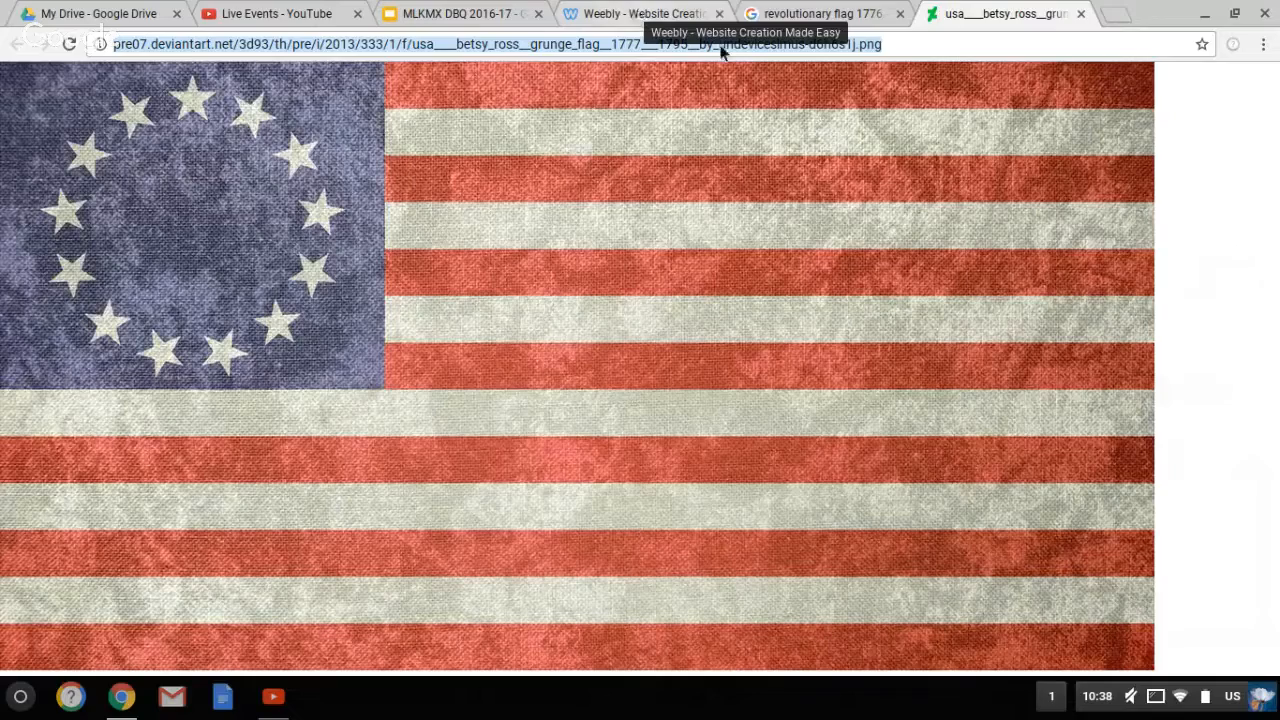
{"action": "left_click", "coordinate": [840, 12]}
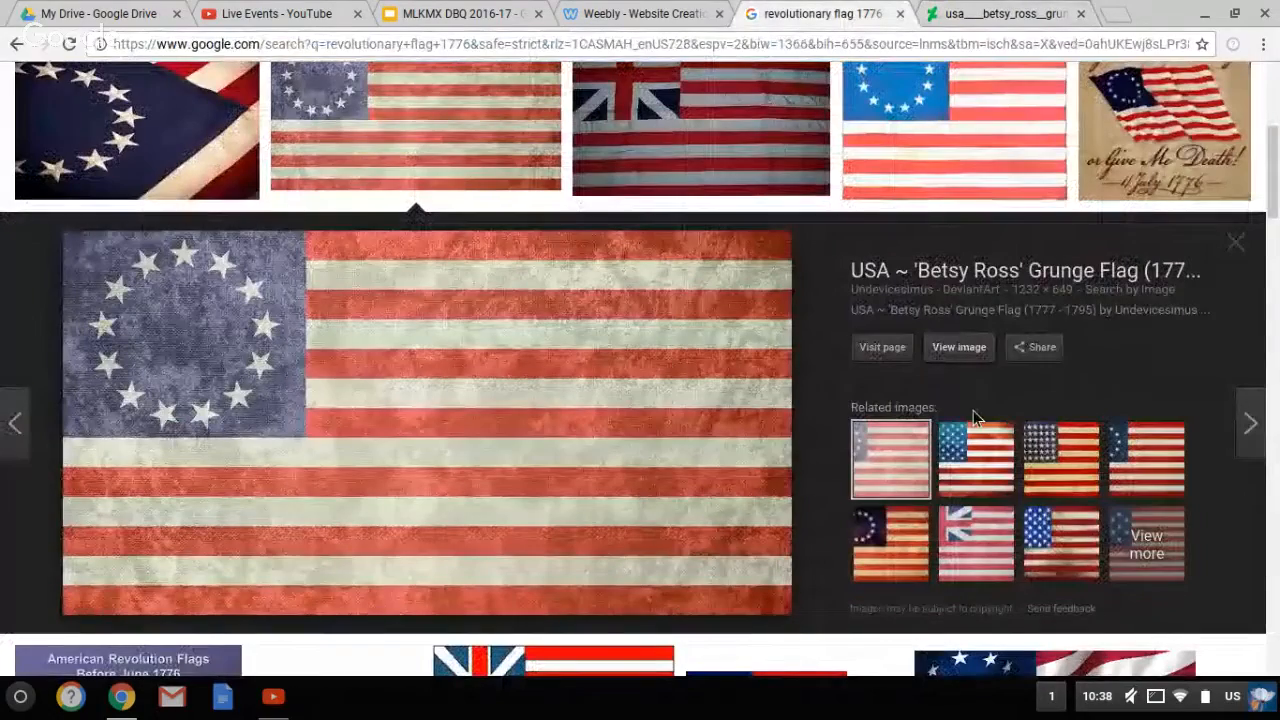
{"action": "left_click", "coordinate": [970, 14]}
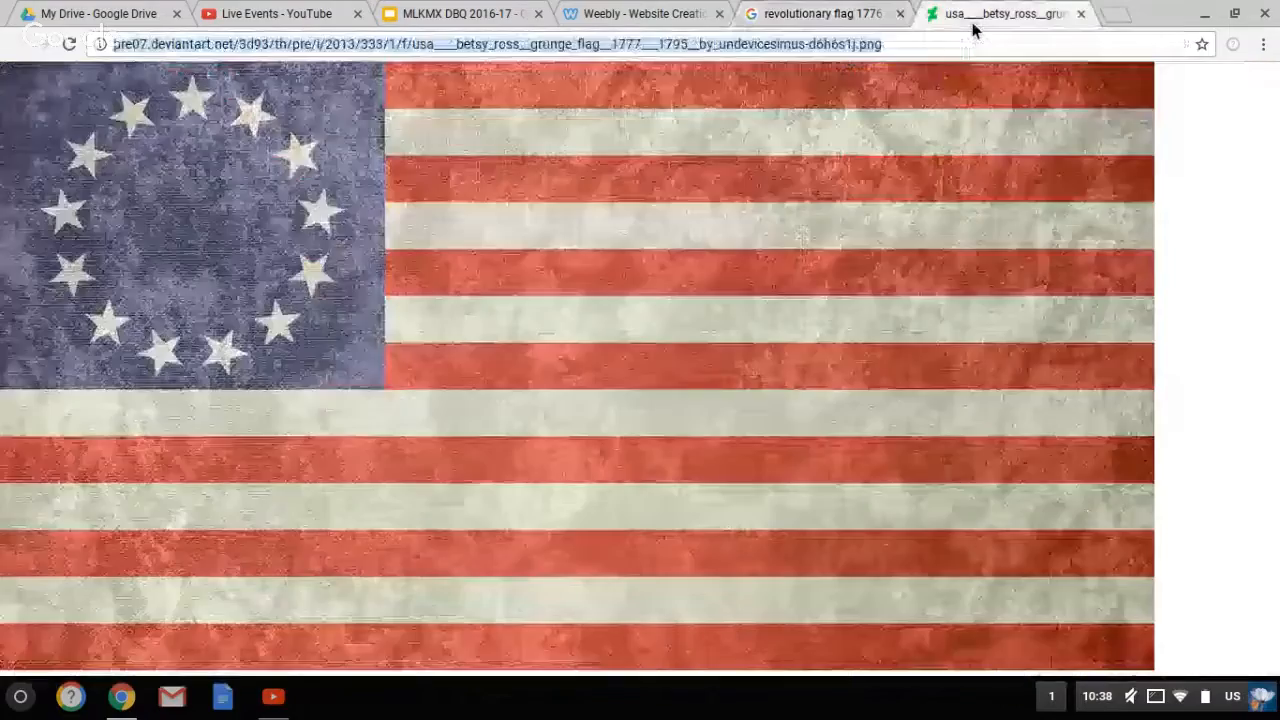
{"action": "left_click", "coordinate": [913, 52]}
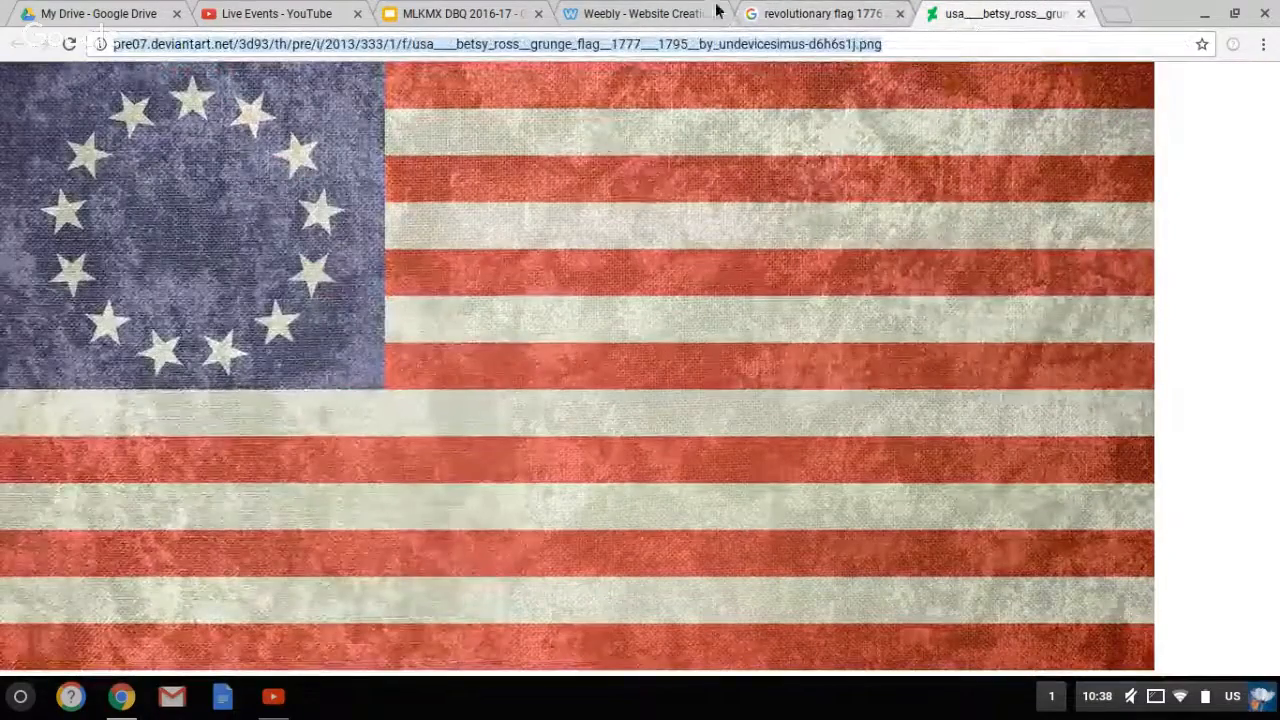
{"action": "left_click", "coordinate": [669, 14]}
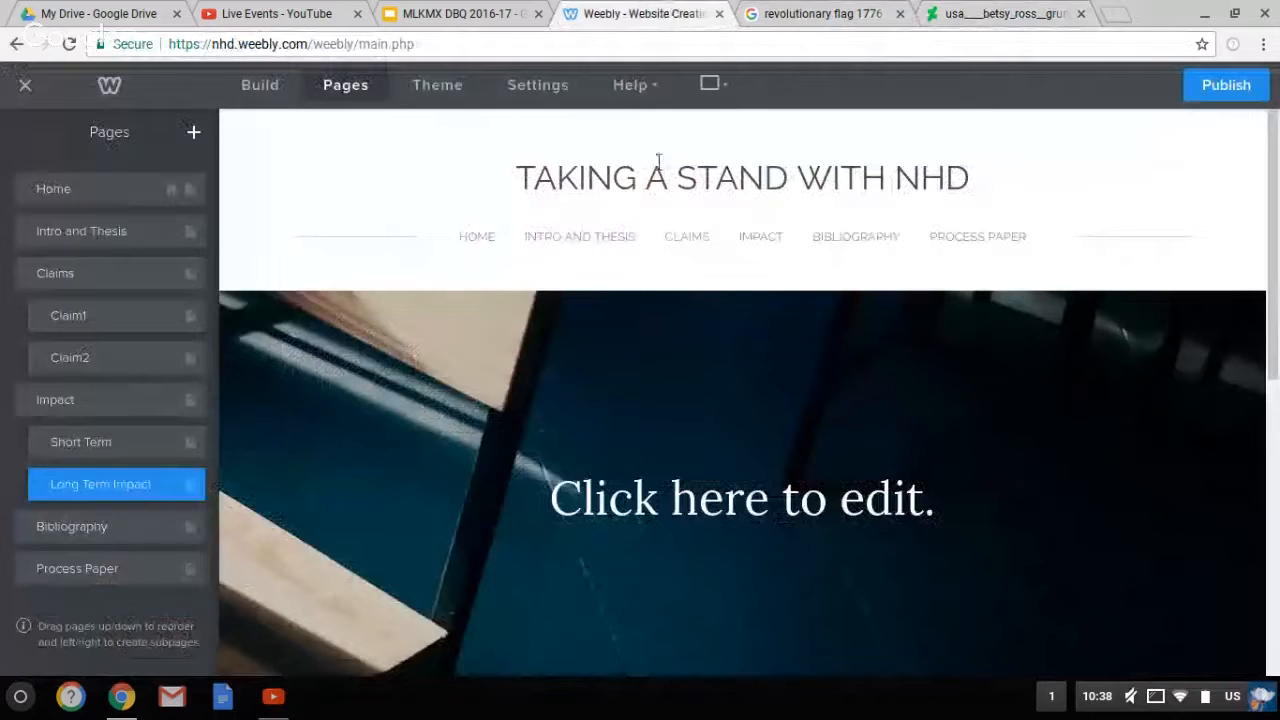
Add an Image block to the Home header and insert the Betsy Ross flag from its pasted URL
{"action": "left_click", "coordinate": [119, 196]}
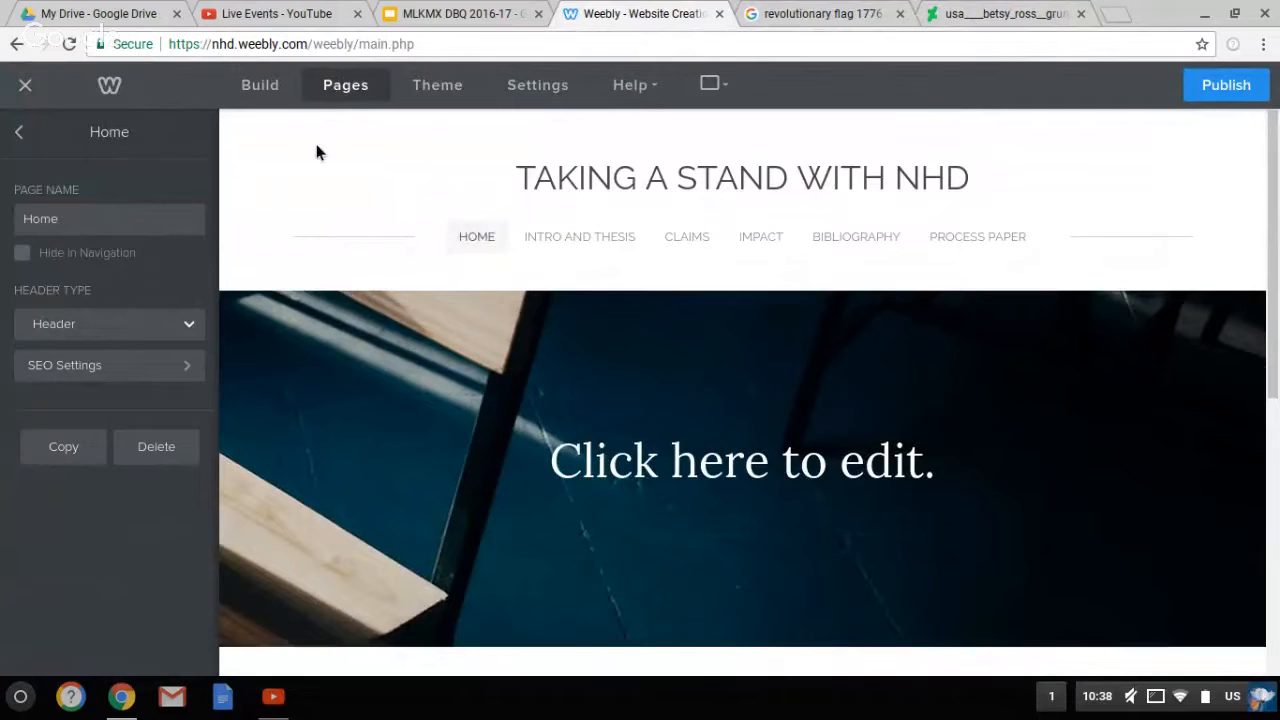
{"action": "left_click", "coordinate": [272, 96]}
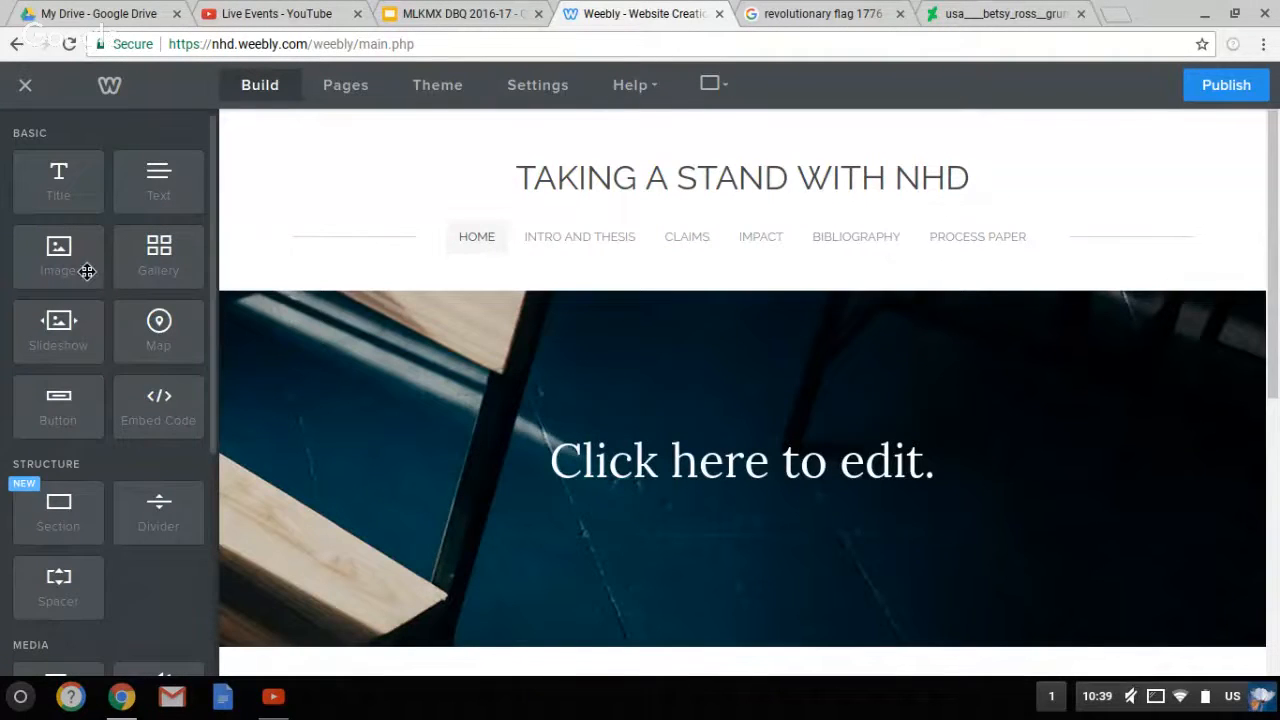
{"action": "left_click_drag", "start_coordinate": [87, 271], "coordinate": [407, 253]}
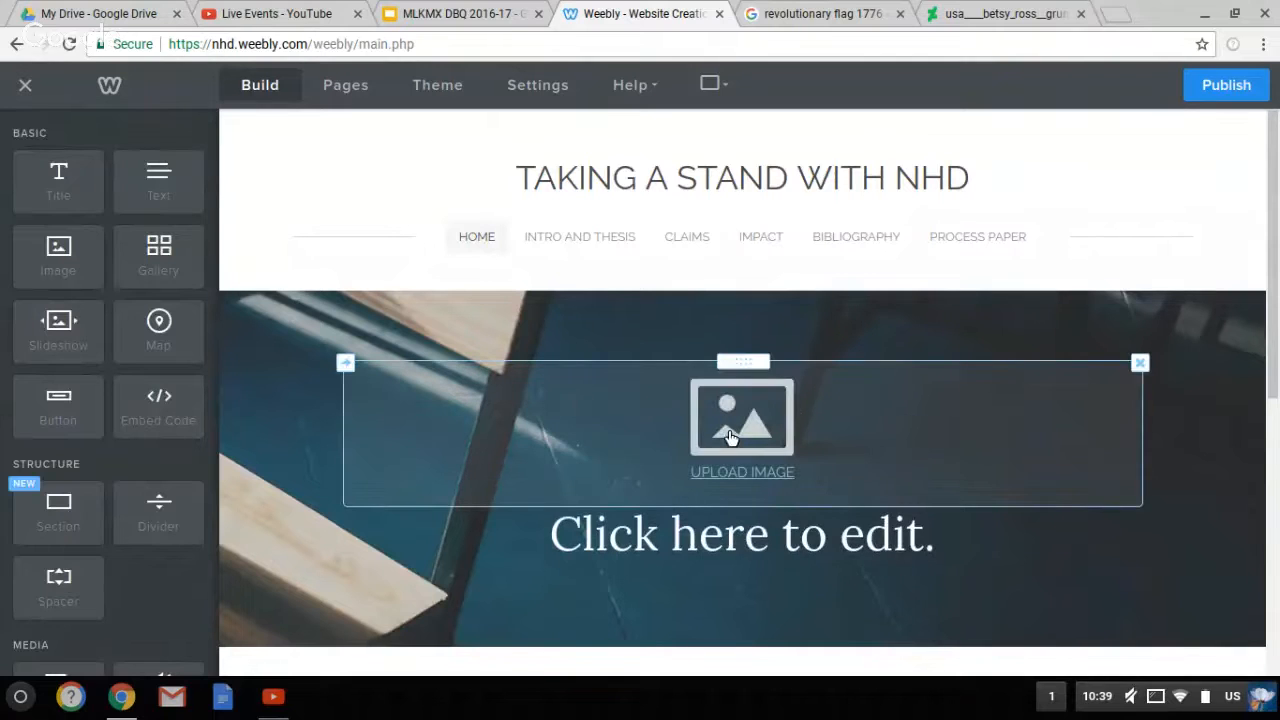
{"action": "left_click", "coordinate": [740, 437]}
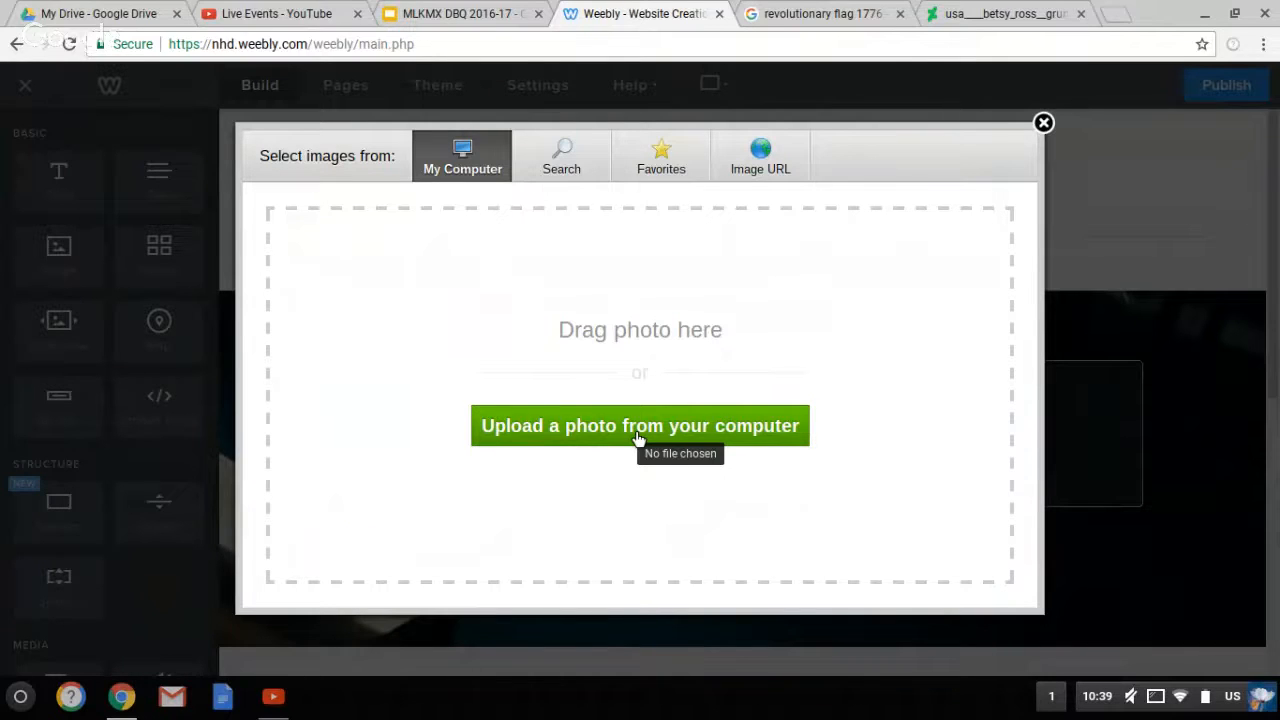
{"action": "left_click", "coordinate": [776, 164]}
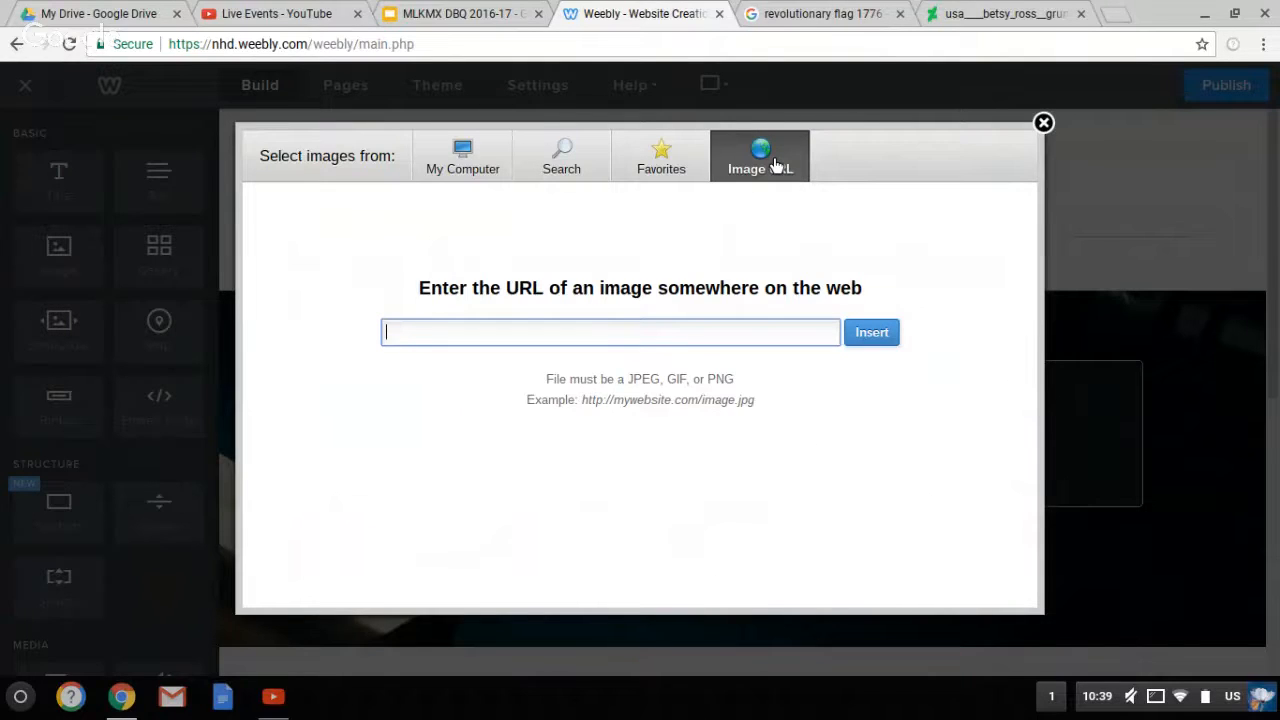
{"action": "type", "text": "usa___betsy_ross__grunge_flag__1777___1795__by_undevicesimus-d6h6s1j.png"}
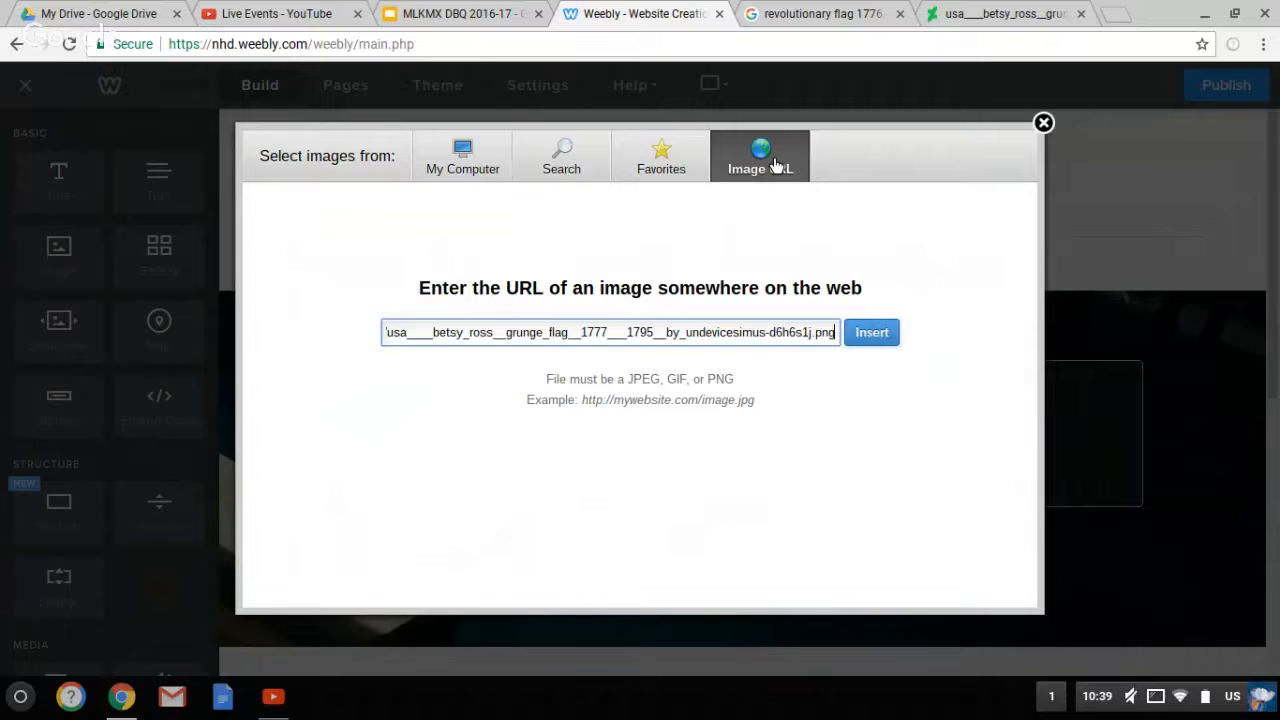
{"action": "left_click", "coordinate": [884, 338]}
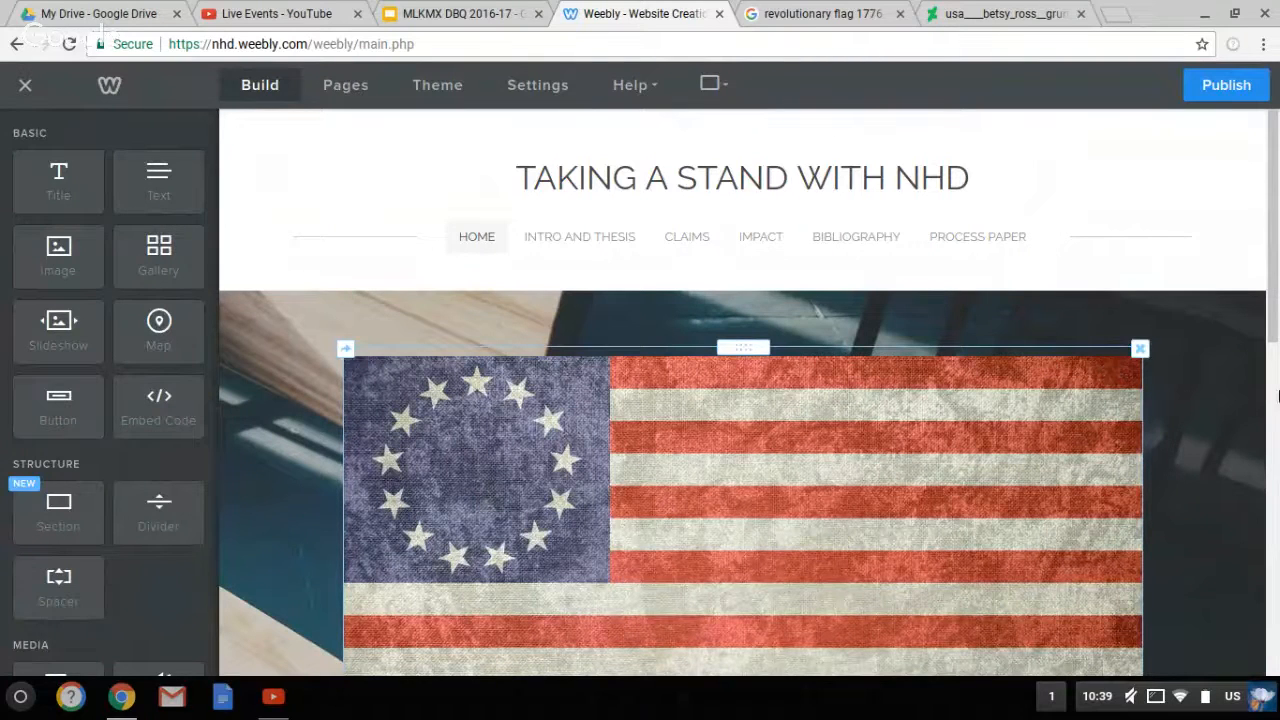
Shrink the Home page flag image by its corner handle, then switch to the Bibliography page
{"action": "scroll", "coordinate": [1143, 286], "scroll_direction": "down", "scroll_amount": 5}
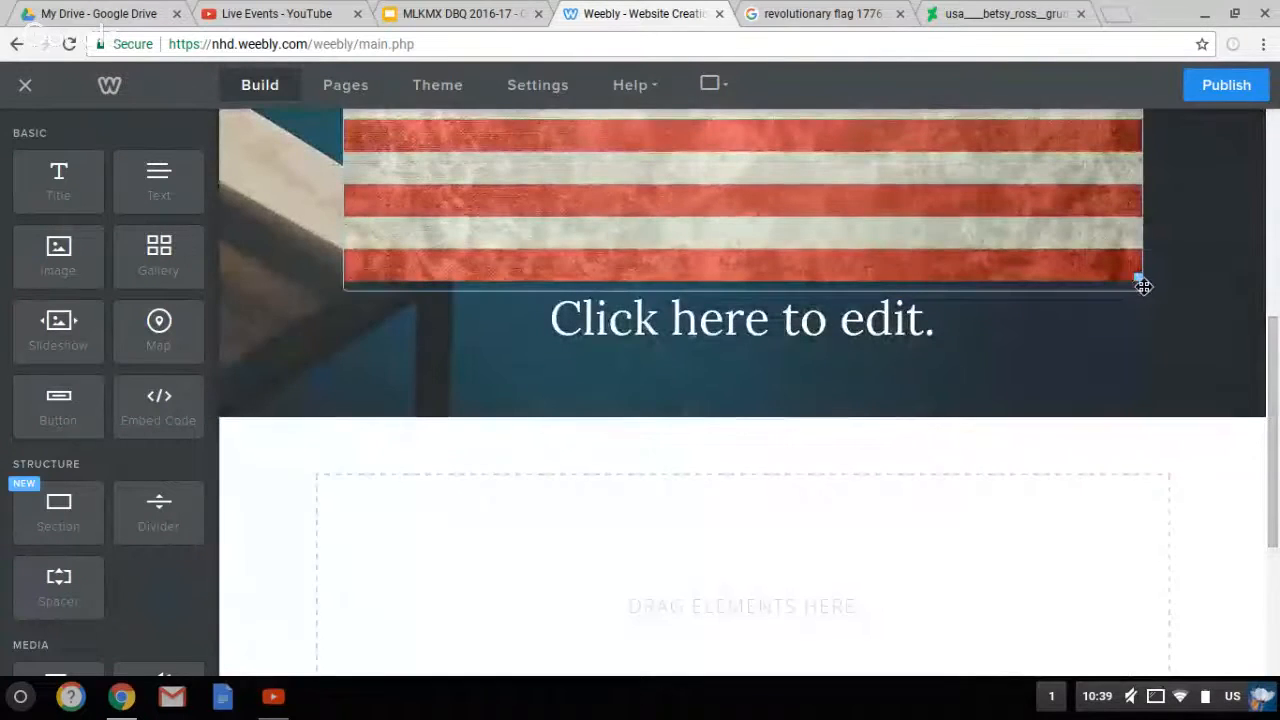
{"action": "left_click_drag", "start_coordinate": [1143, 286], "coordinate": [1016, 229]}
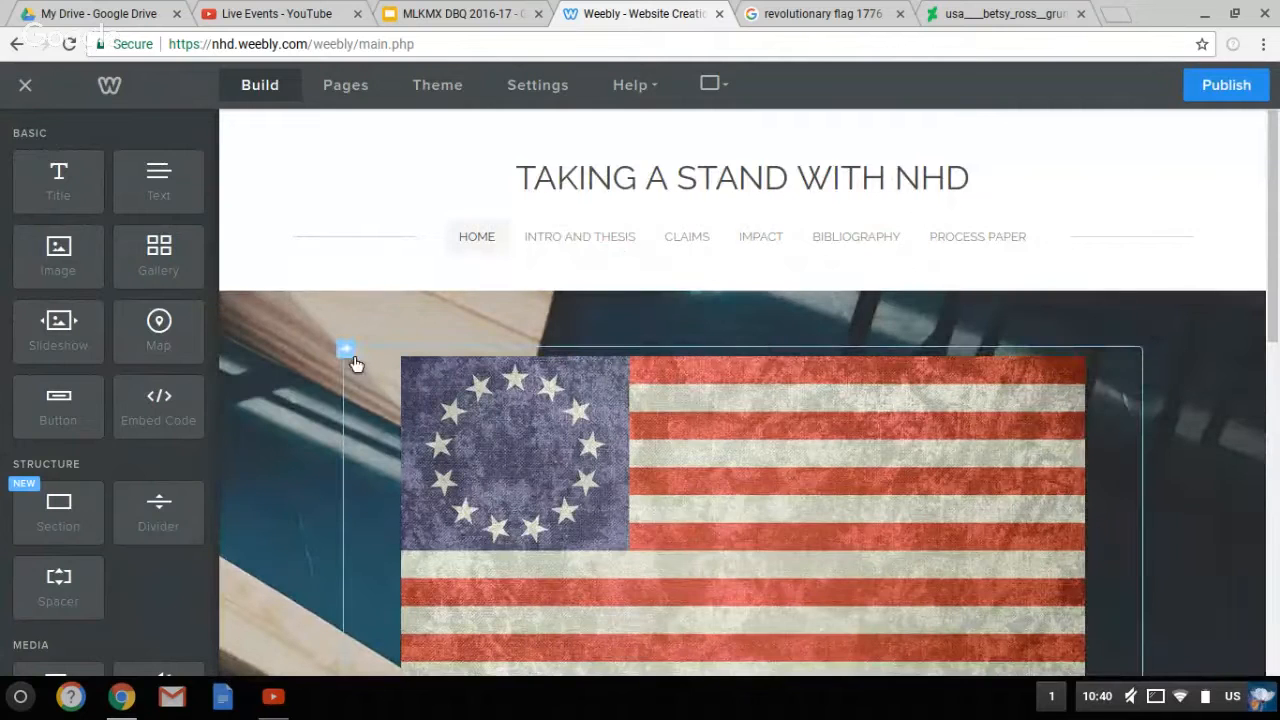
{"action": "left_click", "coordinate": [346, 350]}
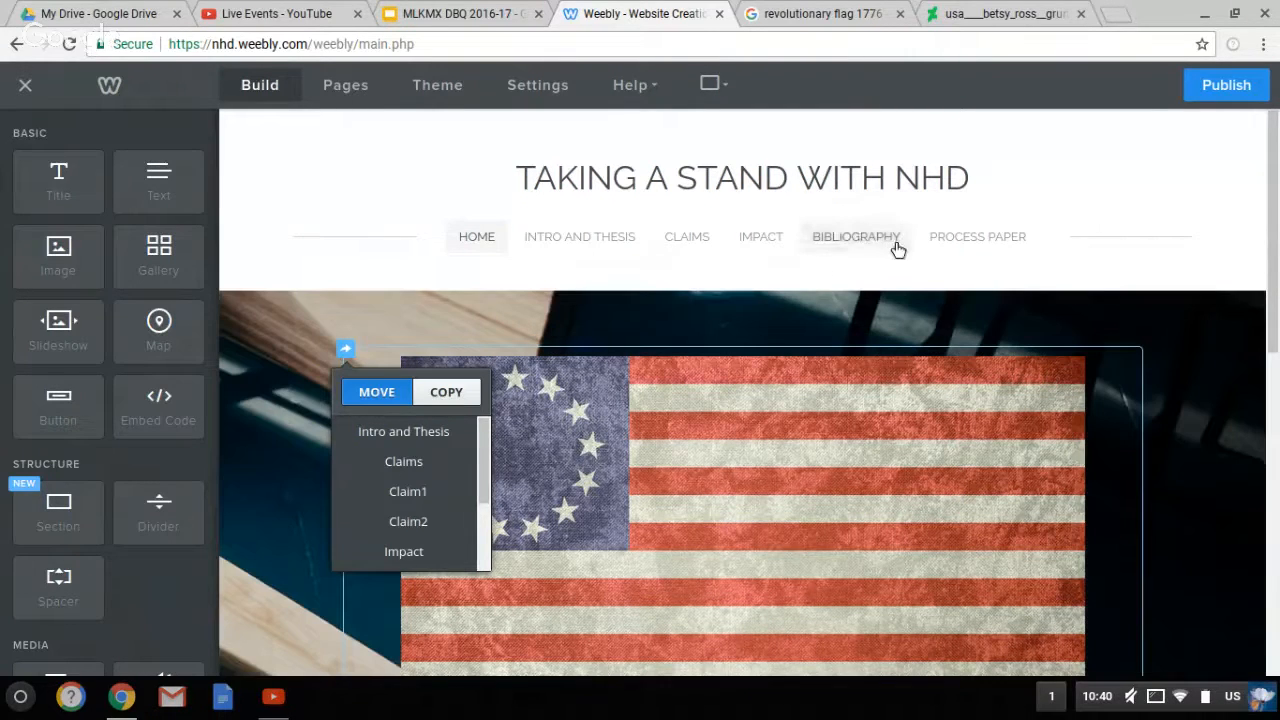
{"action": "left_click", "coordinate": [882, 242]}
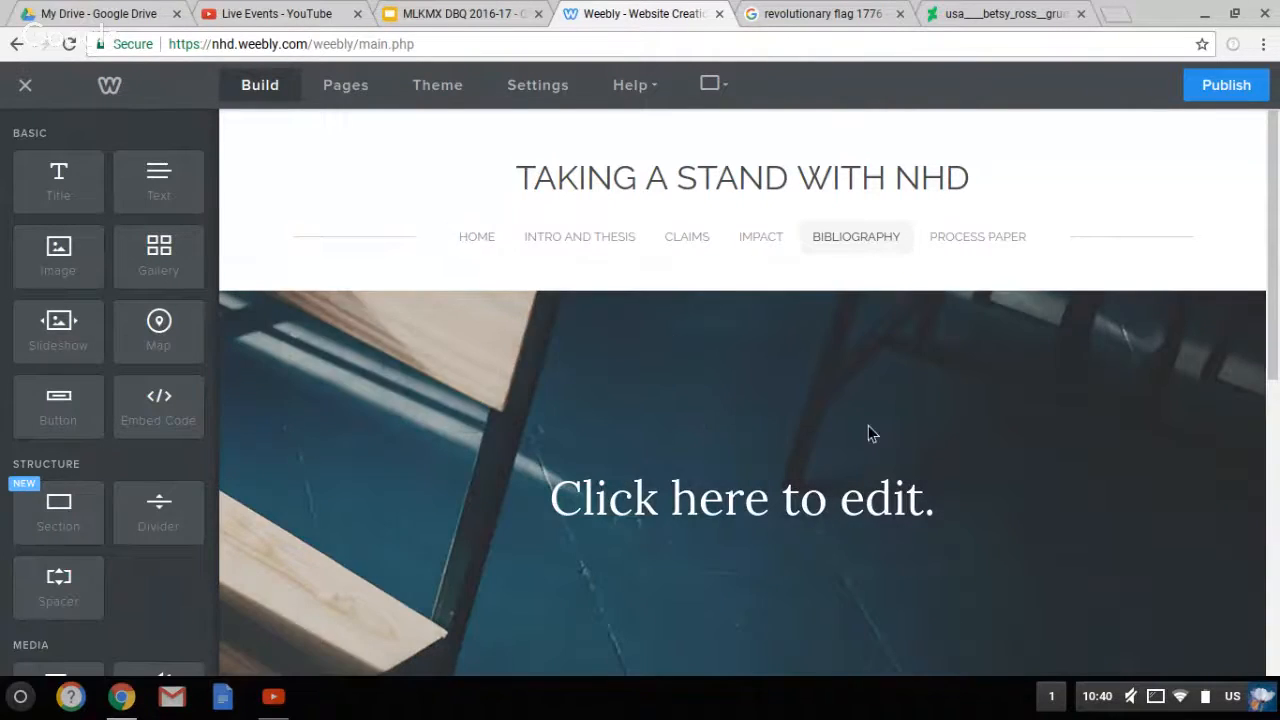
Replace the Bibliography heading with 'Images:' and paste the flag's web address on the next line
{"action": "left_click", "coordinate": [690, 508]}
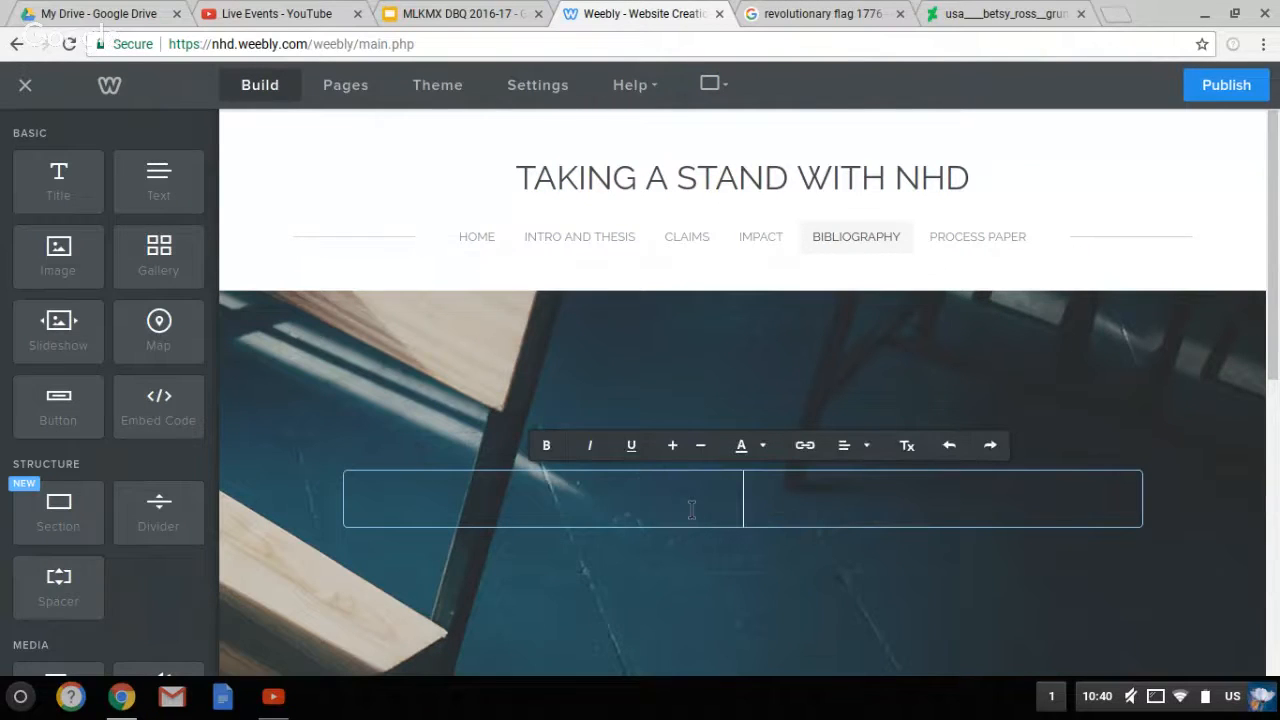
{"action": "type", "text": "P"}
{"action": "type", "text": "Images:"}
{"action": "key", "text": "Return"}
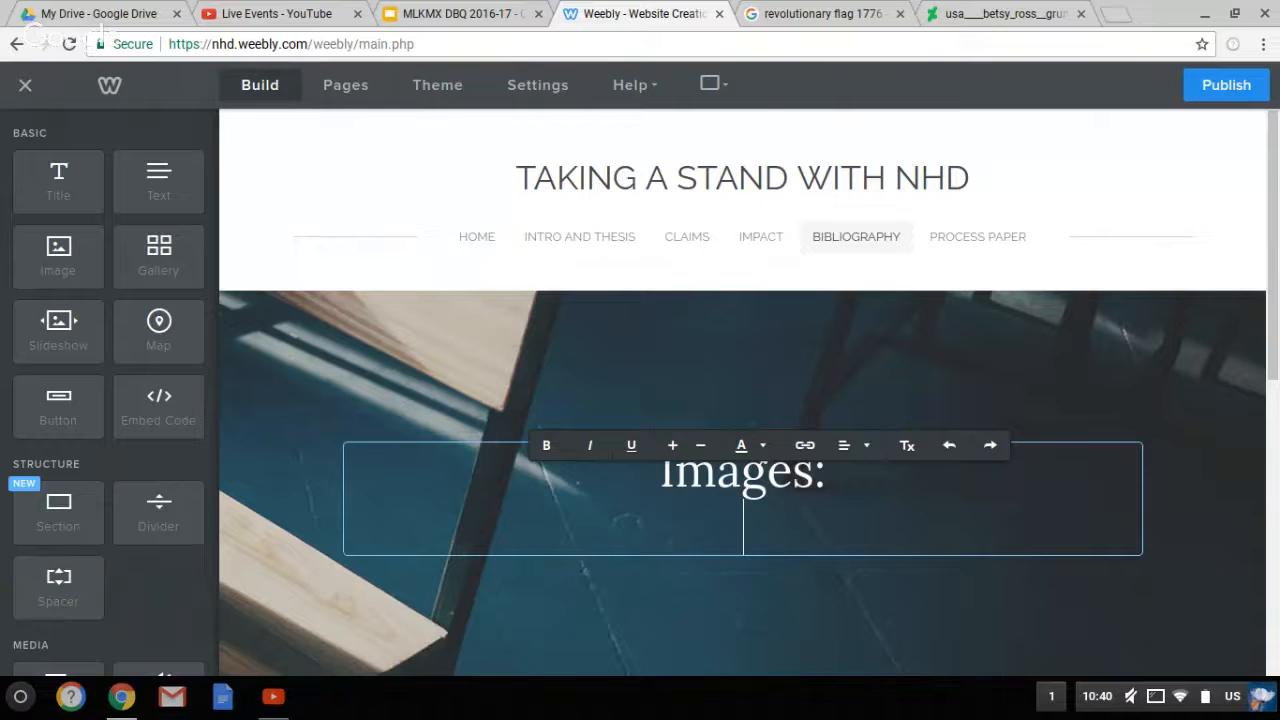
{"action": "type", "text": "http://pre07.deviantart.net/3d93/th/pre/i/2013/333/1/f/usa____betsy_ross__grunge_flag__1777___1795__by_undevicesimus-d6h6s1j.png"}
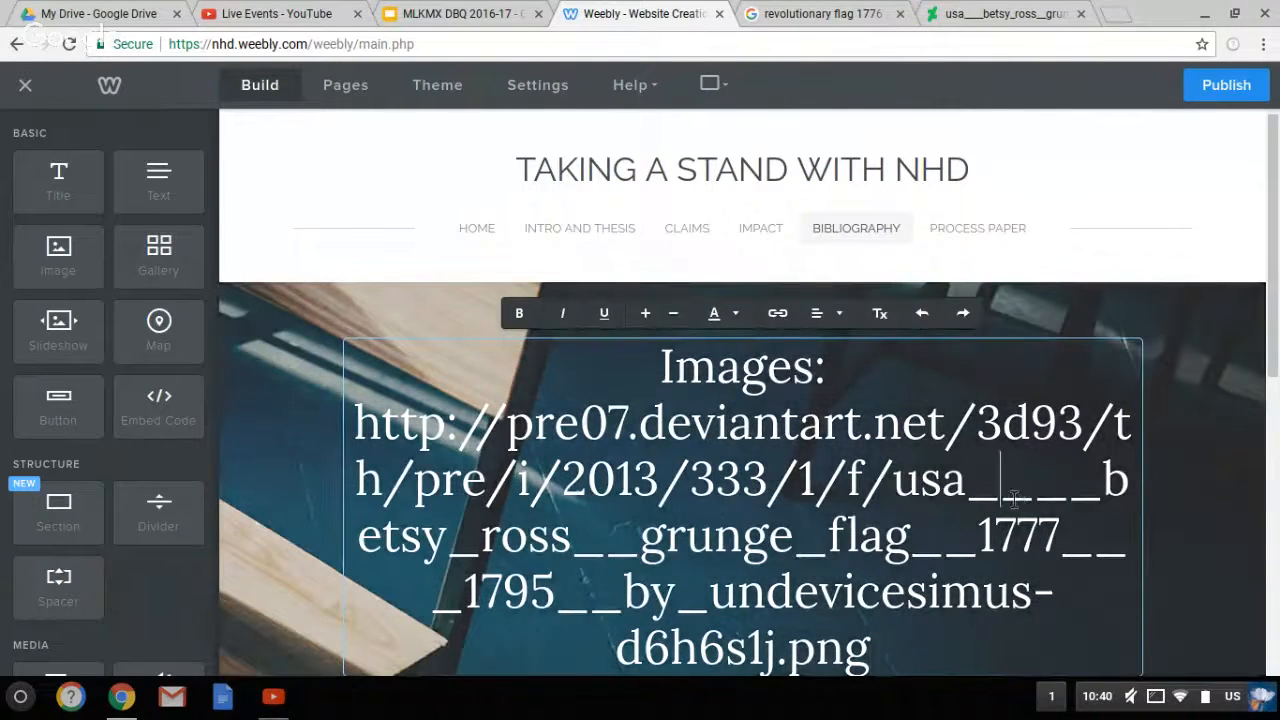
Make the pasted web address line smaller with the text-size buttons
{"action": "triple_click", "coordinate": [1013, 499]}
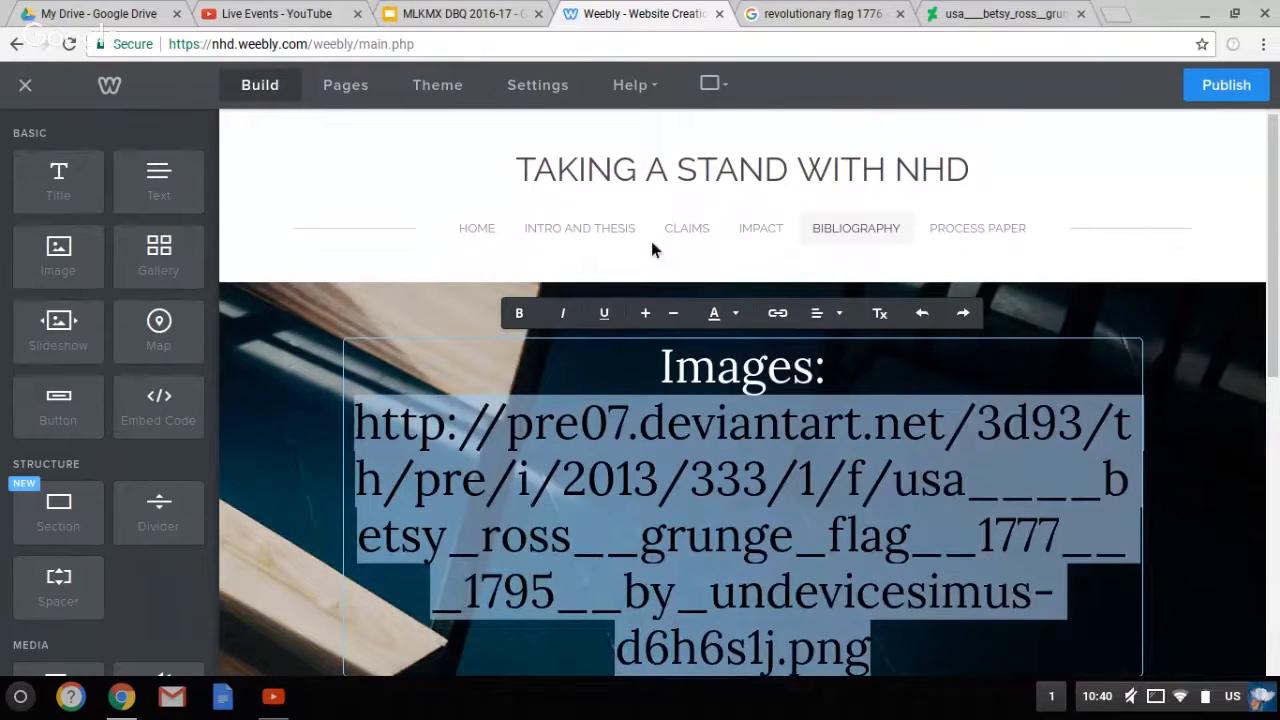
{"action": "left_click", "coordinate": [675, 314]}
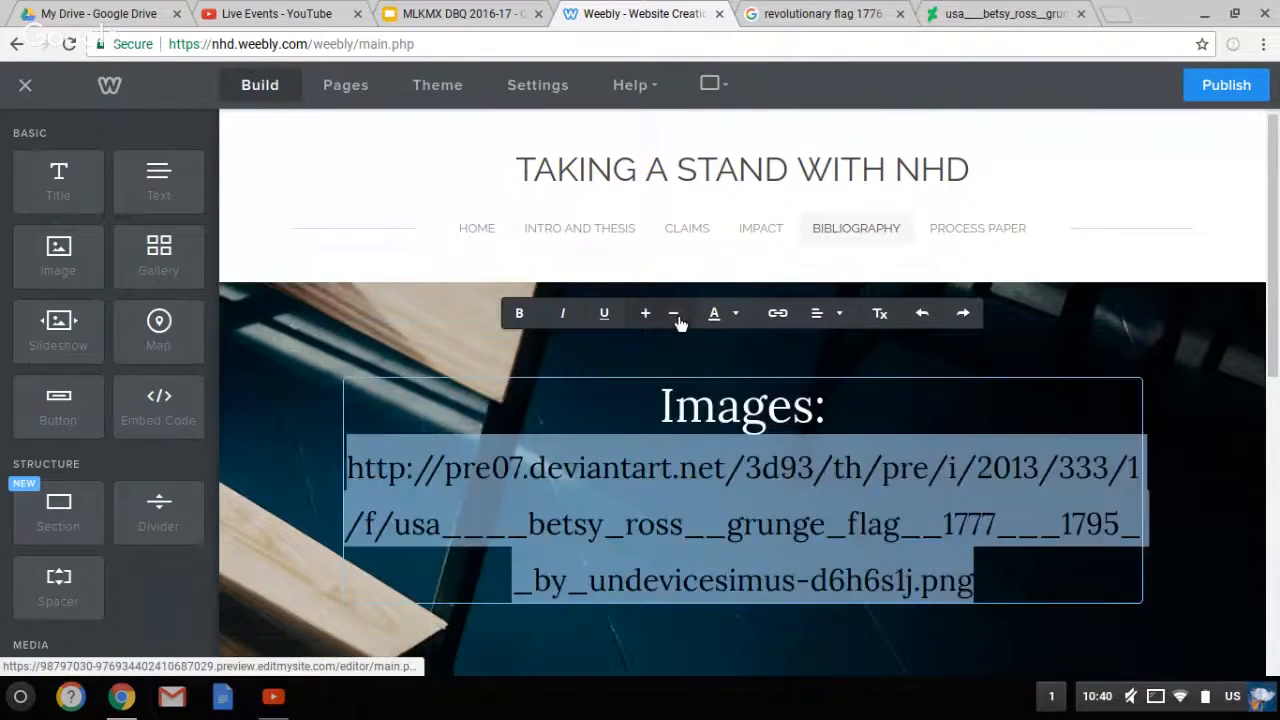
{"action": "left_click", "coordinate": [675, 314]}
{"action": "left_click", "coordinate": [675, 314]}
{"action": "left_click", "coordinate": [676, 316]}
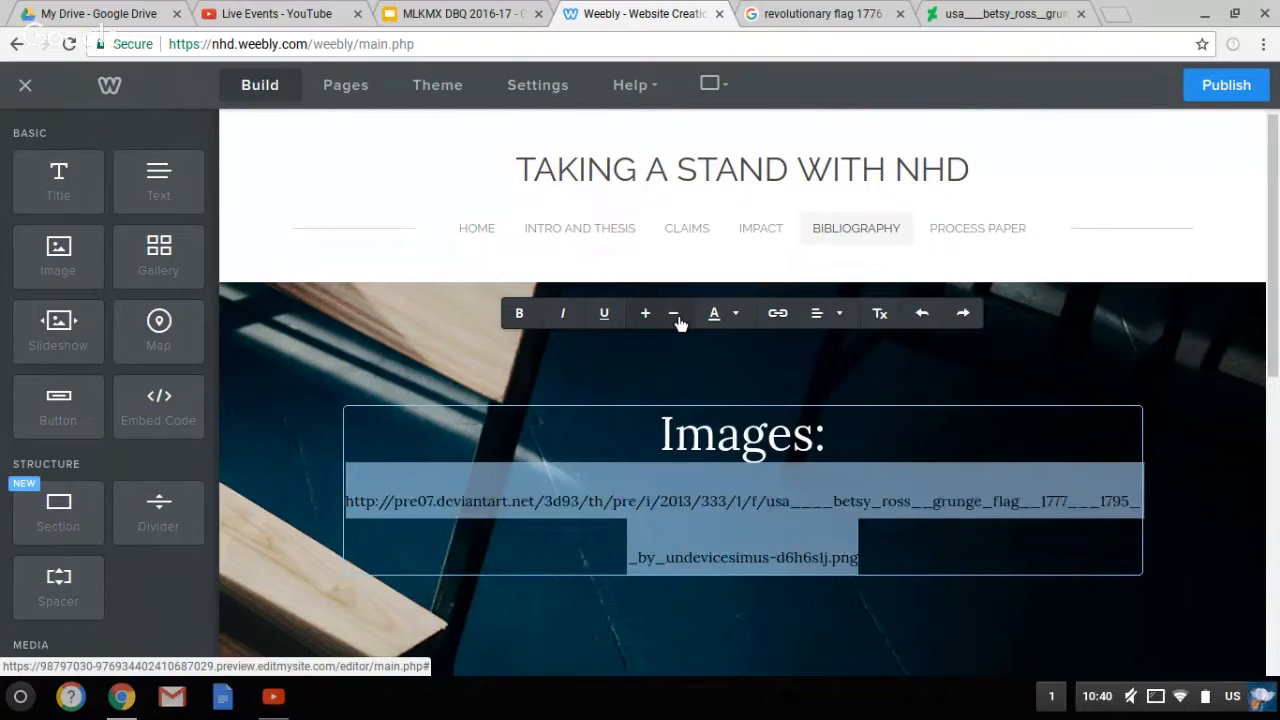
{"action": "left_click", "coordinate": [676, 316]}
{"action": "left_click", "coordinate": [676, 316]}
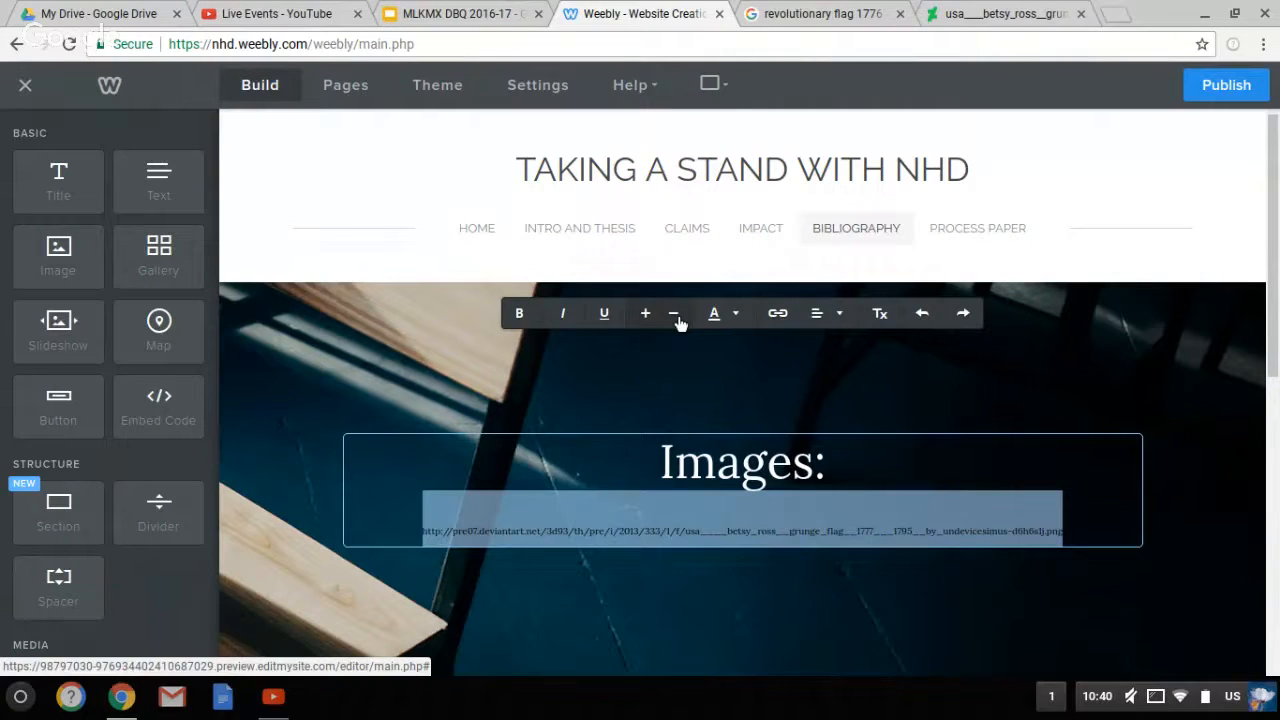
{"action": "left_click", "coordinate": [659, 314]}
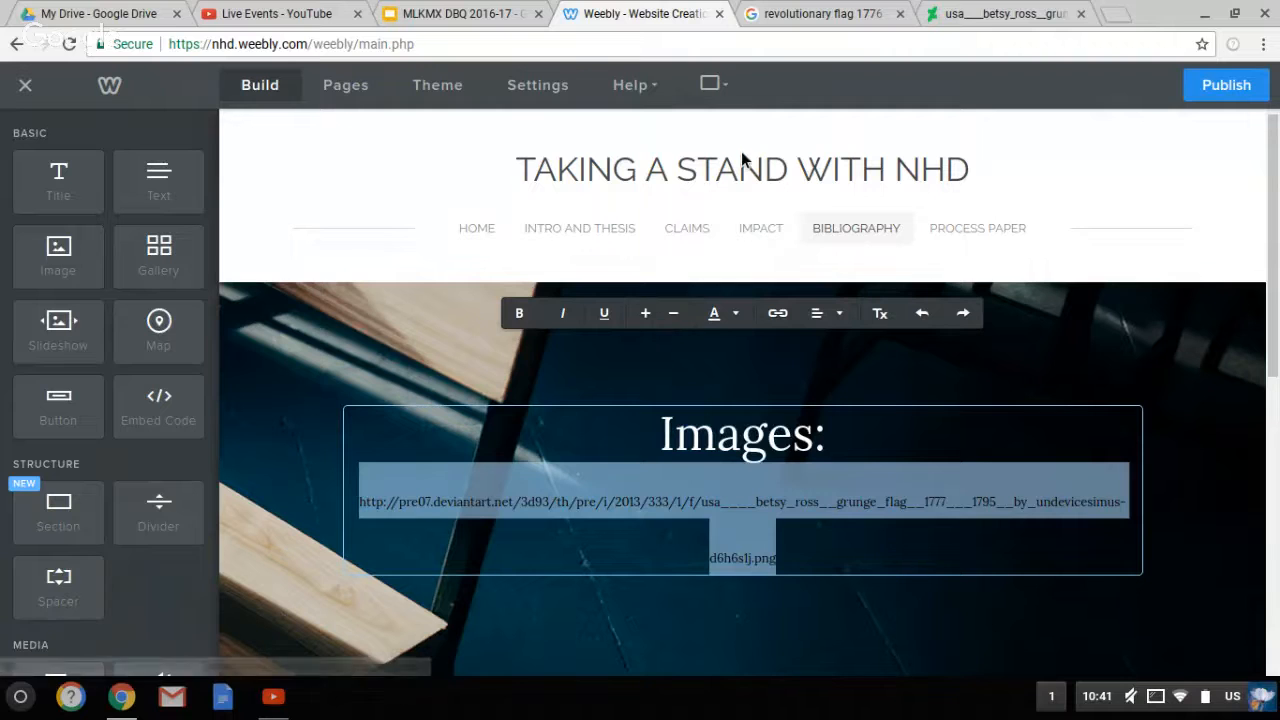
Check the 'Adding Buttons' objective in the lesson slides, then go back to Weebly
{"action": "left_click", "coordinate": [463, 15]}
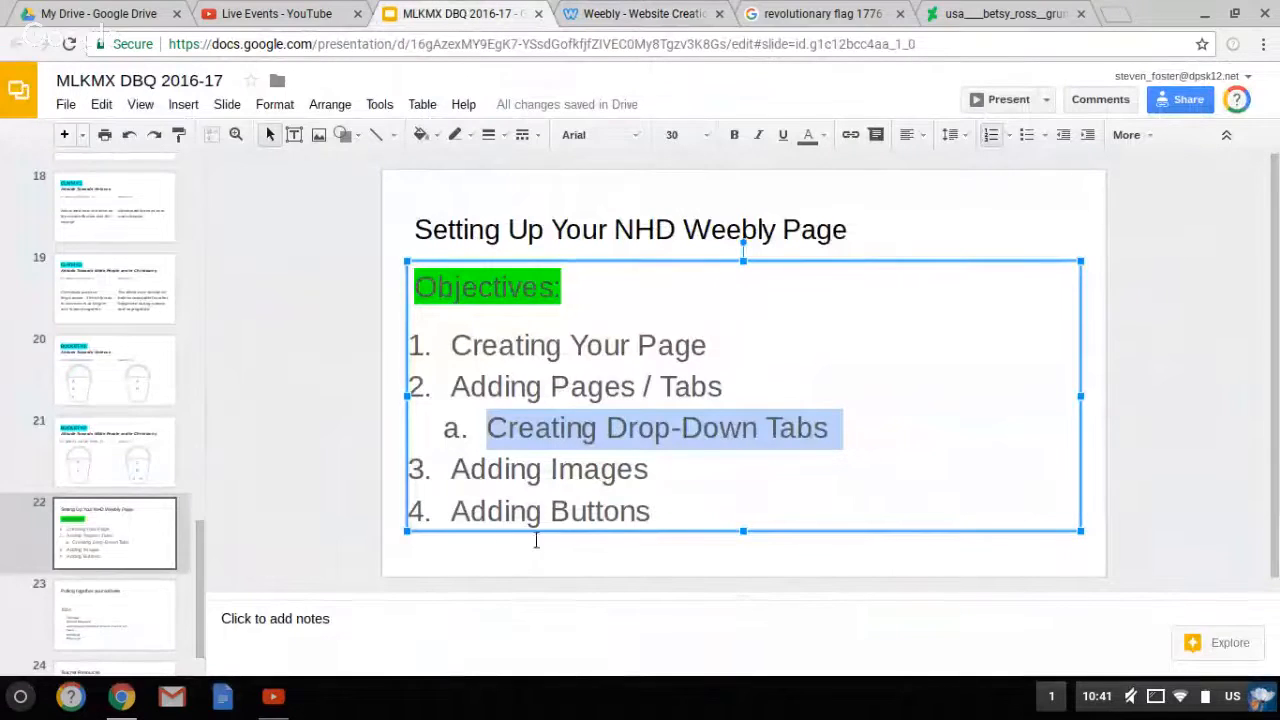
{"action": "left_click", "coordinate": [553, 528]}
{"action": "triple_click", "coordinate": [553, 528]}
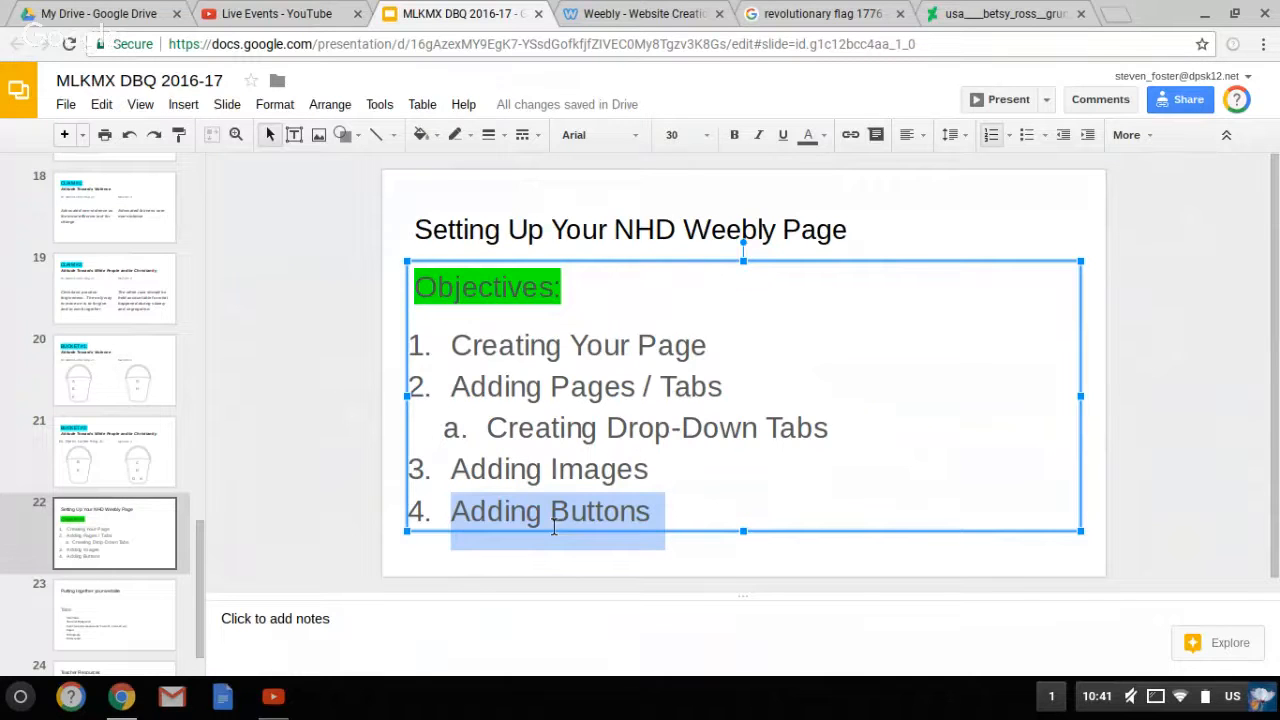
{"action": "left_click", "coordinate": [679, 18]}
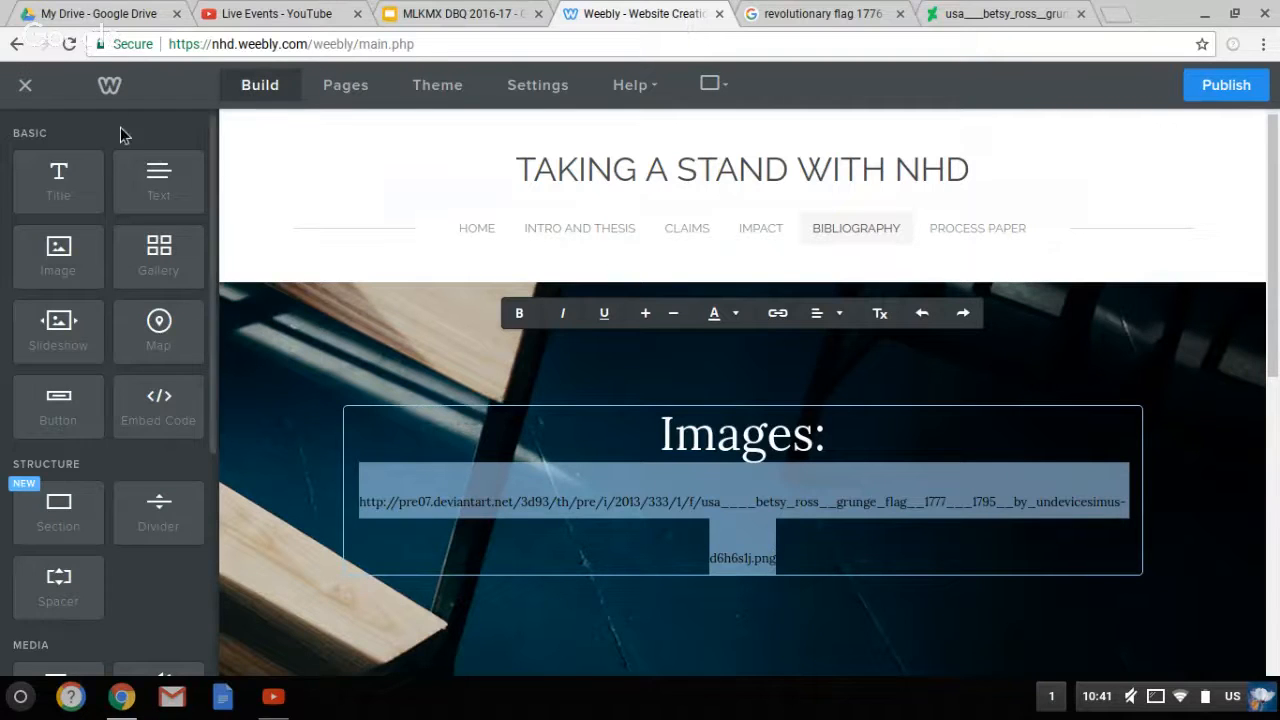
Pick Claims from the page list and open it in the Build editor
{"action": "left_click", "coordinate": [331, 92]}
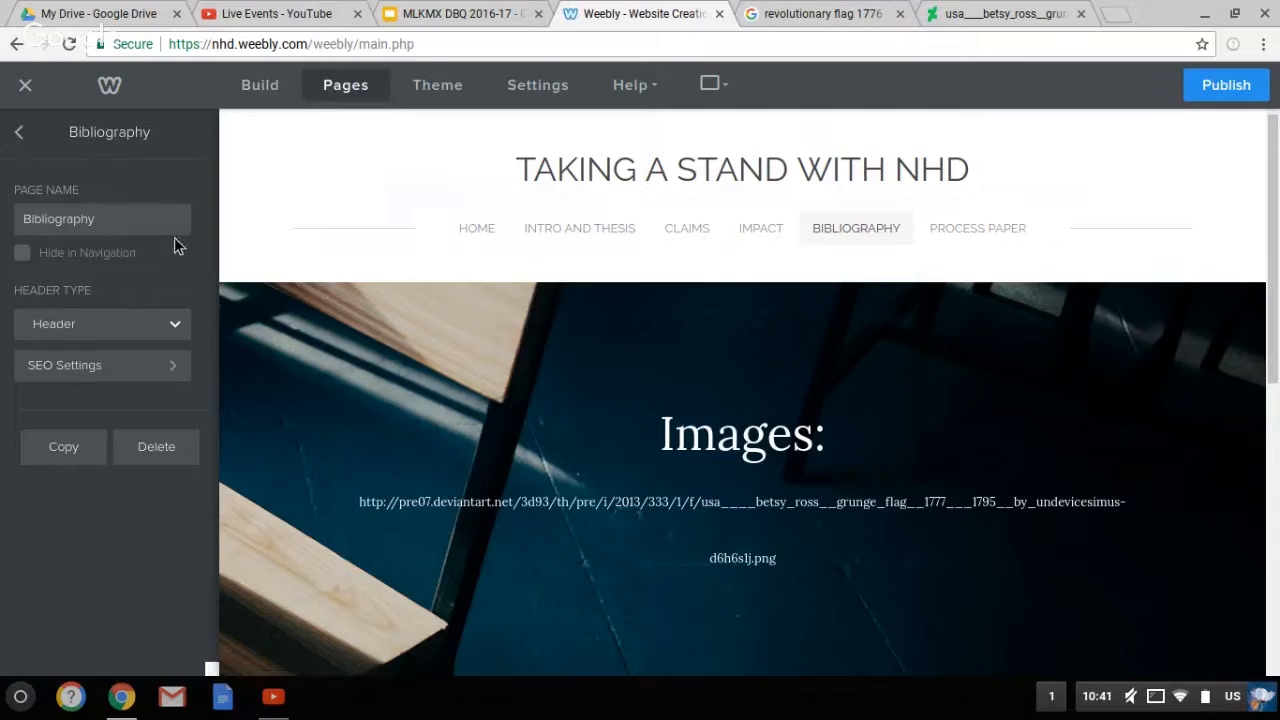
{"action": "left_click", "coordinate": [20, 133]}
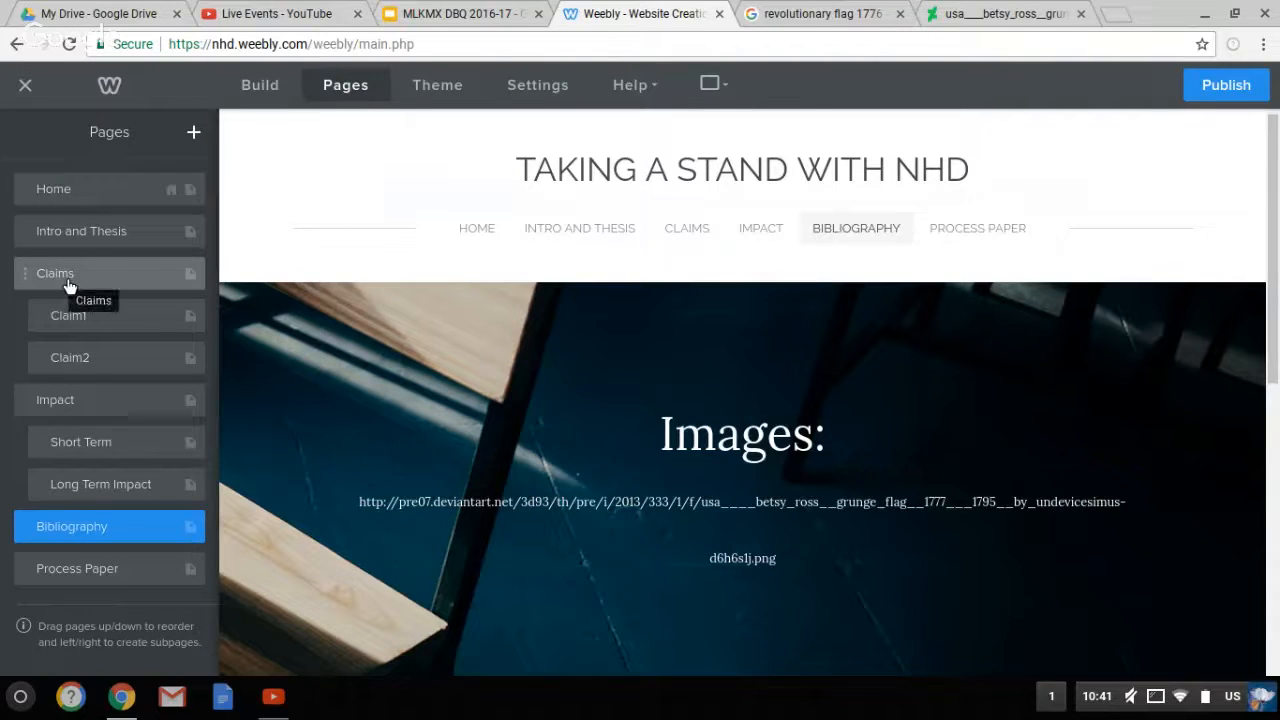
{"action": "left_click", "coordinate": [68, 285]}
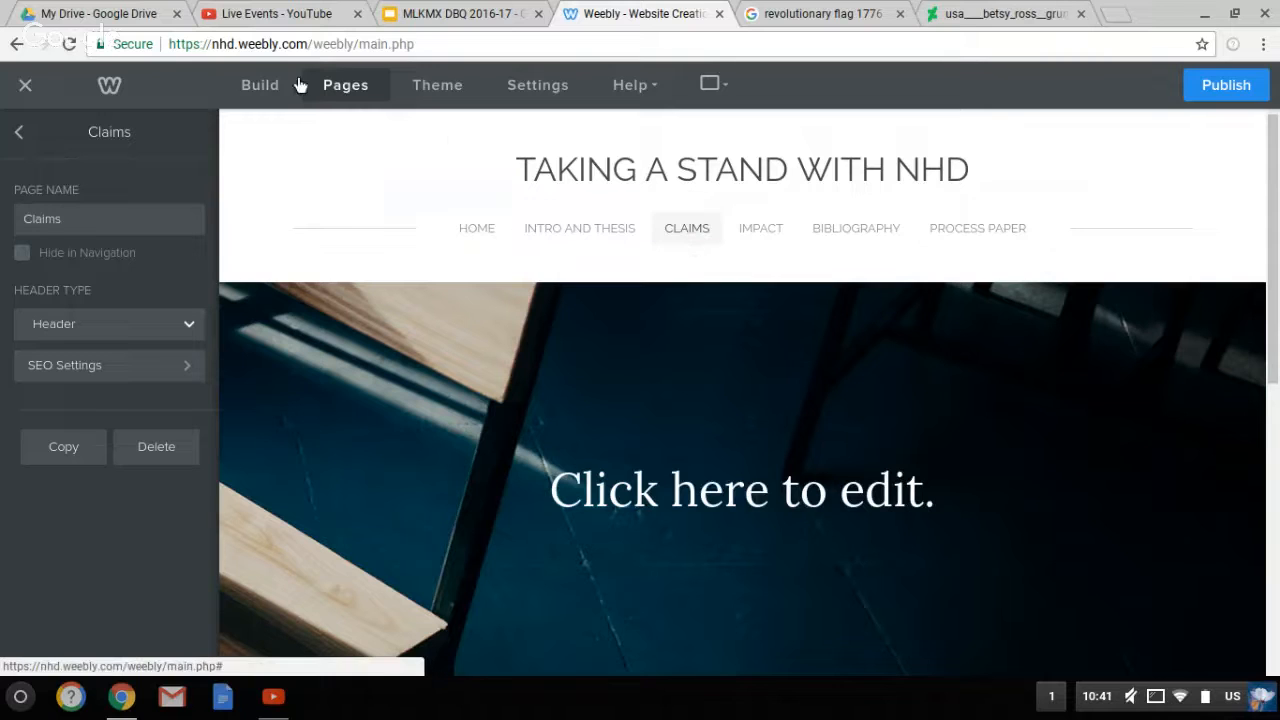
{"action": "left_click", "coordinate": [274, 98]}
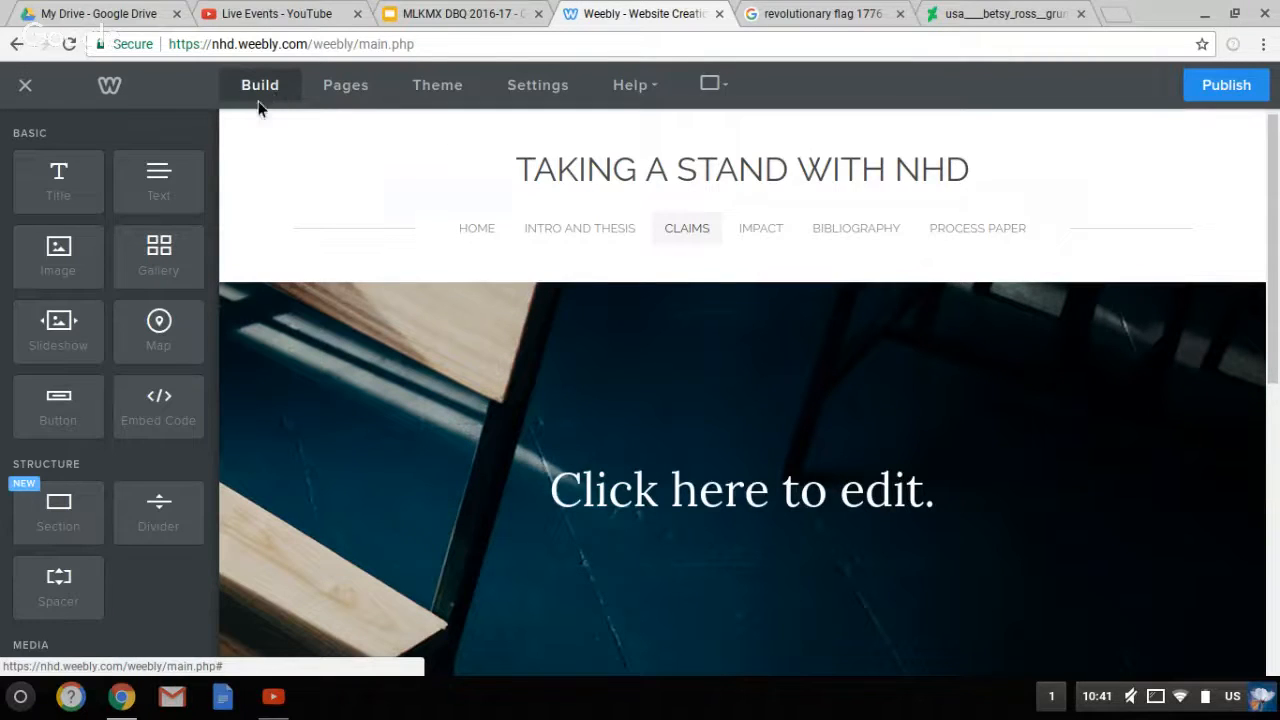
{"action": "left_click", "coordinate": [705, 237]}
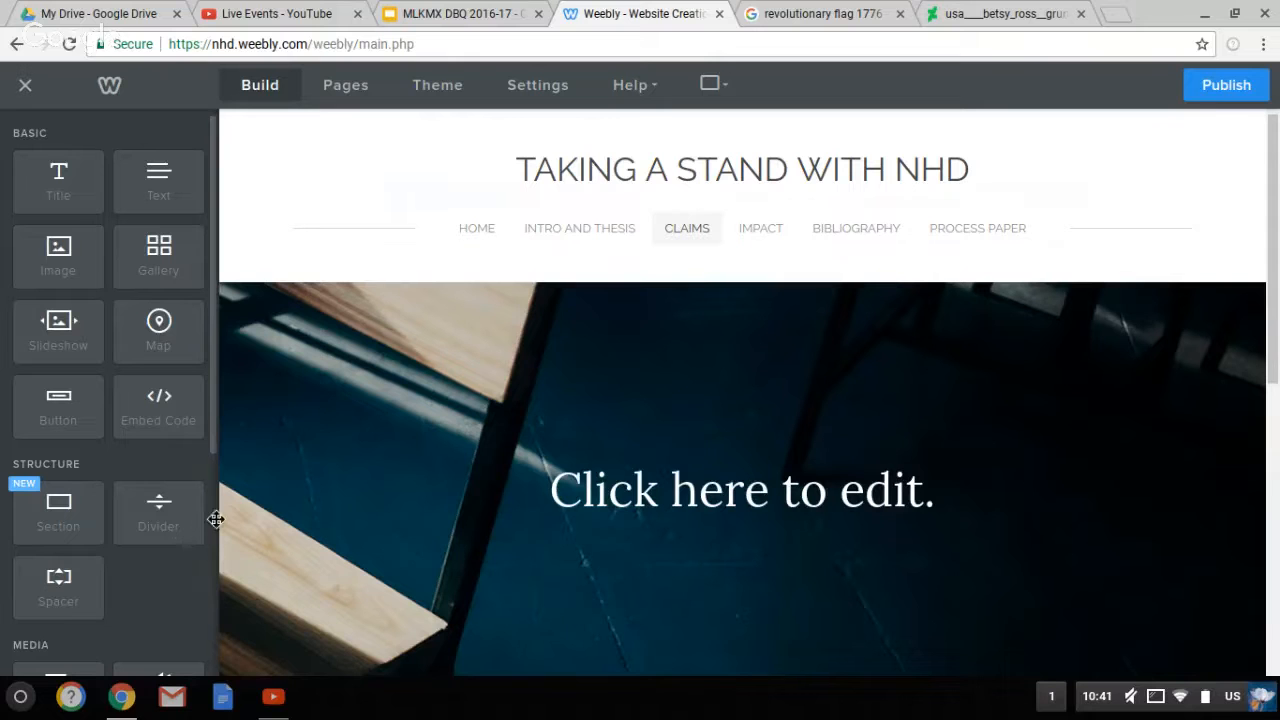
Drag two Button elements onto the Claims page banner, side by side
{"action": "left_click_drag", "start_coordinate": [78, 418], "coordinate": [374, 397]}
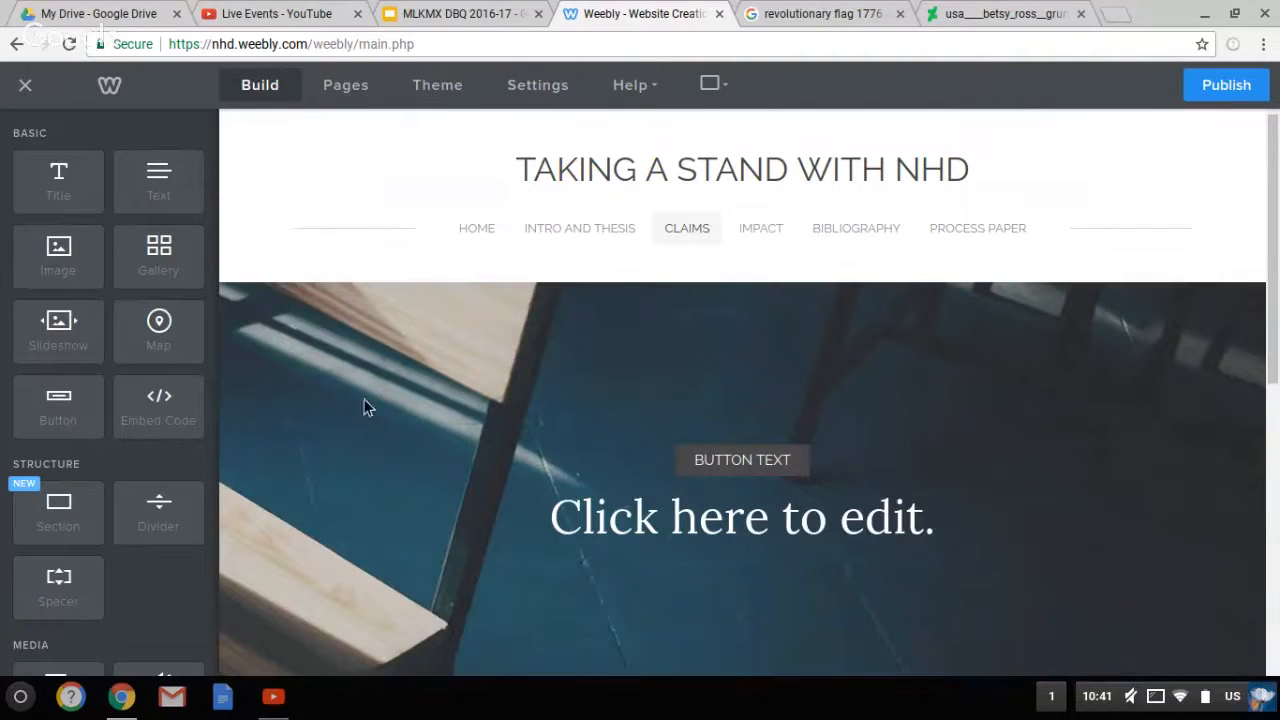
{"action": "left_click_drag", "start_coordinate": [100, 405], "coordinate": [360, 449]}
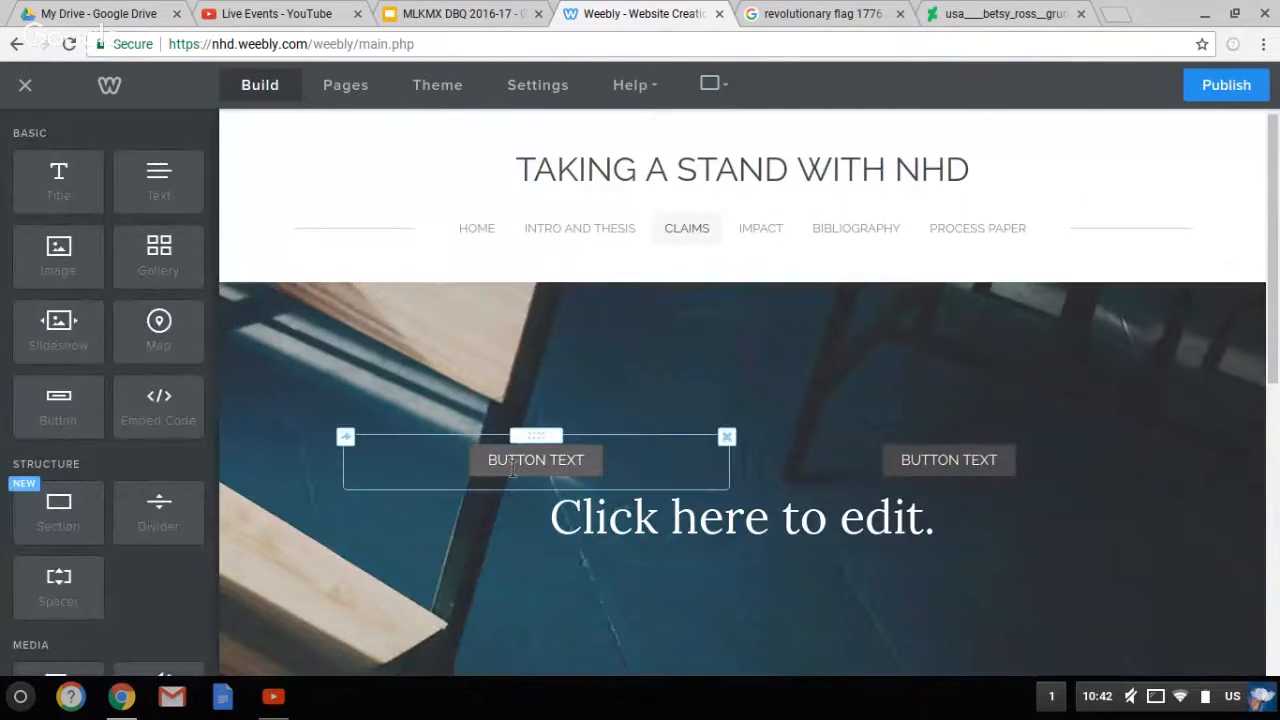
{"action": "left_click", "coordinate": [512, 466]}
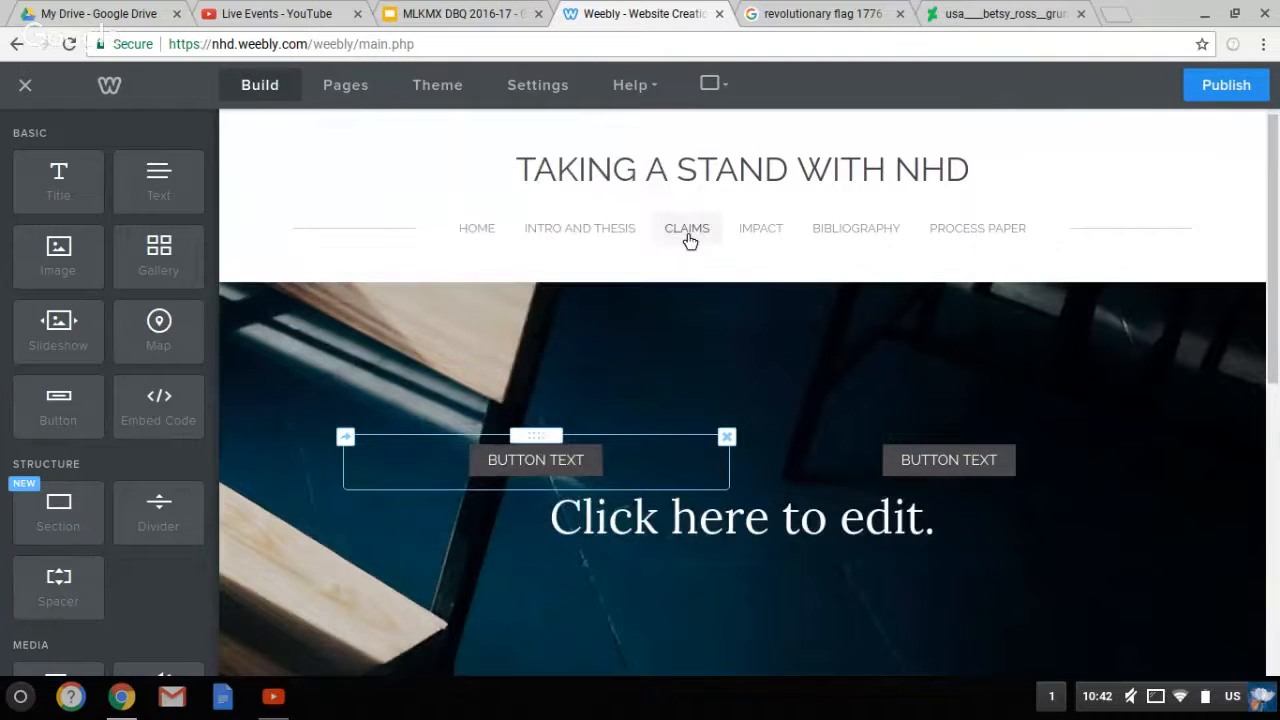
{"action": "mouse_move", "coordinate": [697, 244]}
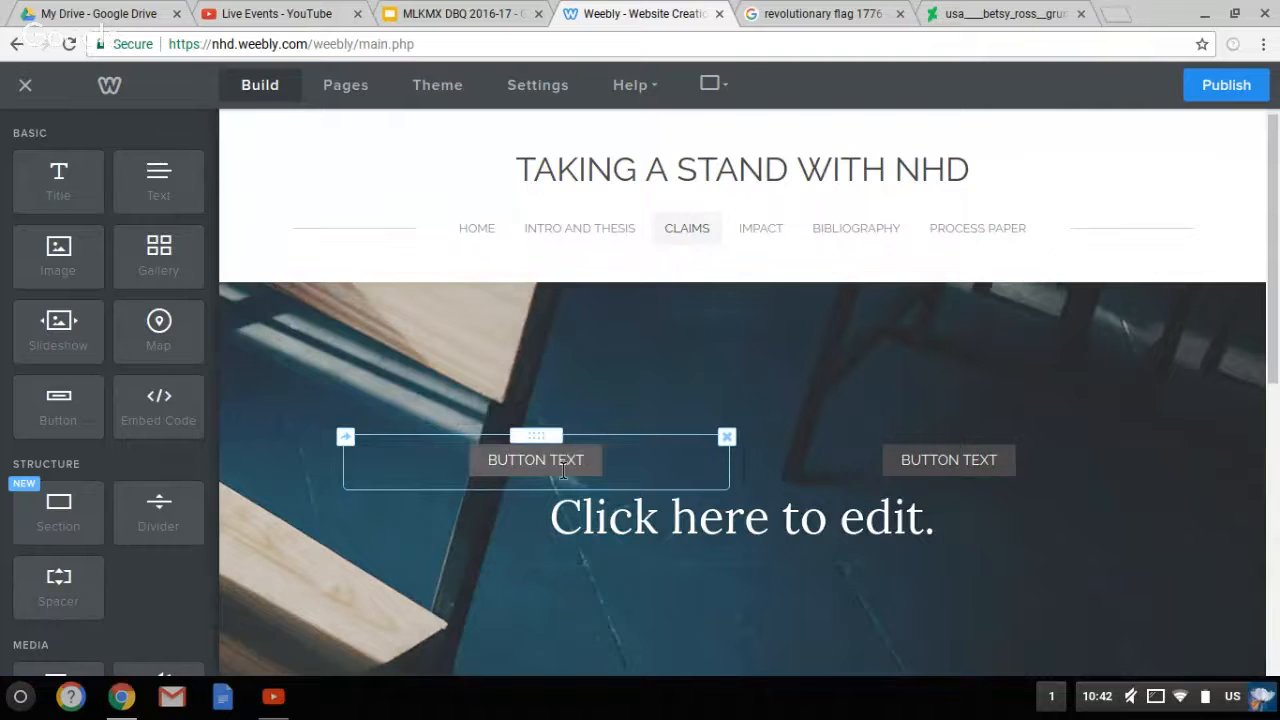
{"action": "left_click", "coordinate": [563, 470]}
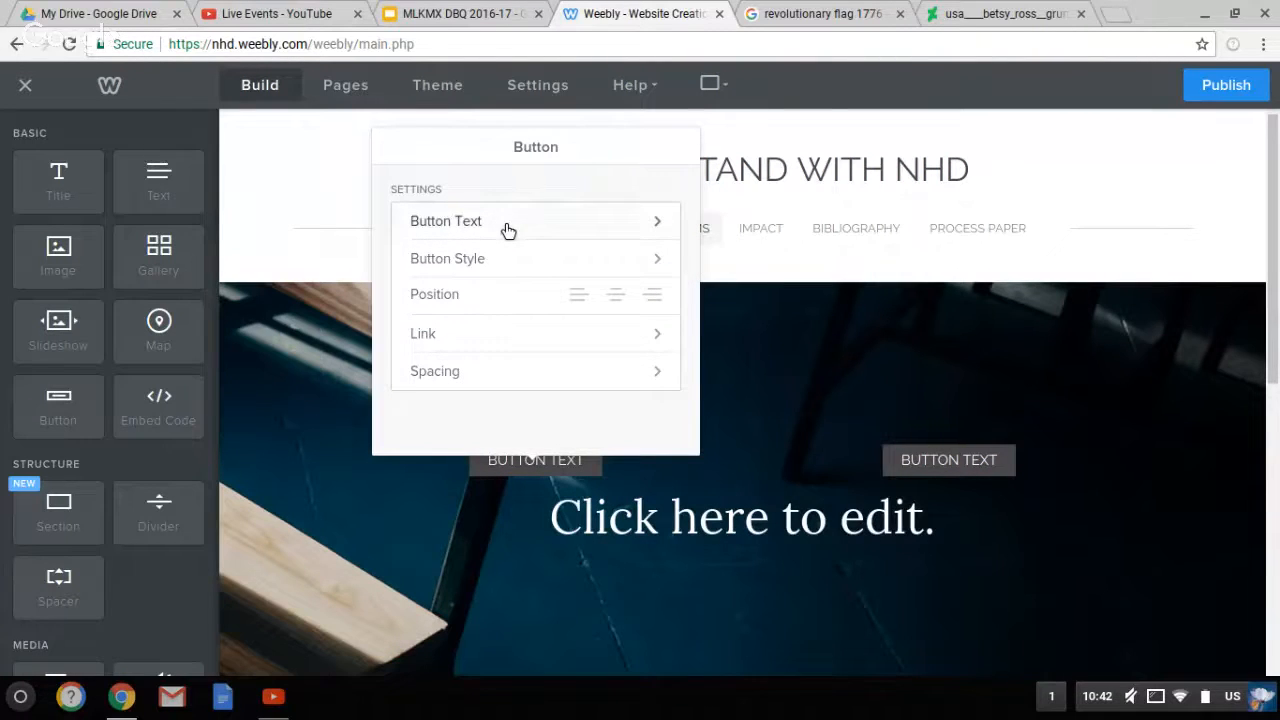
{"action": "left_click", "coordinate": [508, 230]}
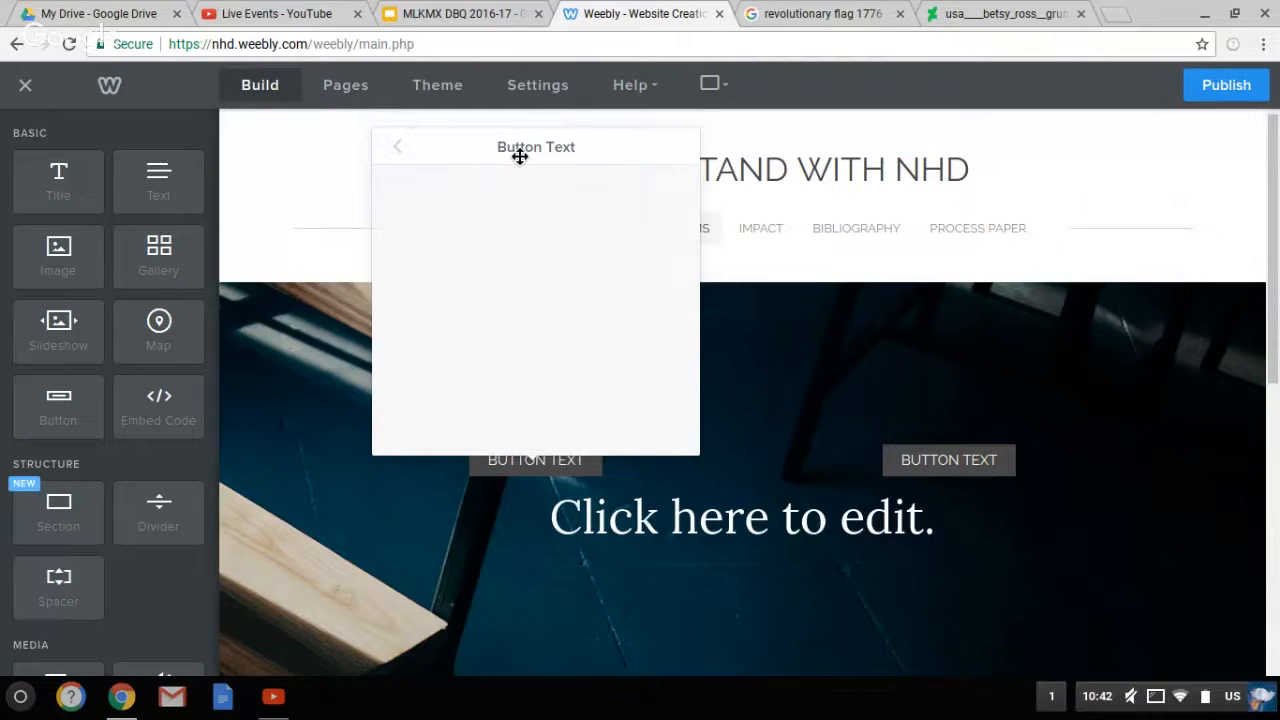
{"action": "left_click", "coordinate": [399, 150]}
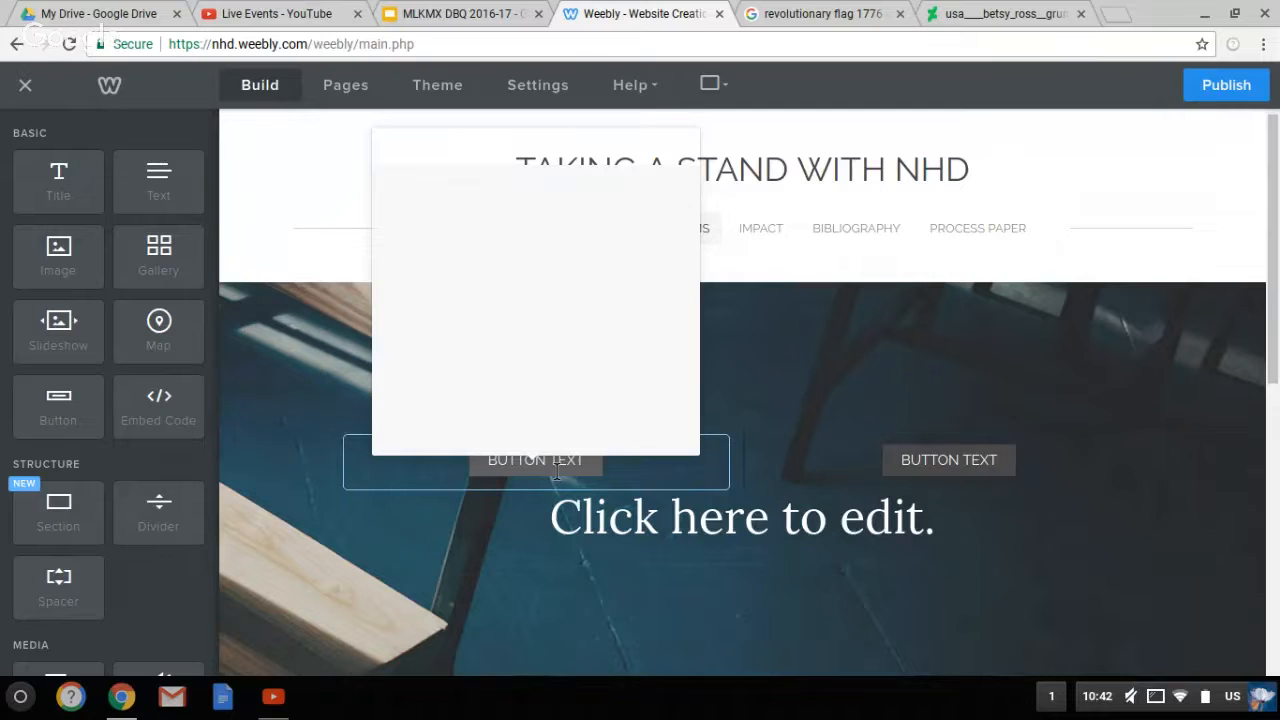
Relabel the left button from BUTTON TEXT to 'CLAIM #1'
{"action": "left_click", "coordinate": [554, 461]}
{"action": "type", "text": "C"}
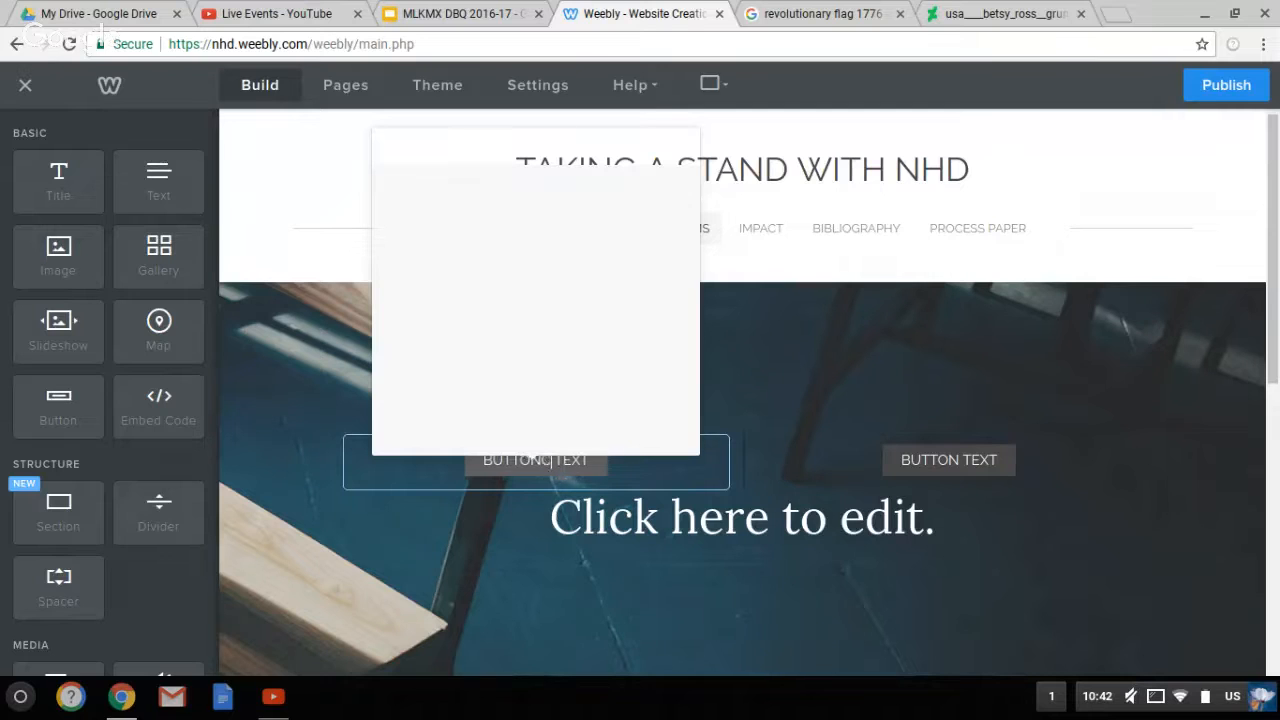
{"action": "key", "text": "BackSpace"}
{"action": "key", "text": "BackSpace"}
{"action": "key", "text": "BackSpace"}
{"action": "key", "text": "BackSpace"}
{"action": "key", "text": "BackSpace"}
{"action": "key", "text": "BackSpace"}
{"action": "key", "text": "BackSpace"}
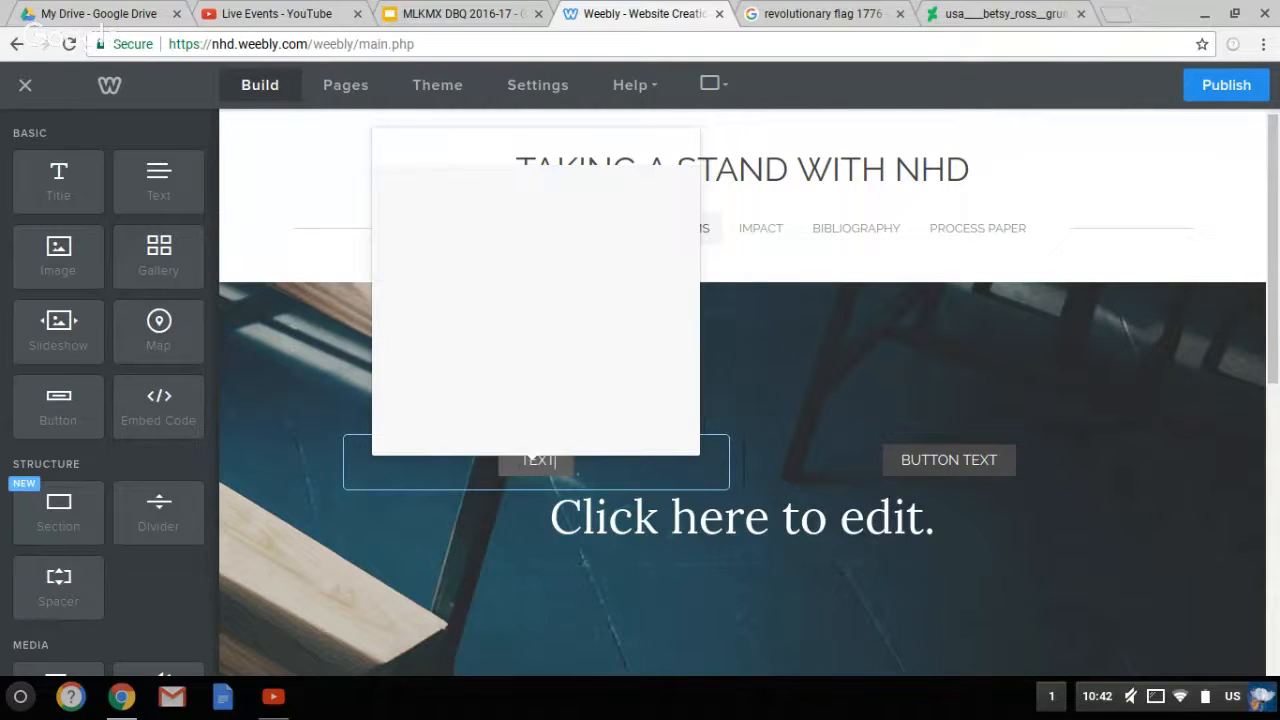
{"action": "key", "text": "Delete"}
{"action": "key", "text": "Delete"}
{"action": "key", "text": "Delete"}
{"action": "key", "text": "Delete"}
{"action": "type", "text": "CLAIM #1"}
{"action": "left_click", "coordinate": [644, 483]}
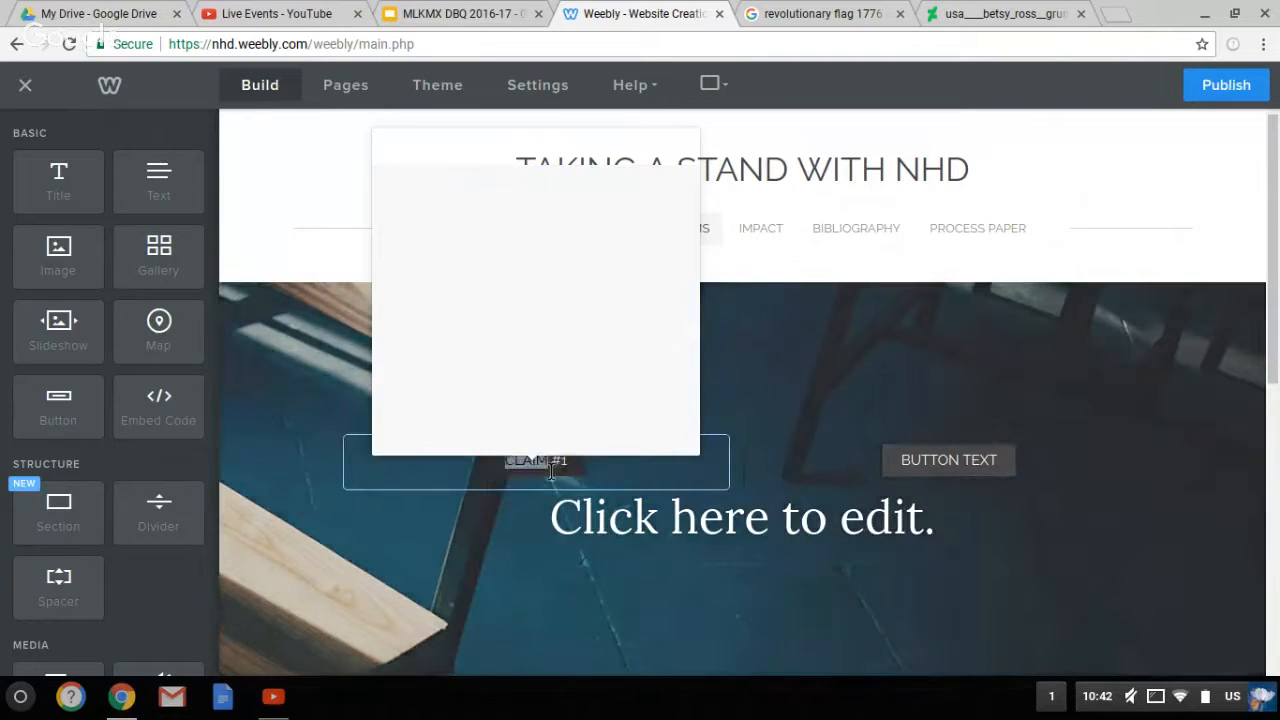
{"action": "double_click", "coordinate": [538, 459]}
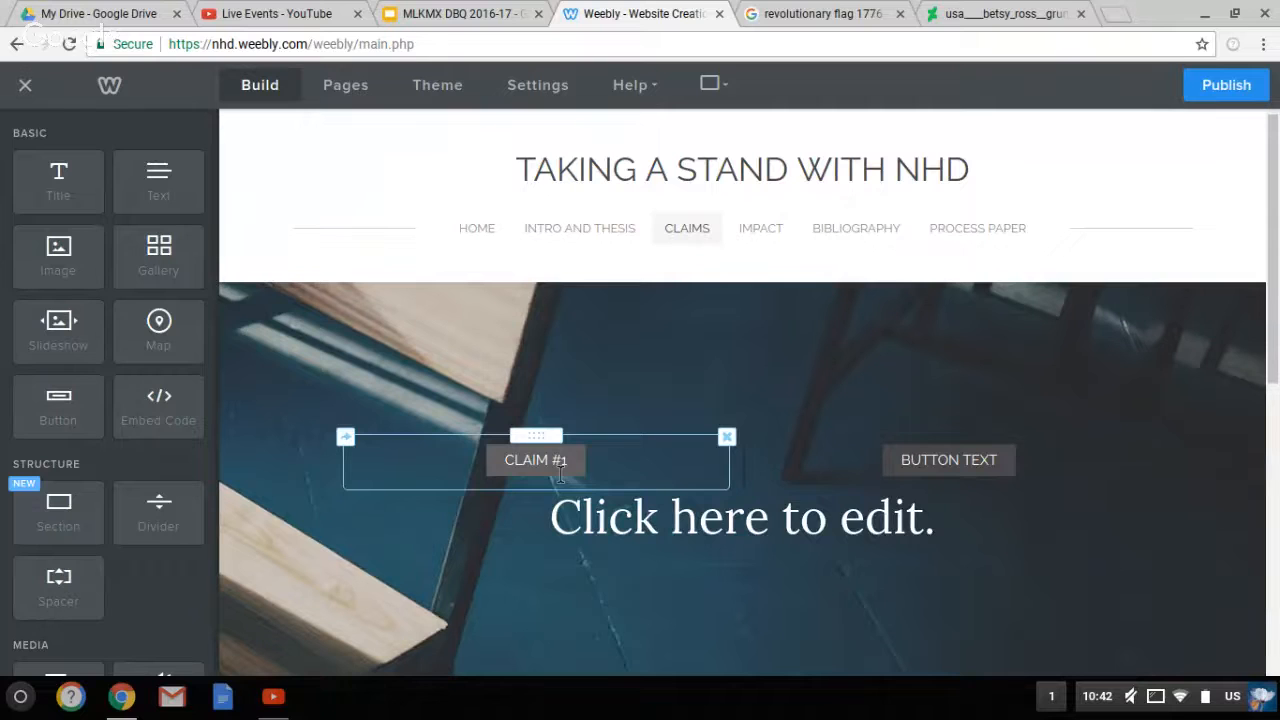
{"action": "left_click", "coordinate": [560, 475]}
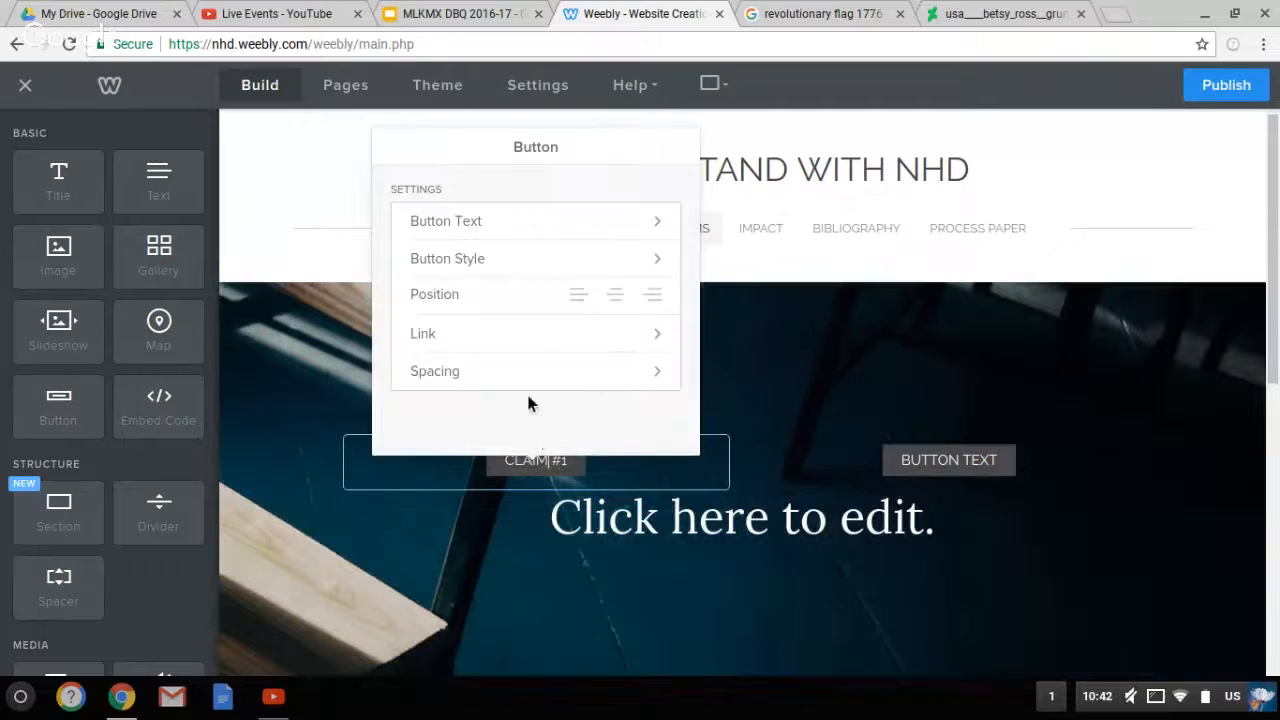
Link the CLAIM #1 button to the site's standard page Claim1
{"action": "left_click", "coordinate": [511, 340]}
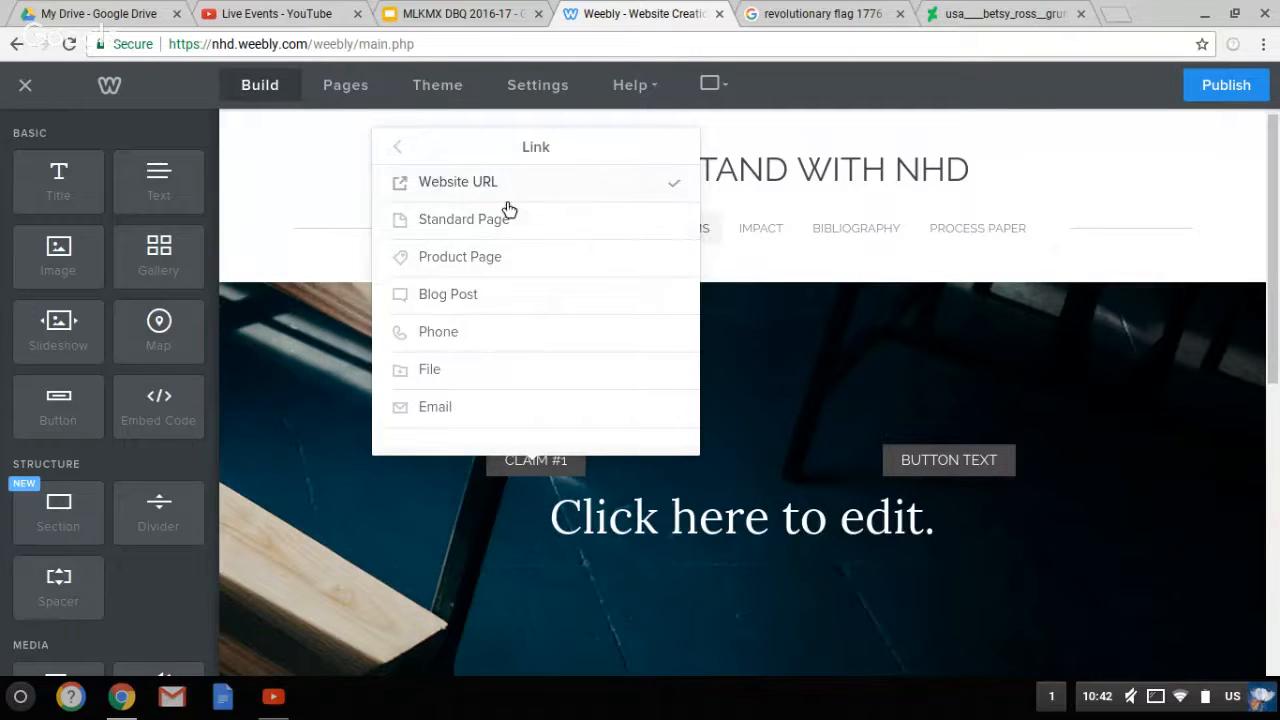
{"action": "left_click", "coordinate": [455, 222]}
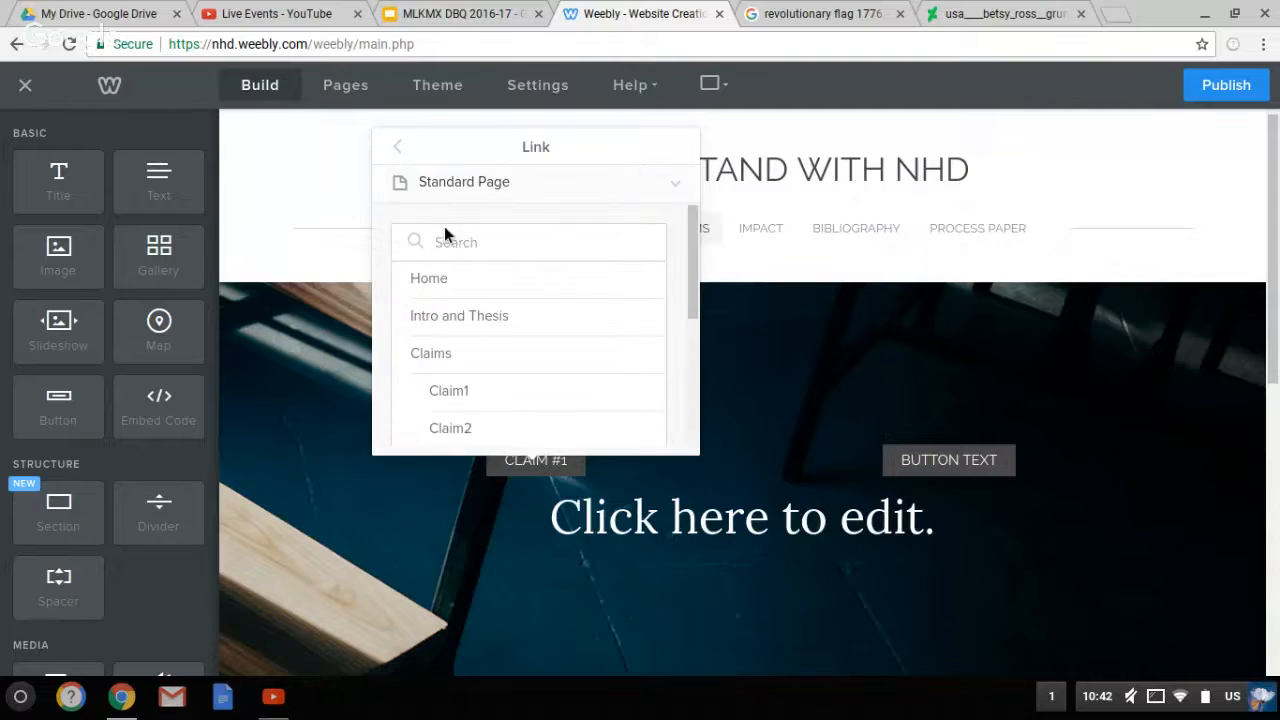
{"action": "left_click", "coordinate": [463, 400]}
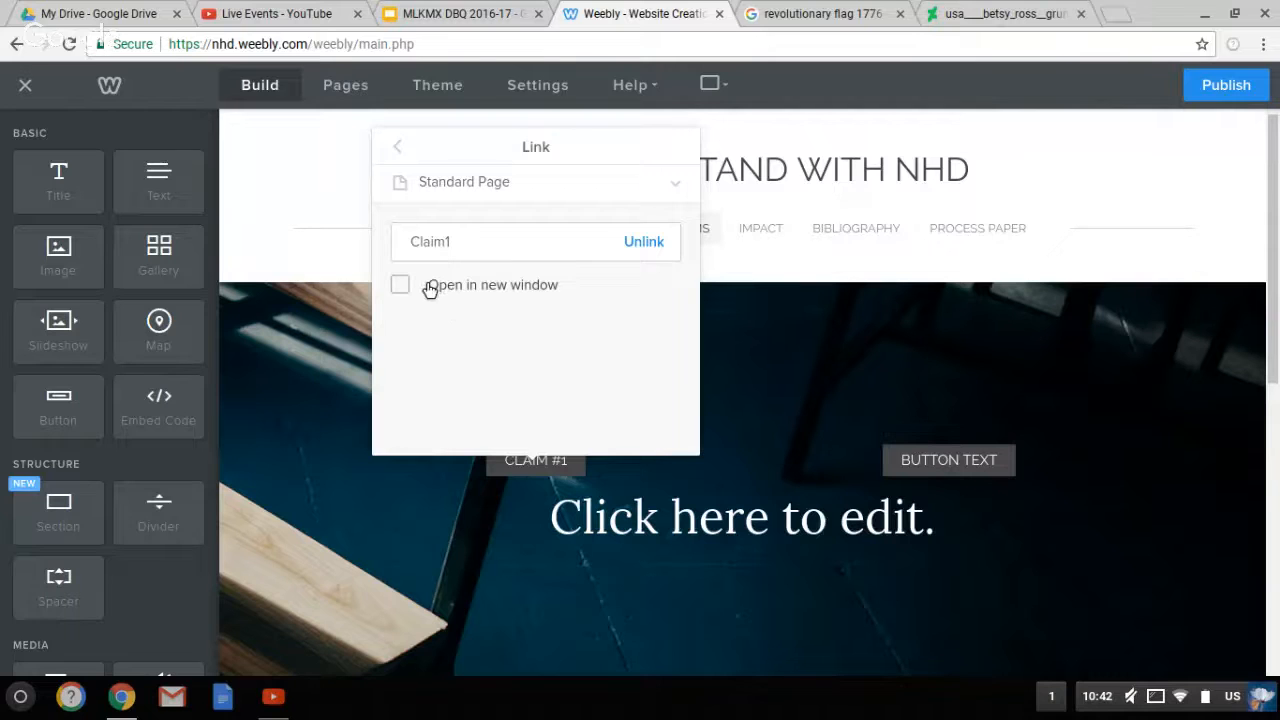
{"action": "left_click", "coordinate": [409, 151]}
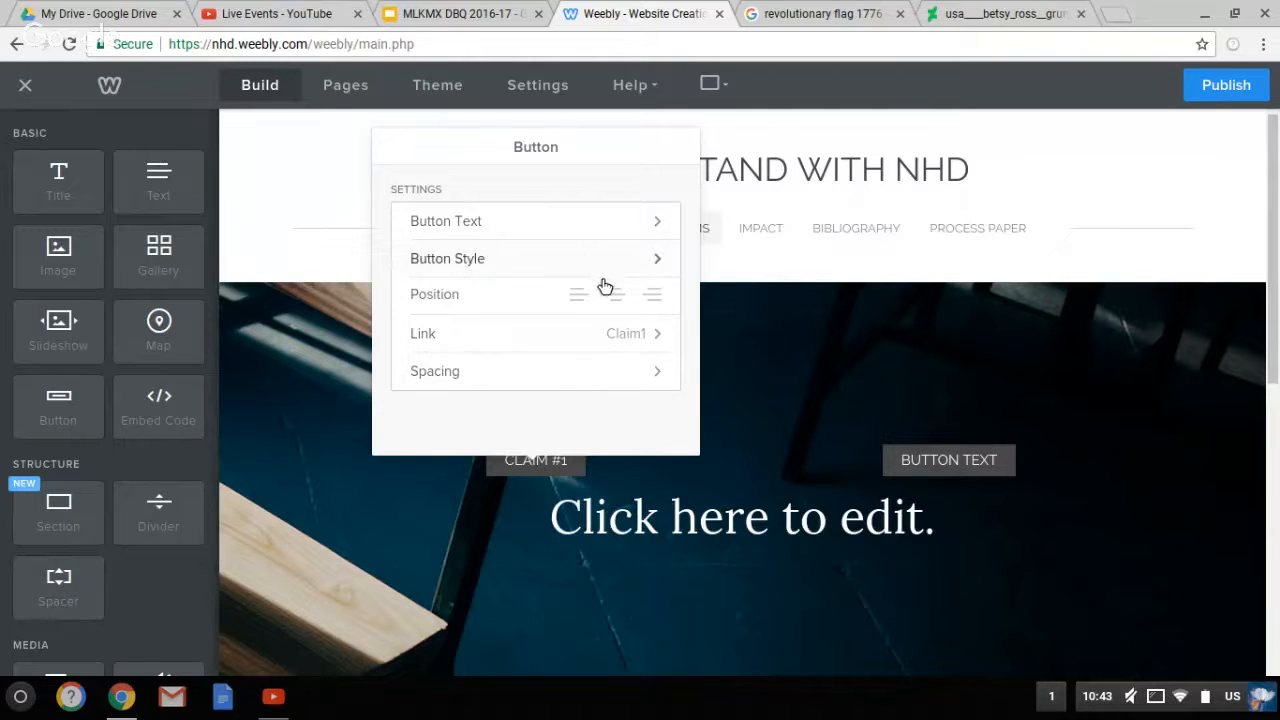
Relabel the right-hand button from BUTTON TEXT to 'CLAIM #2'
{"action": "left_click", "coordinate": [745, 455]}
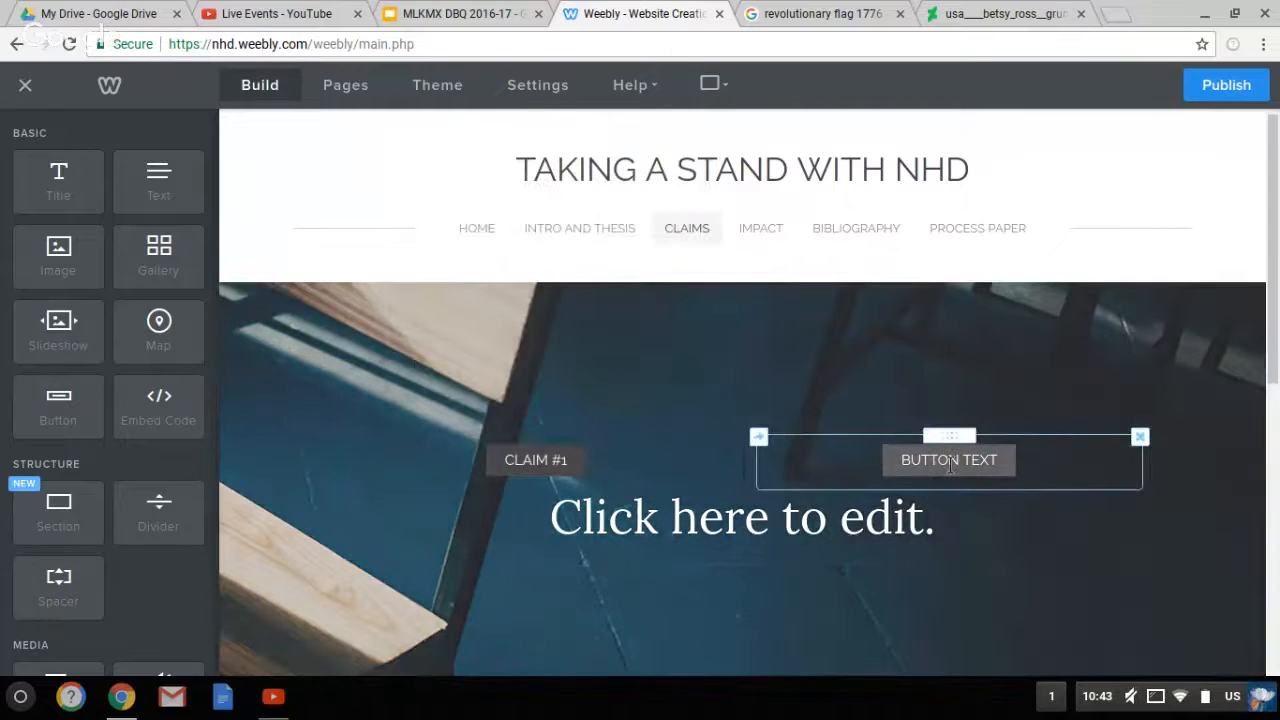
{"action": "left_click", "coordinate": [947, 462]}
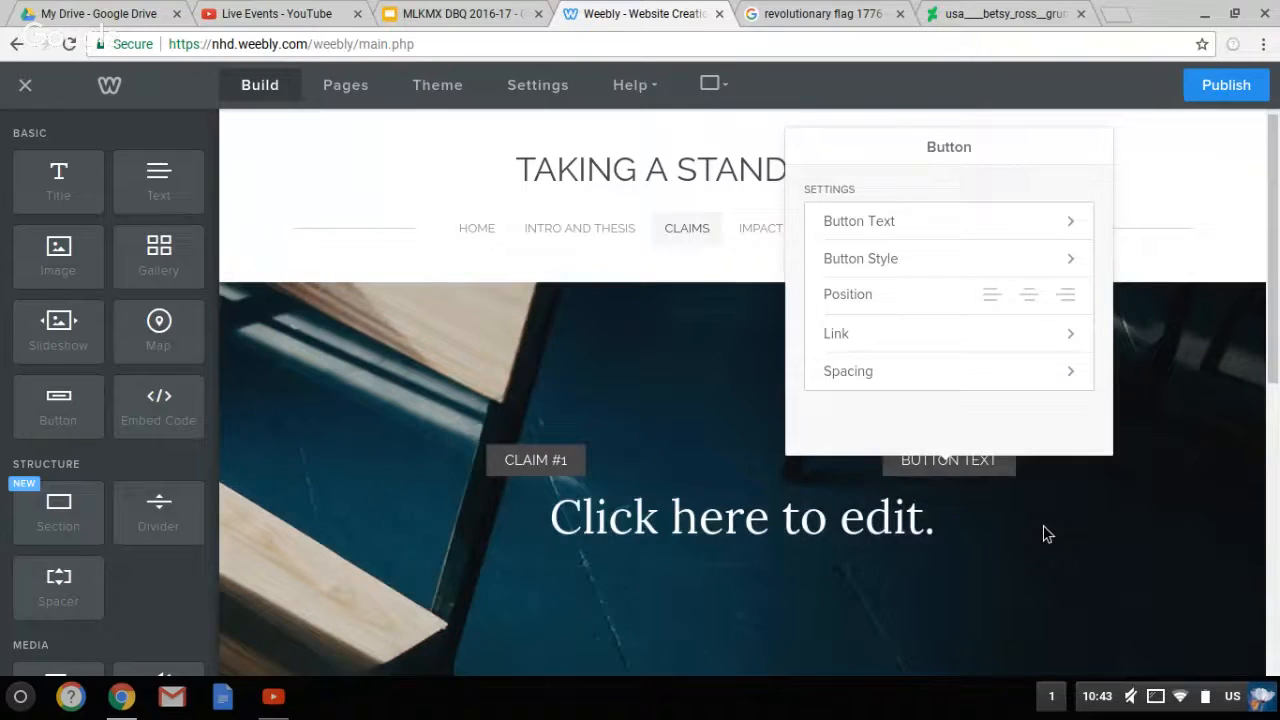
{"action": "left_click", "coordinate": [1043, 525]}
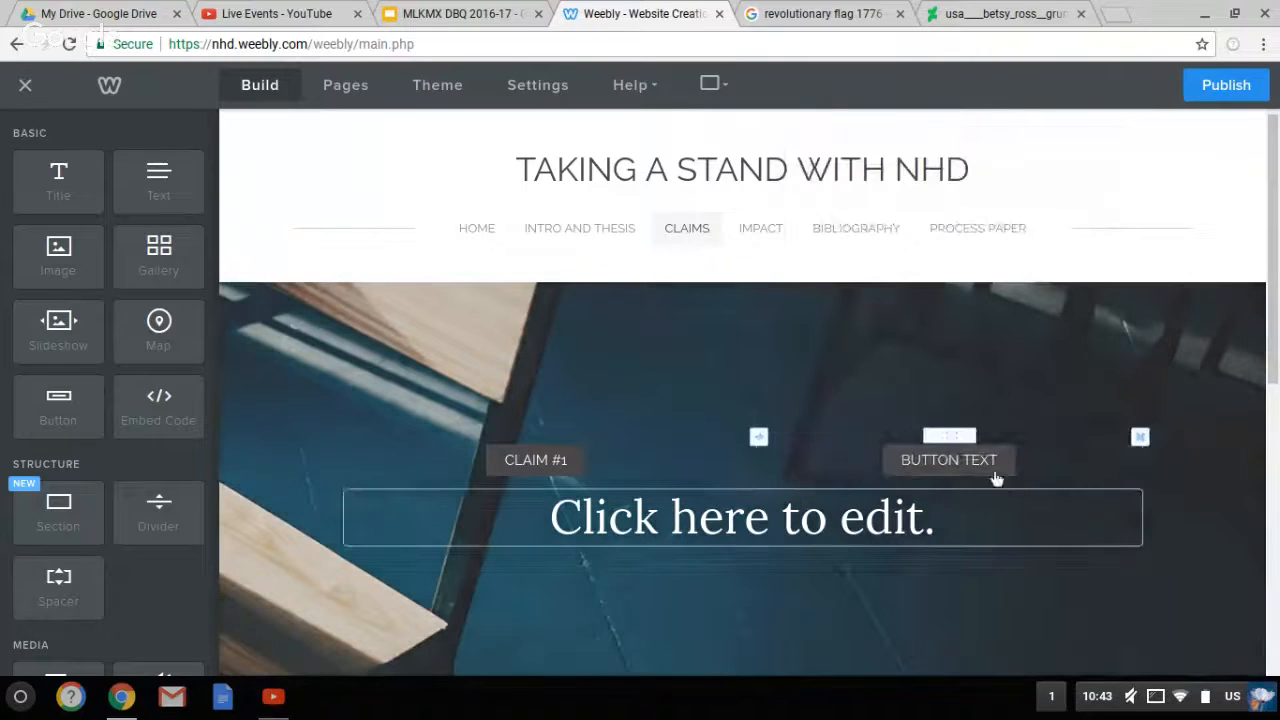
{"action": "left_click", "coordinate": [988, 470]}
{"action": "triple_click", "coordinate": [988, 470]}
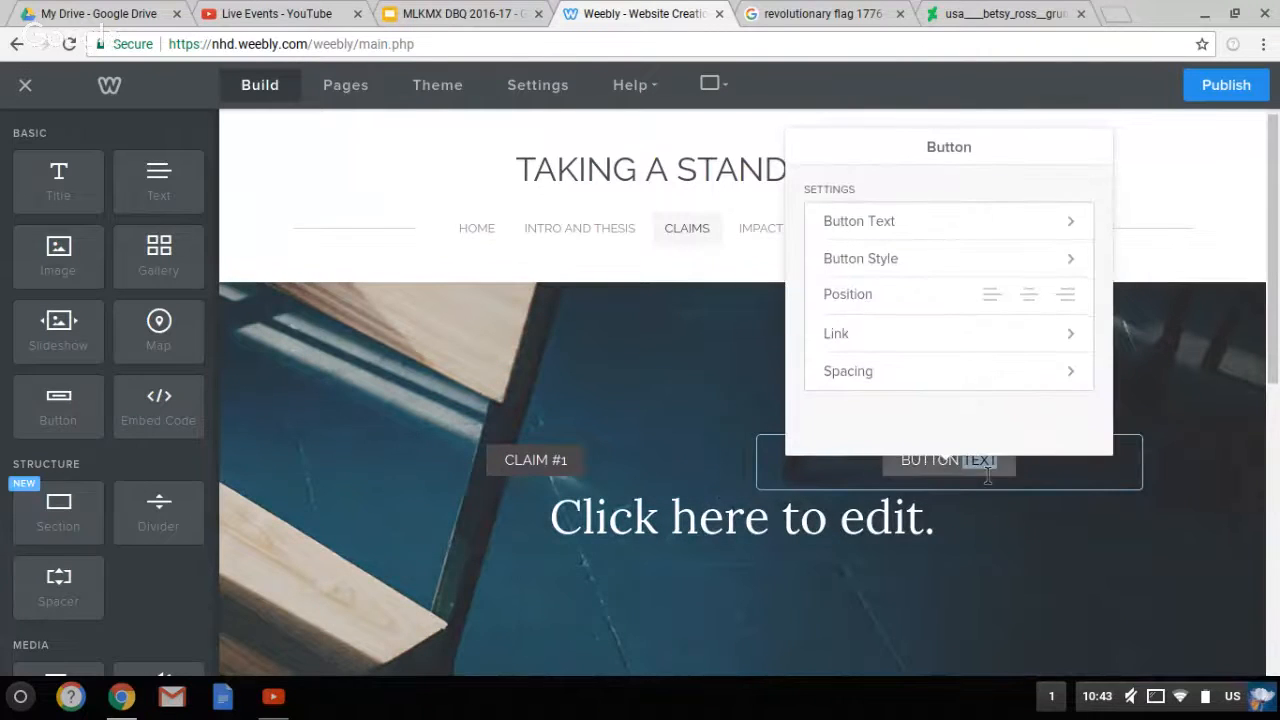
{"action": "key", "text": "BackSpace"}
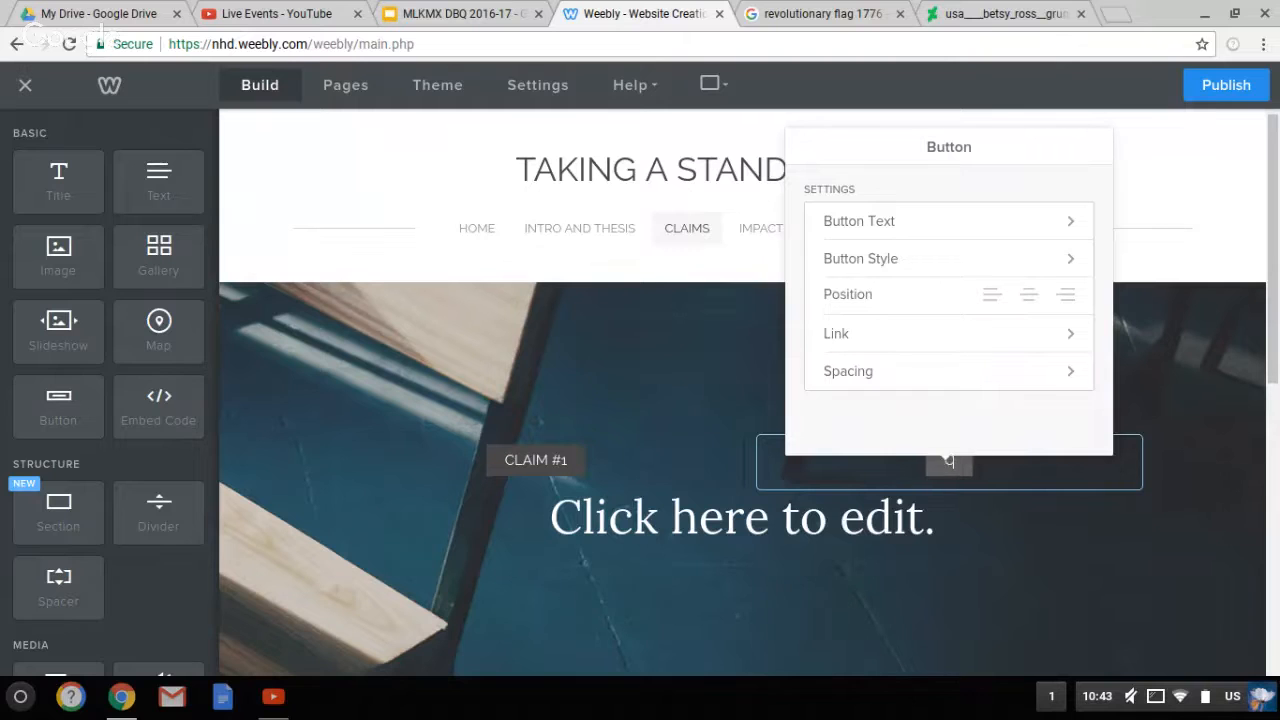
{"action": "type", "text": "CLAIM #2"}
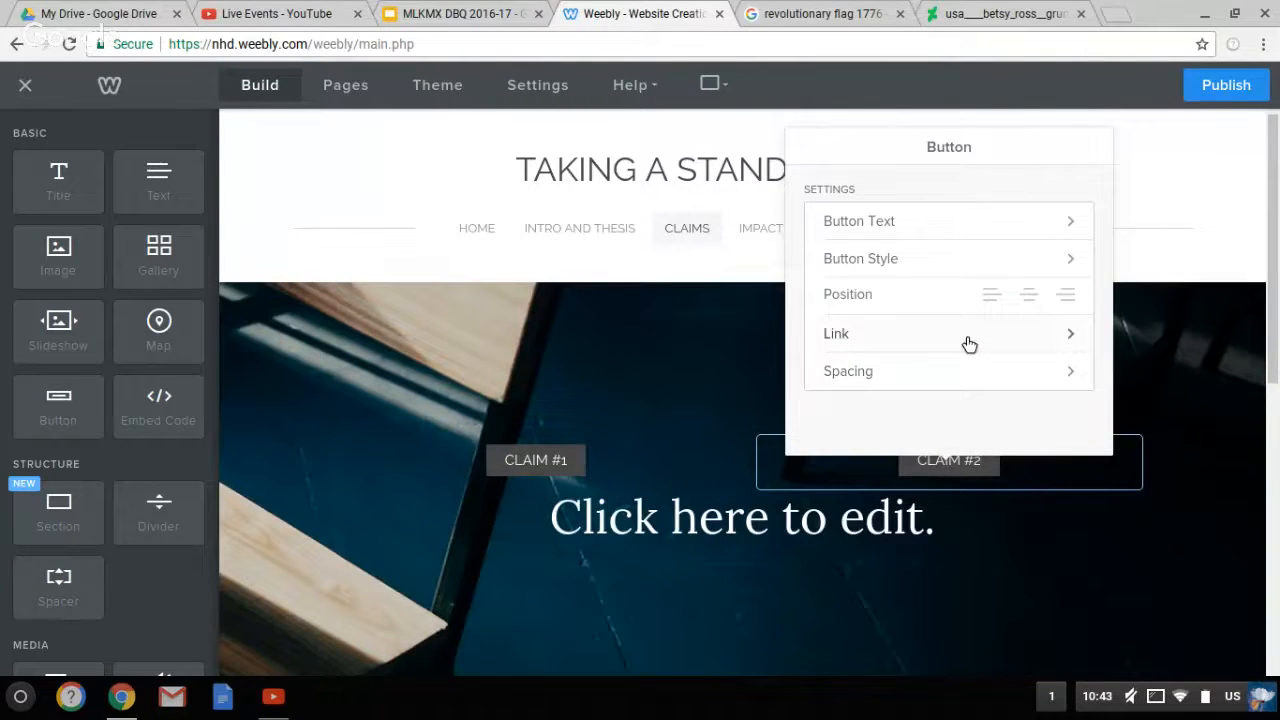
Link the CLAIM #2 button to the standard page Claim2 and close its settings
{"action": "left_click", "coordinate": [966, 345]}
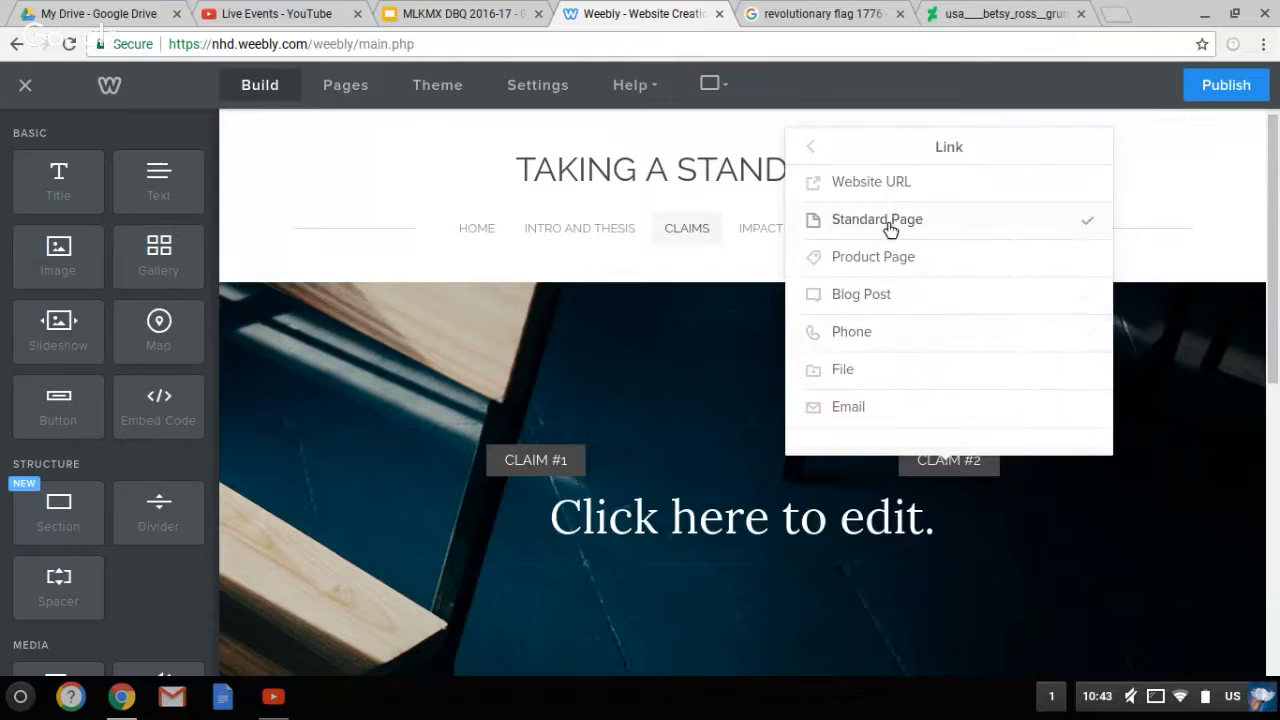
{"action": "left_click", "coordinate": [1010, 229]}
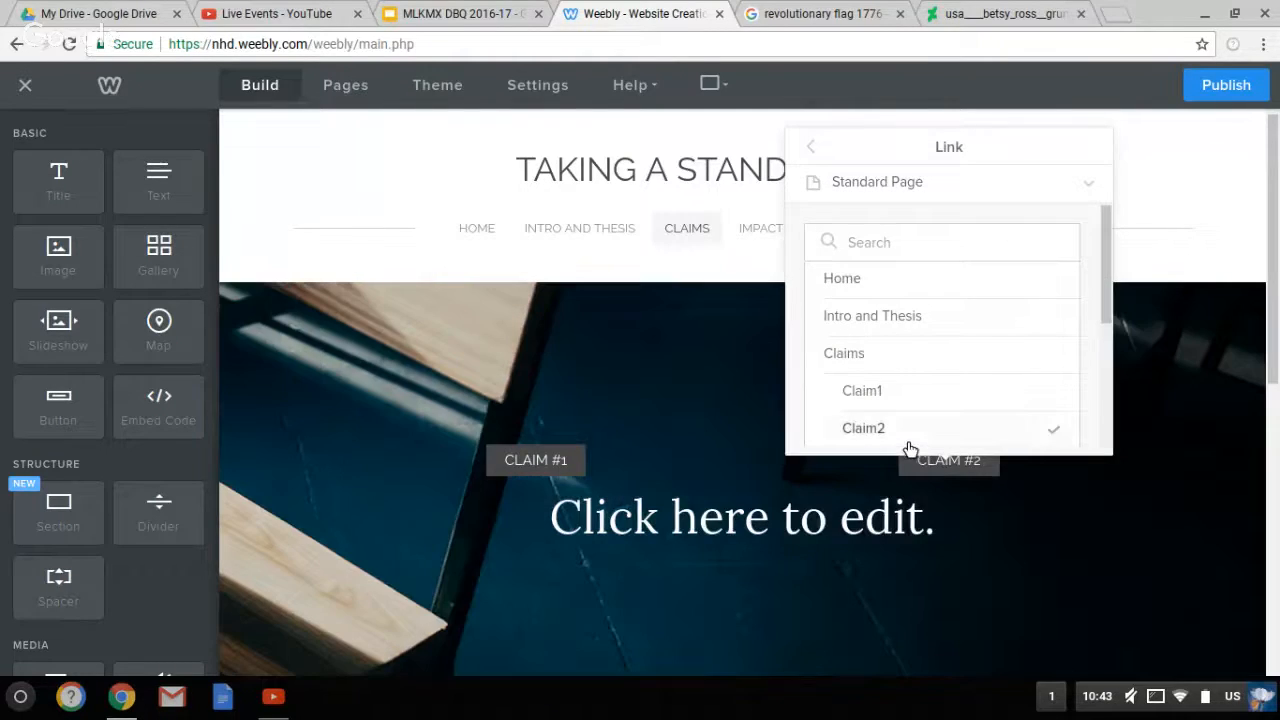
{"action": "left_click", "coordinate": [907, 442]}
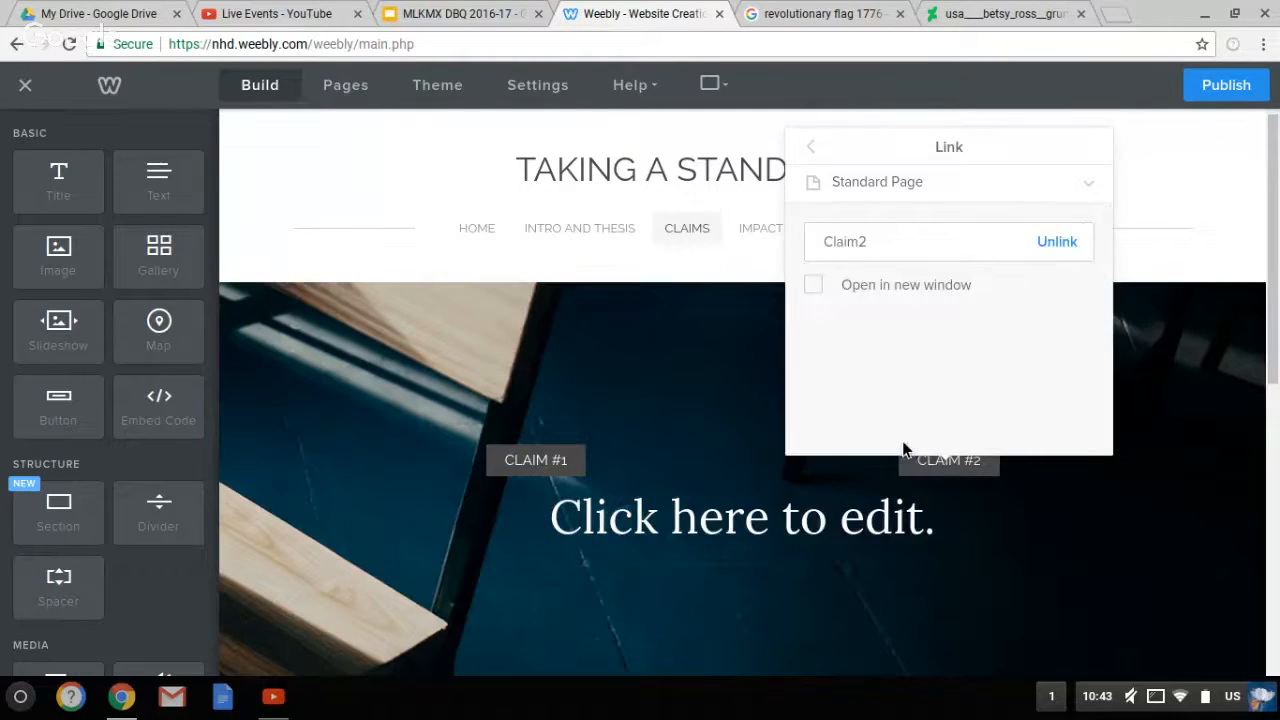
{"action": "left_click", "coordinate": [812, 148]}
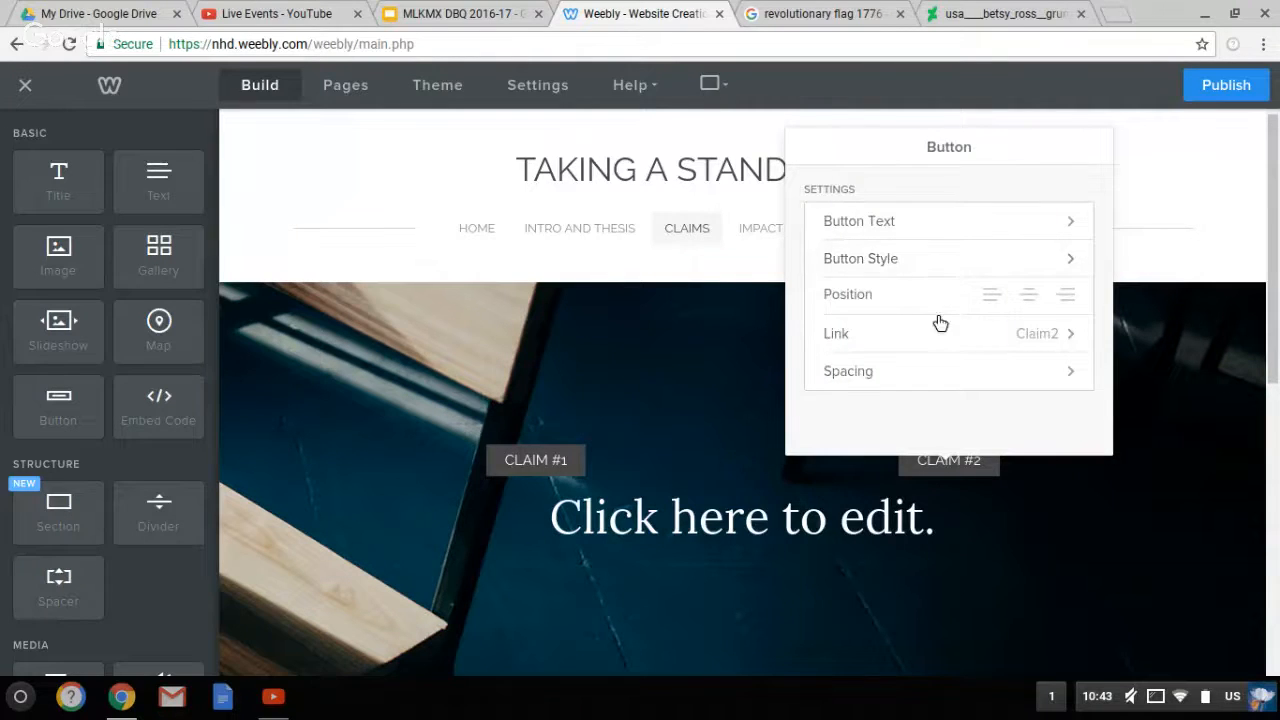
{"action": "left_click", "coordinate": [1154, 466]}
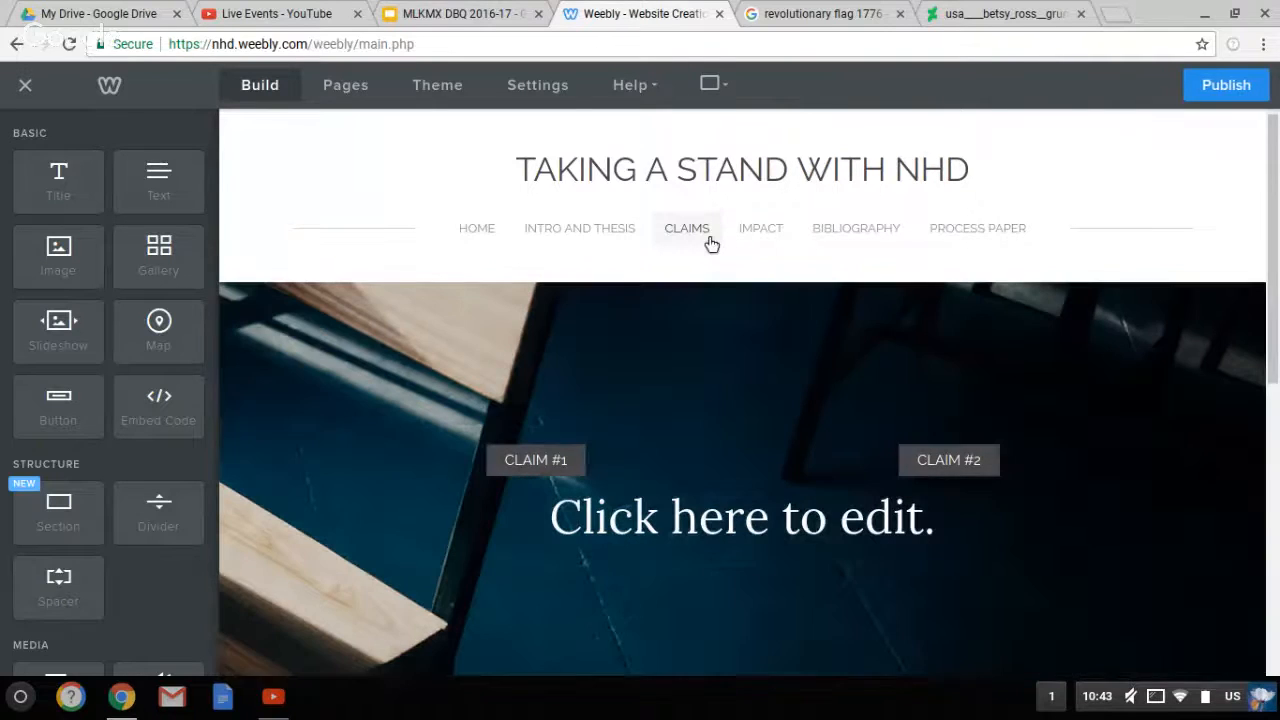
Open the Claim2 page in the editor
{"action": "mouse_move", "coordinate": [713, 245]}
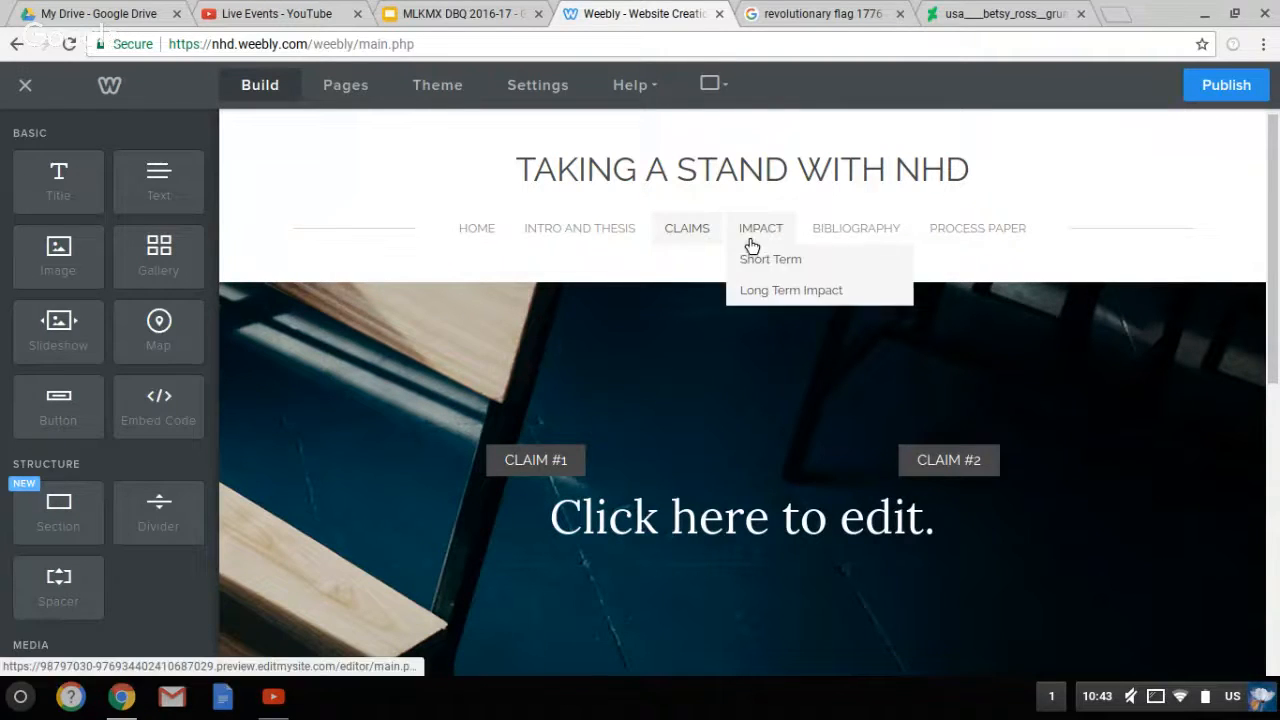
{"action": "mouse_move", "coordinate": [714, 246]}
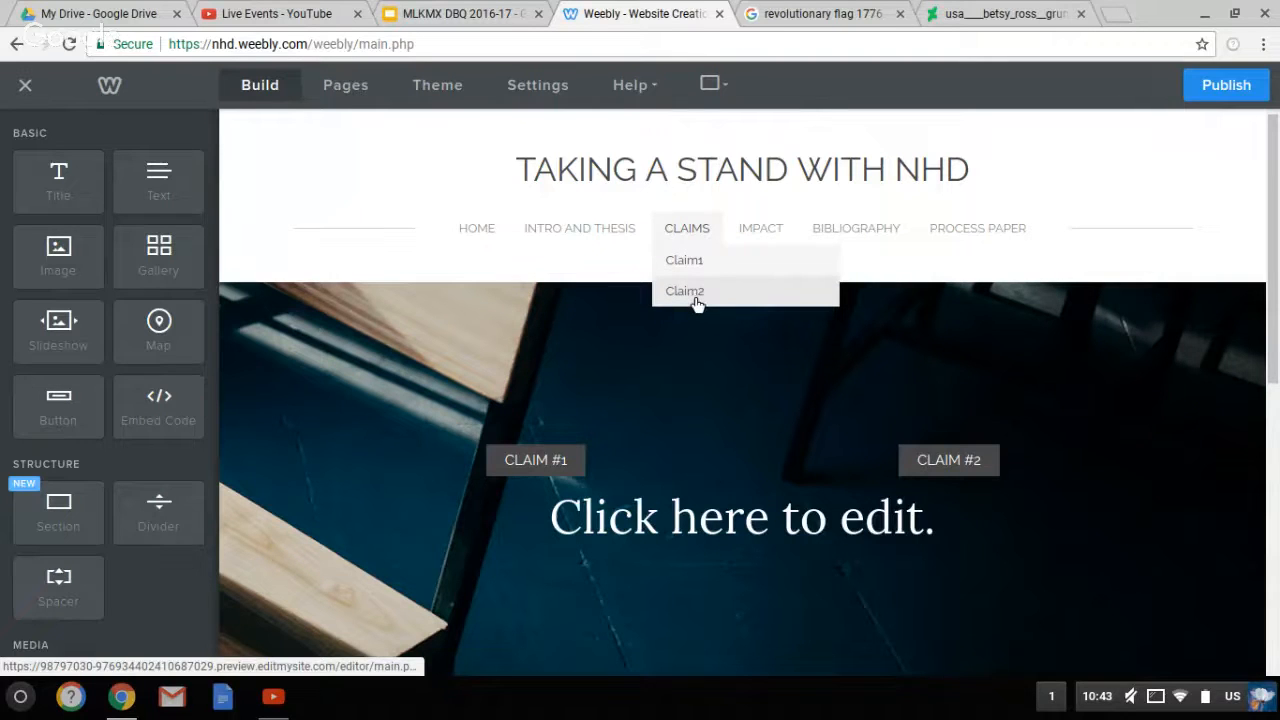
{"action": "left_click", "coordinate": [696, 298]}
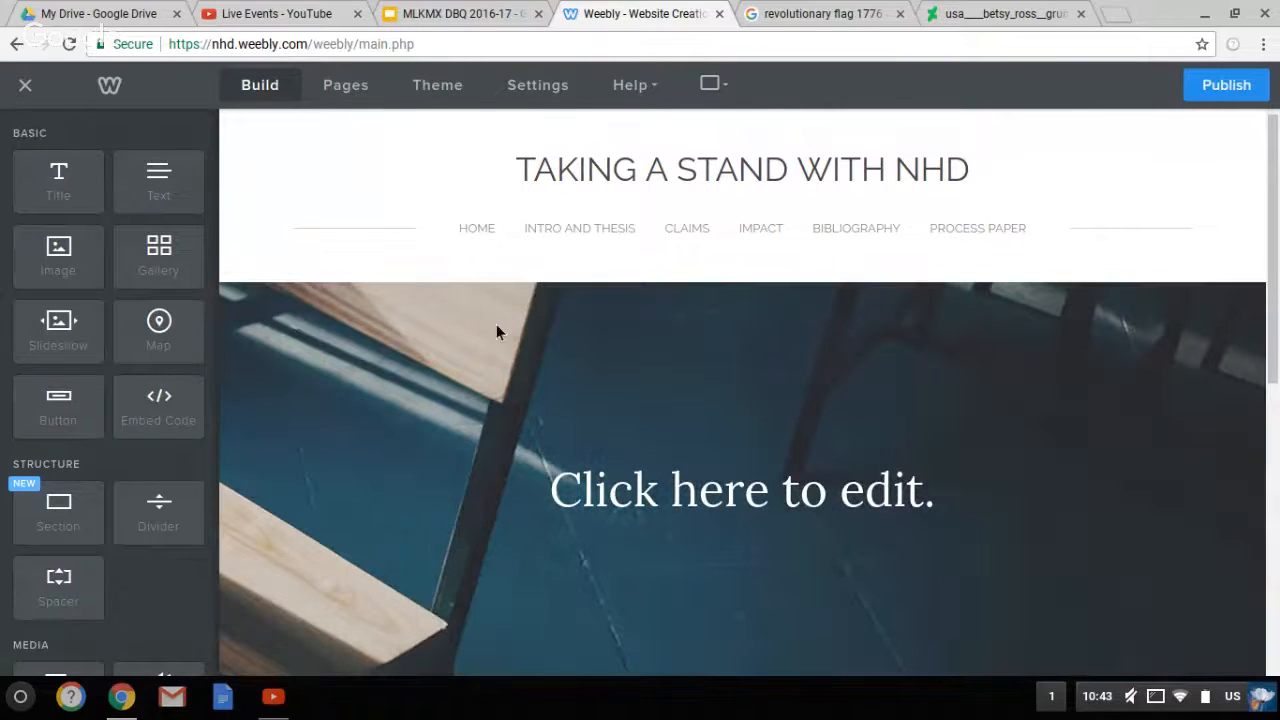
Title the banner 'Claim #2:' and drag two buttons beneath the heading
{"action": "left_click", "coordinate": [624, 492]}
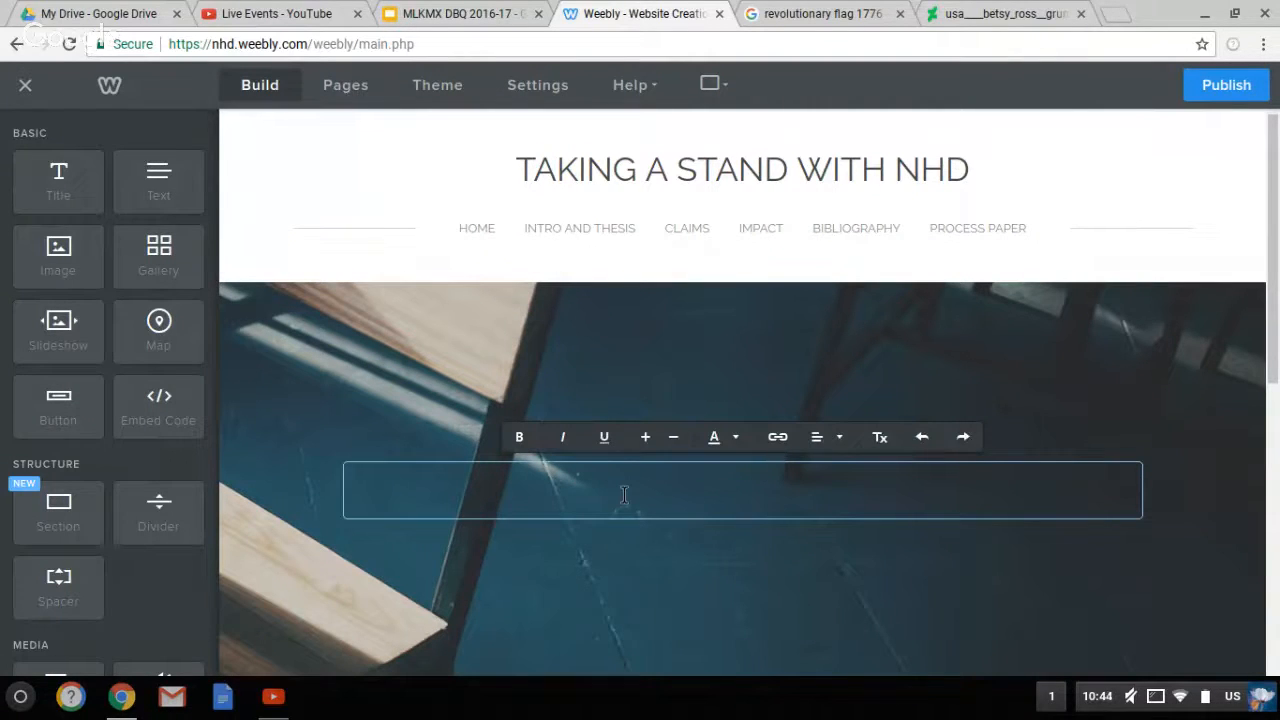
{"action": "type", "text": "Claim #2"}
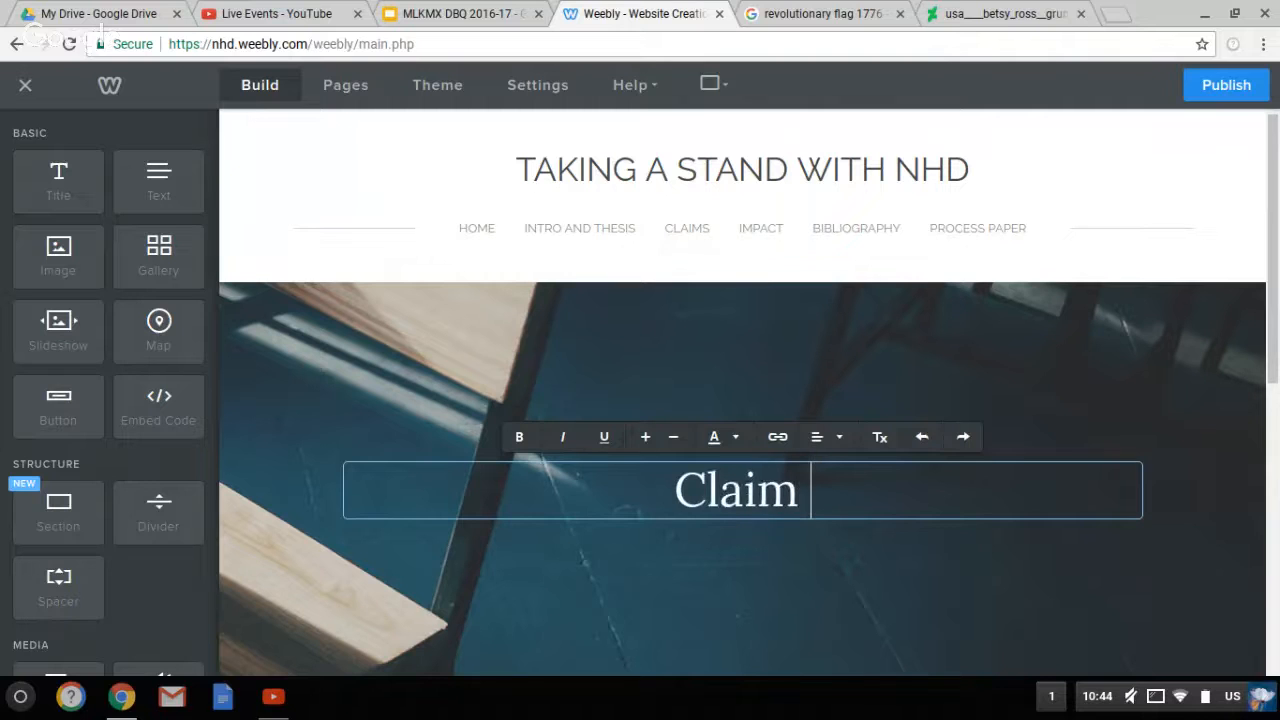
{"action": "type", "text": ":"}
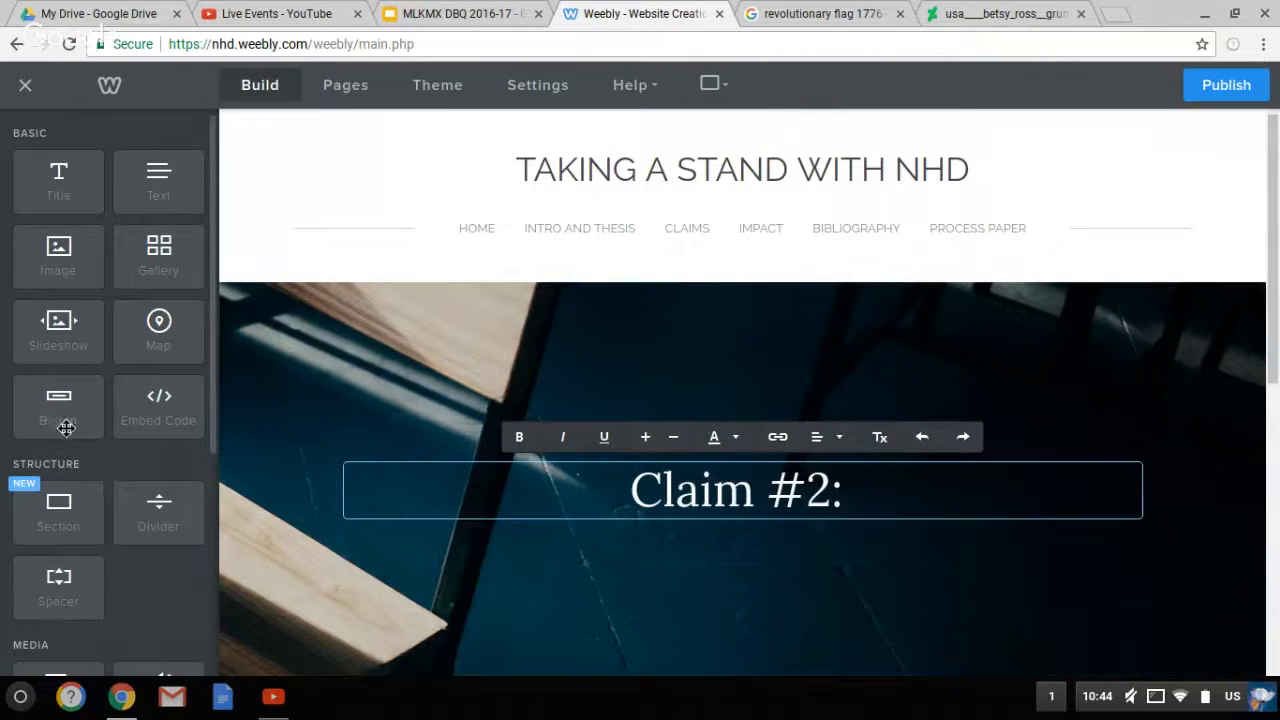
{"action": "left_click_drag", "start_coordinate": [65, 428], "coordinate": [366, 628]}
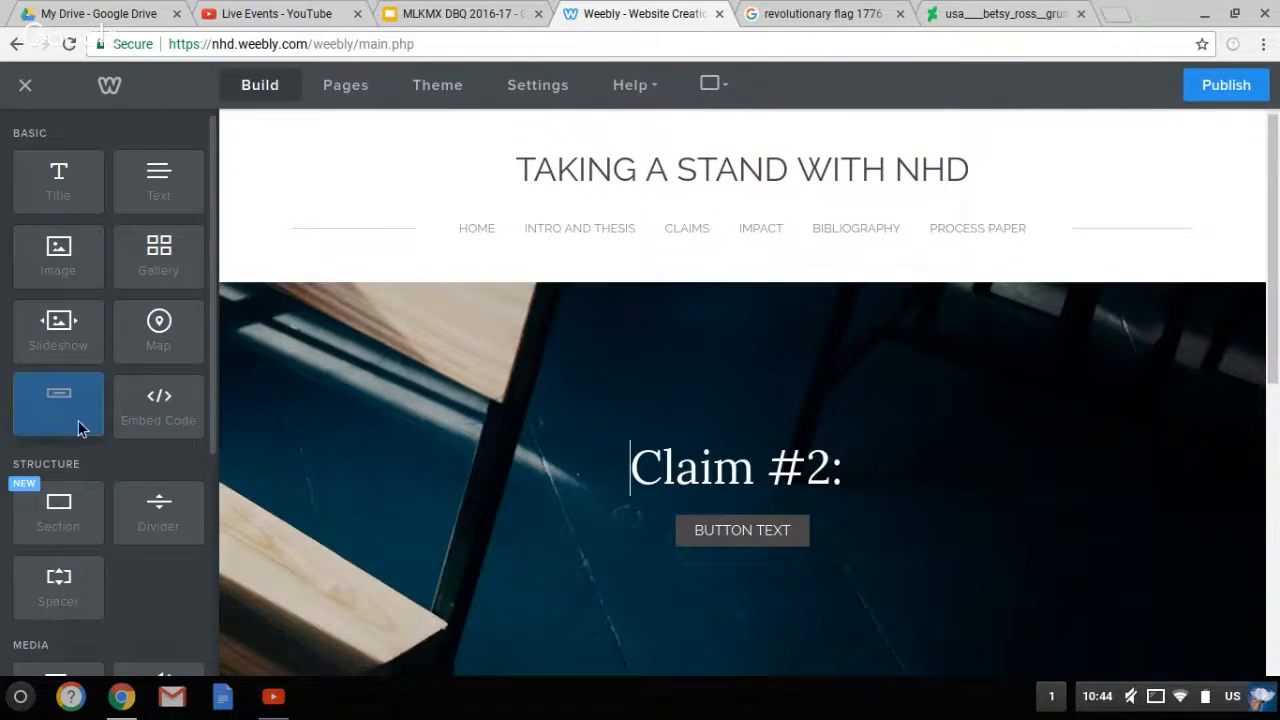
{"action": "left_click_drag", "start_coordinate": [80, 428], "coordinate": [503, 557]}
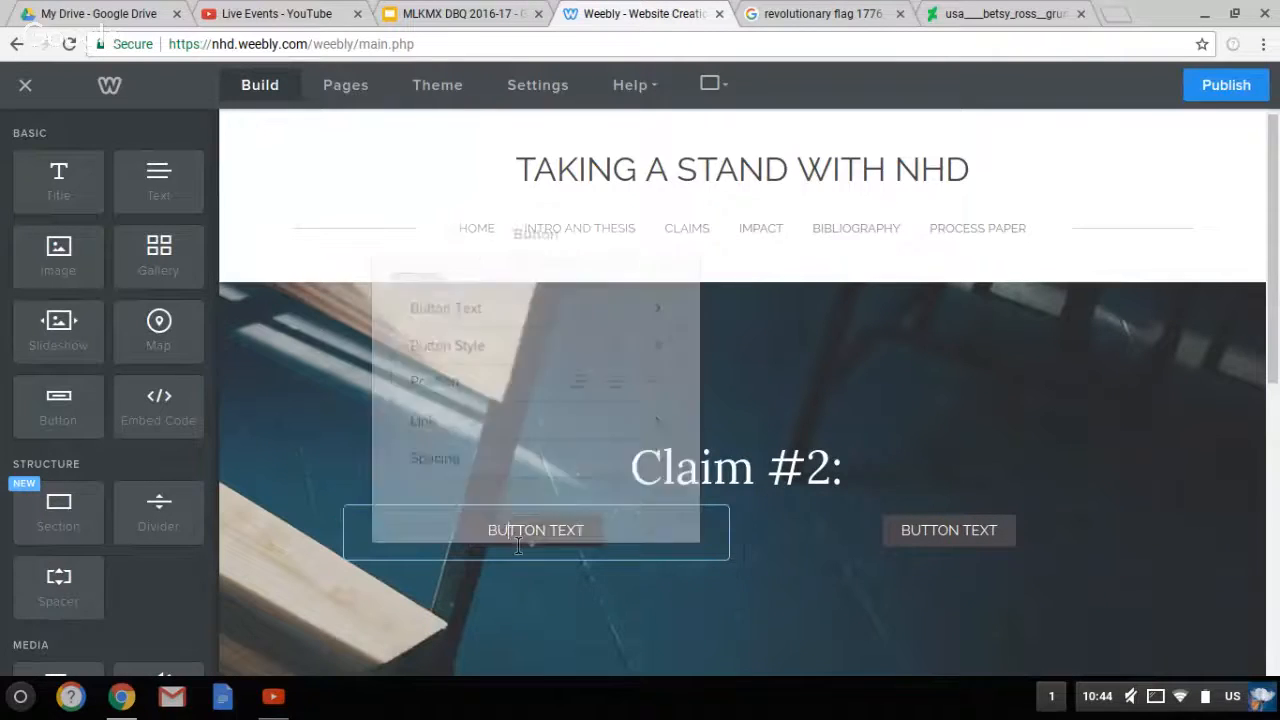
Relabel the first banner button 'CLAIM #1' and link it to the Claim1 page
{"action": "left_click", "coordinate": [518, 545]}
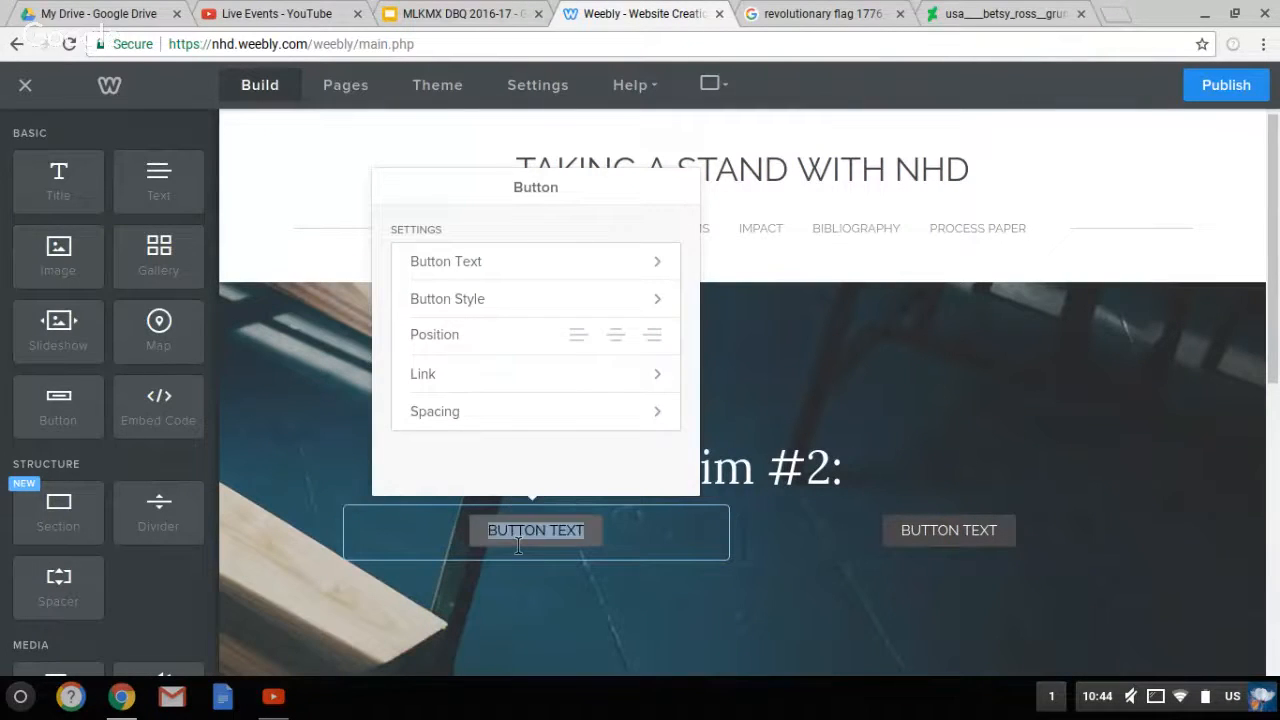
{"action": "key", "text": "BackSpace"}
{"action": "type", "text": "CLAIM"}
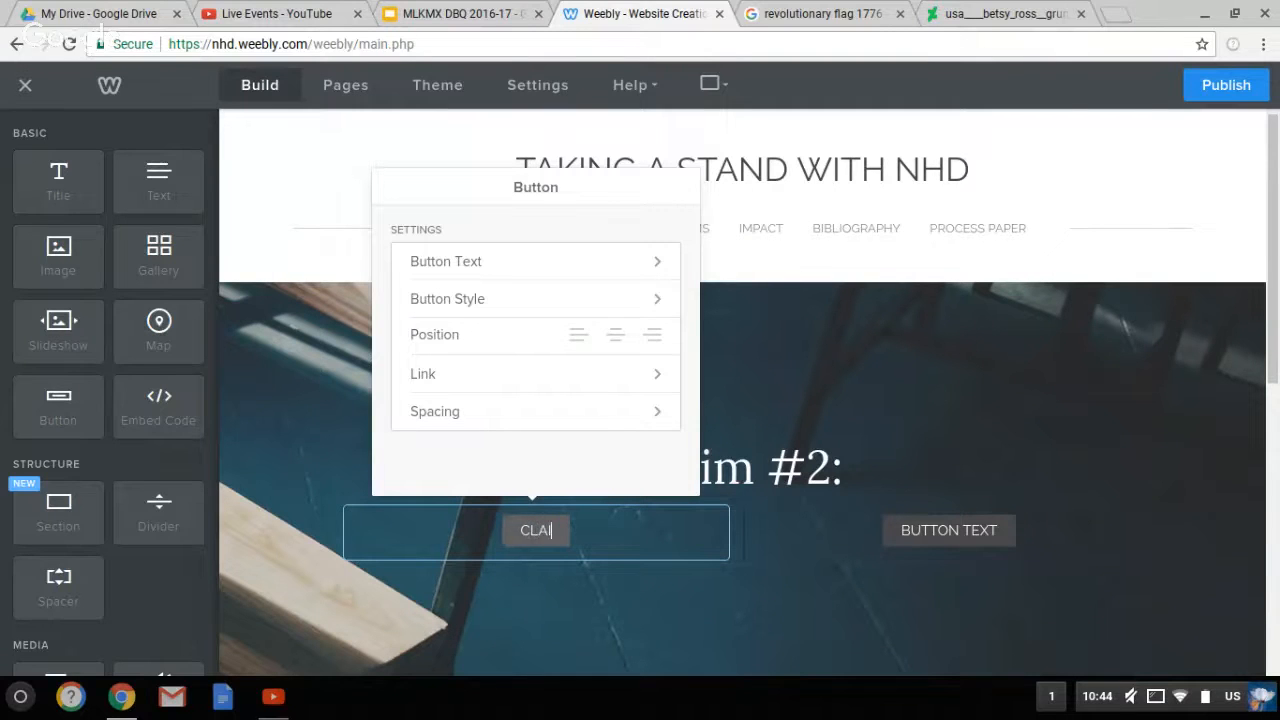
{"action": "type", "text": " #1"}
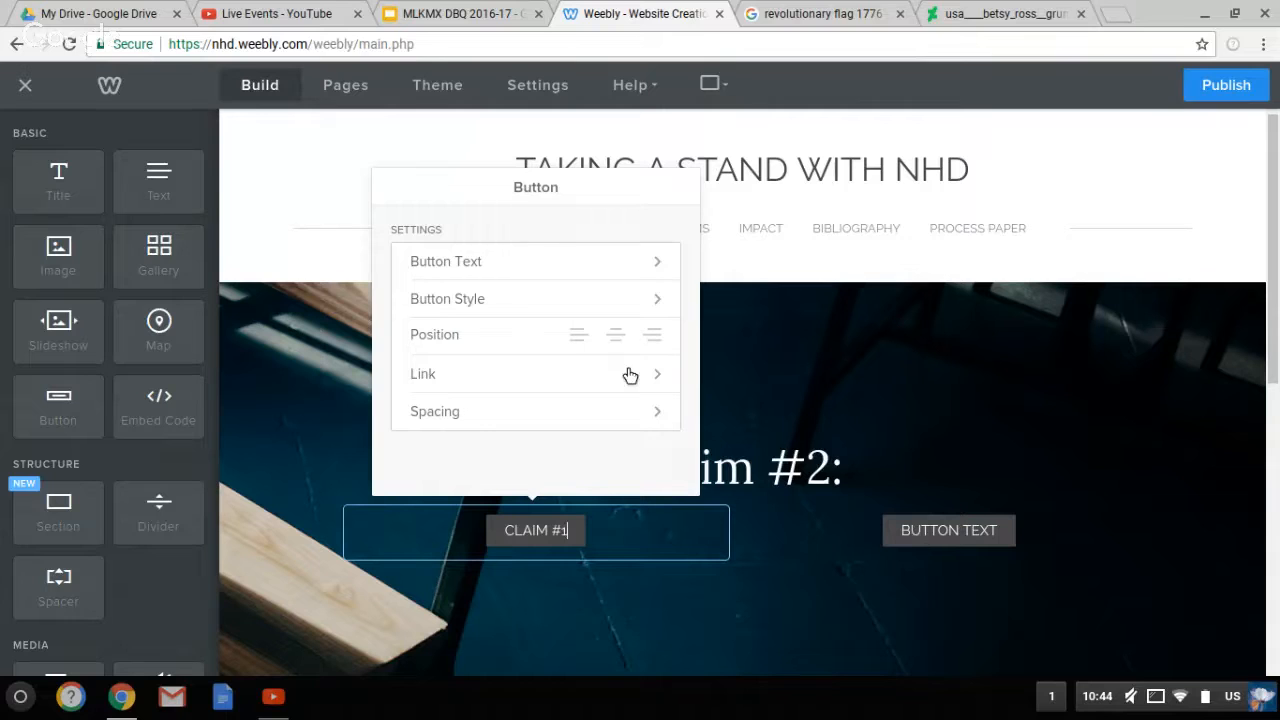
{"action": "left_click", "coordinate": [663, 380]}
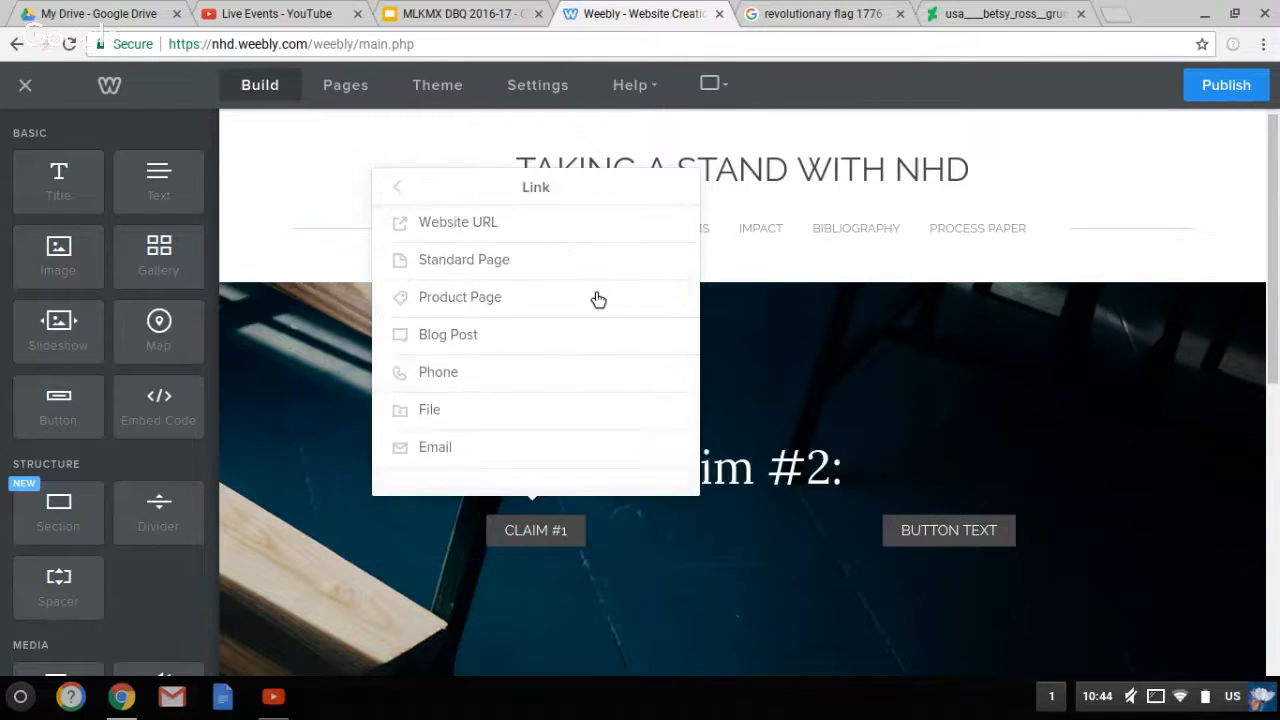
{"action": "left_click", "coordinate": [530, 263]}
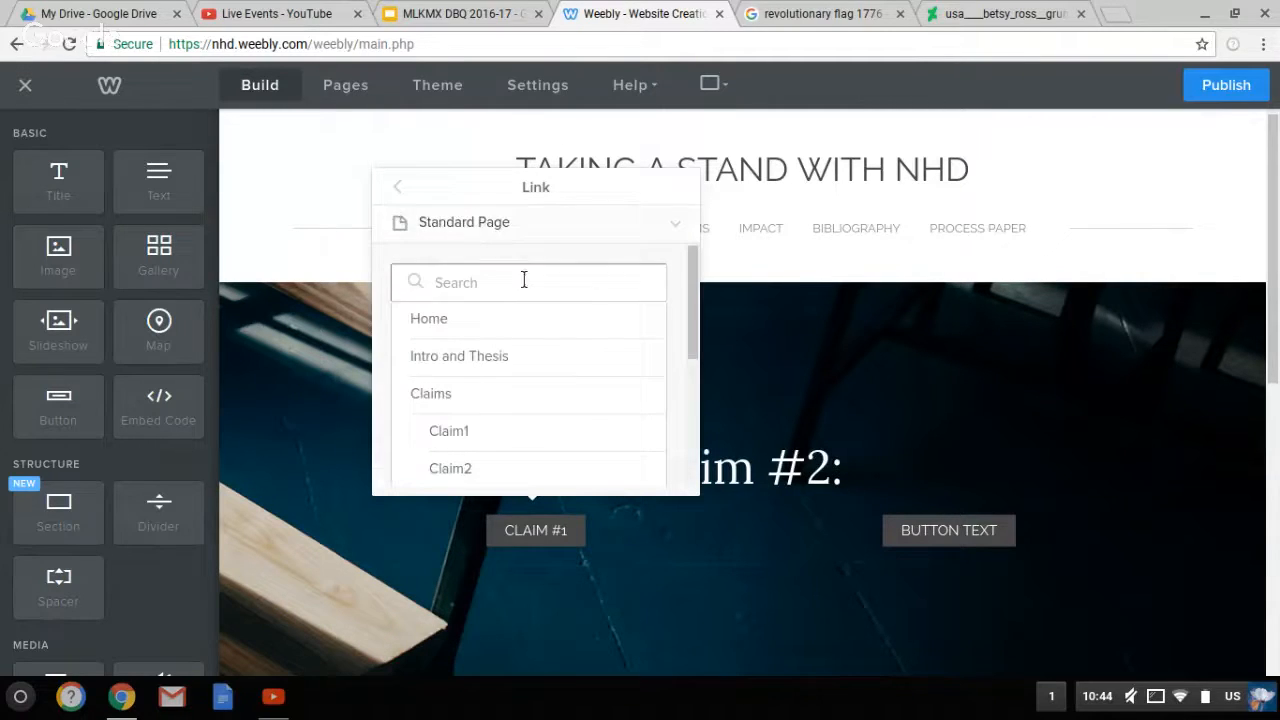
{"action": "left_click", "coordinate": [489, 444]}
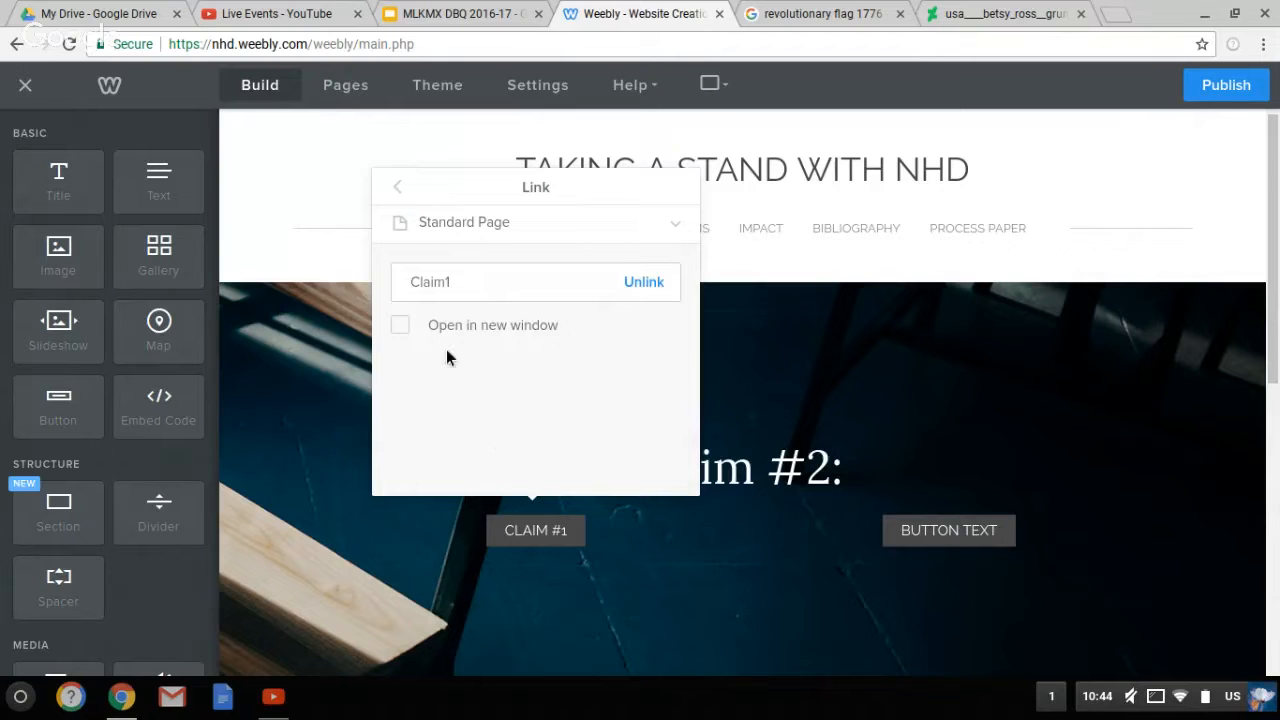
{"action": "left_click", "coordinate": [398, 187]}
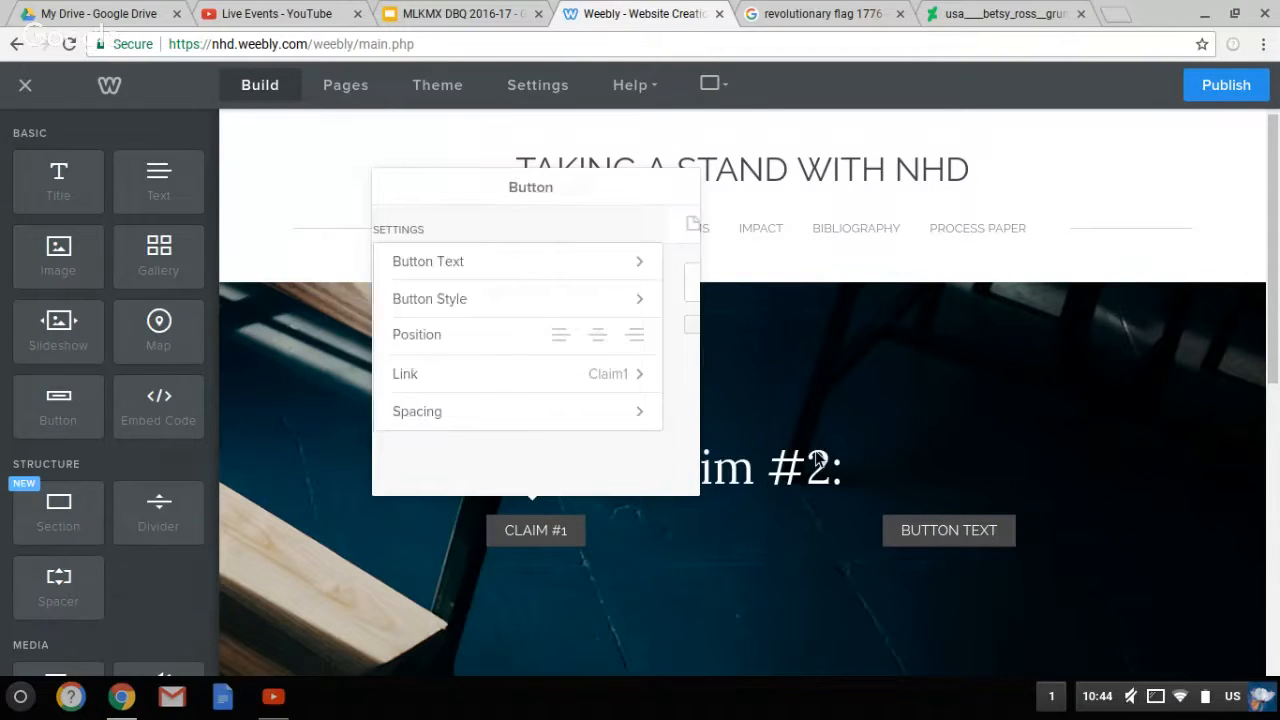
{"action": "left_click", "coordinate": [945, 535]}
Relabel the second banner button 'IMPACT' and link it to the Impact page
{"action": "left_click", "coordinate": [947, 533]}
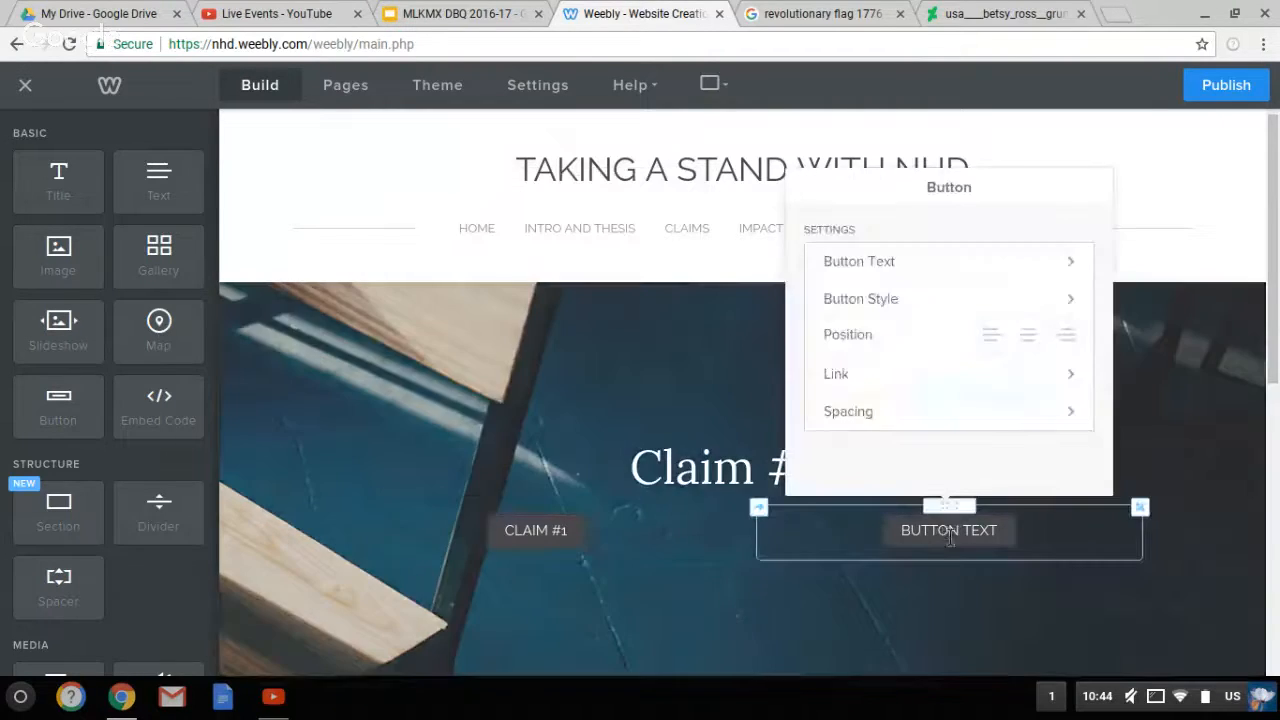
{"action": "left_click", "coordinate": [950, 538]}
{"action": "type", "text": "IMPACT"}
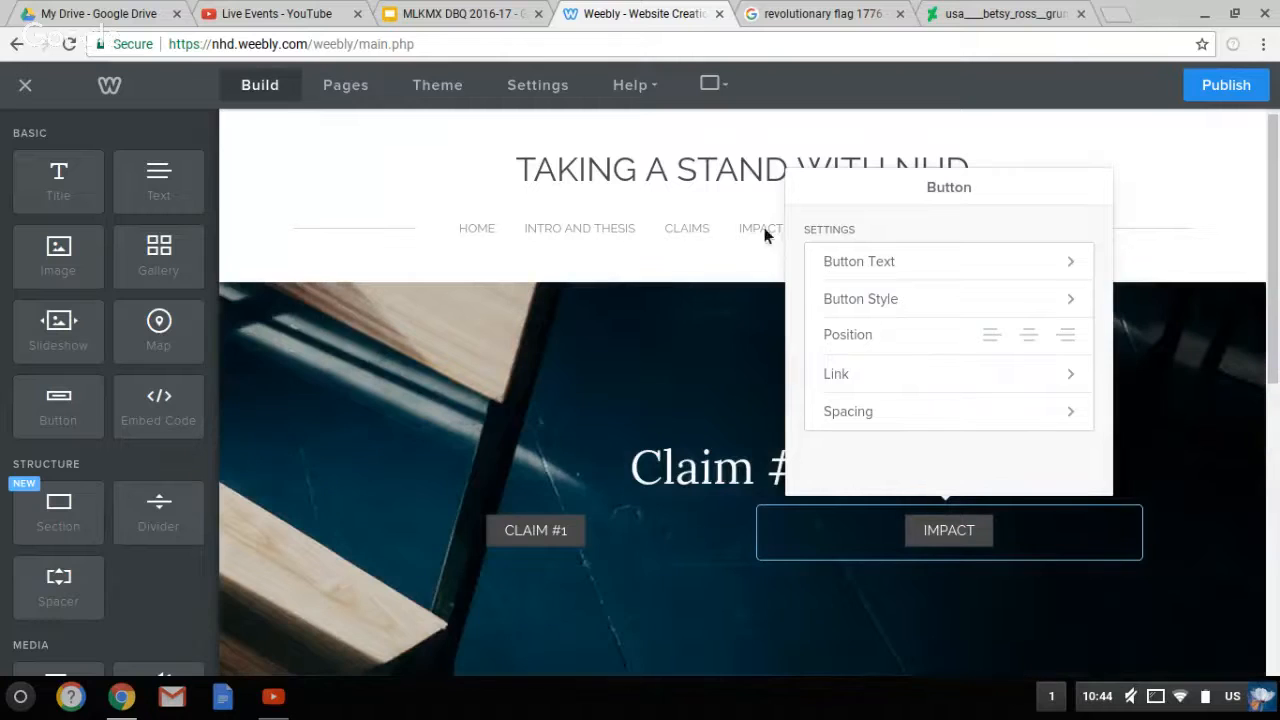
{"action": "left_click", "coordinate": [1074, 384]}
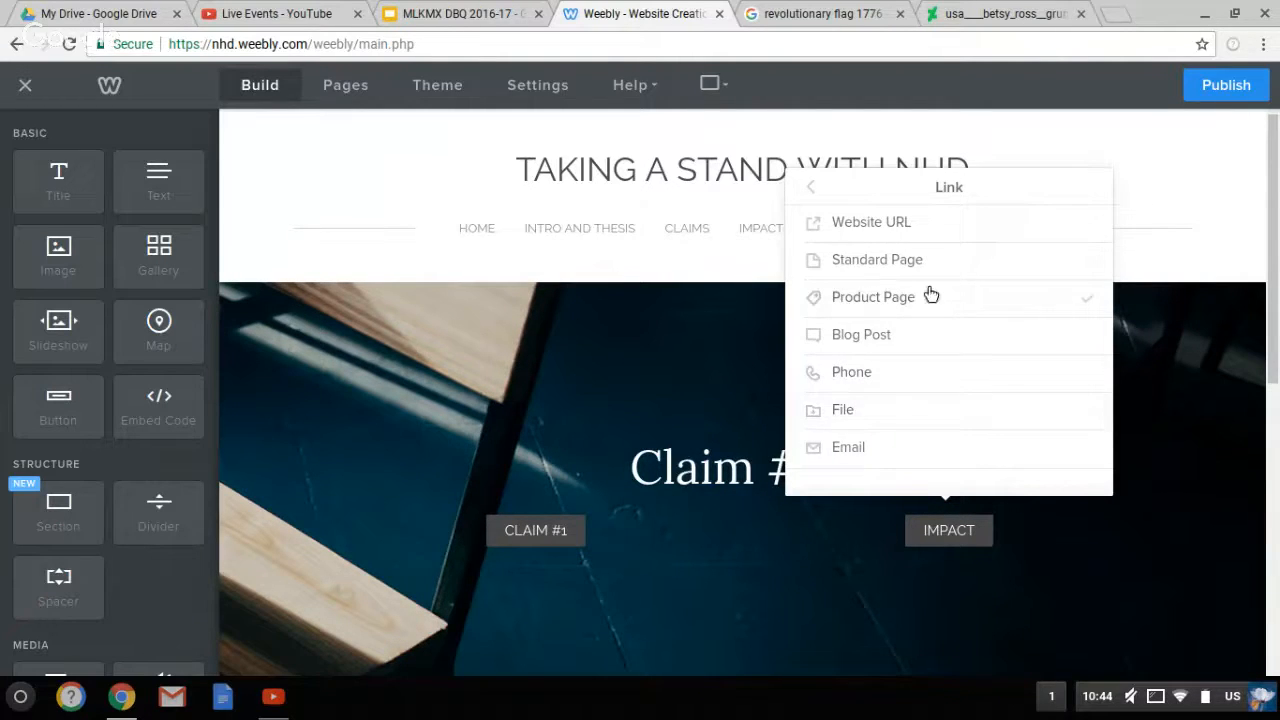
{"action": "left_click", "coordinate": [912, 264]}
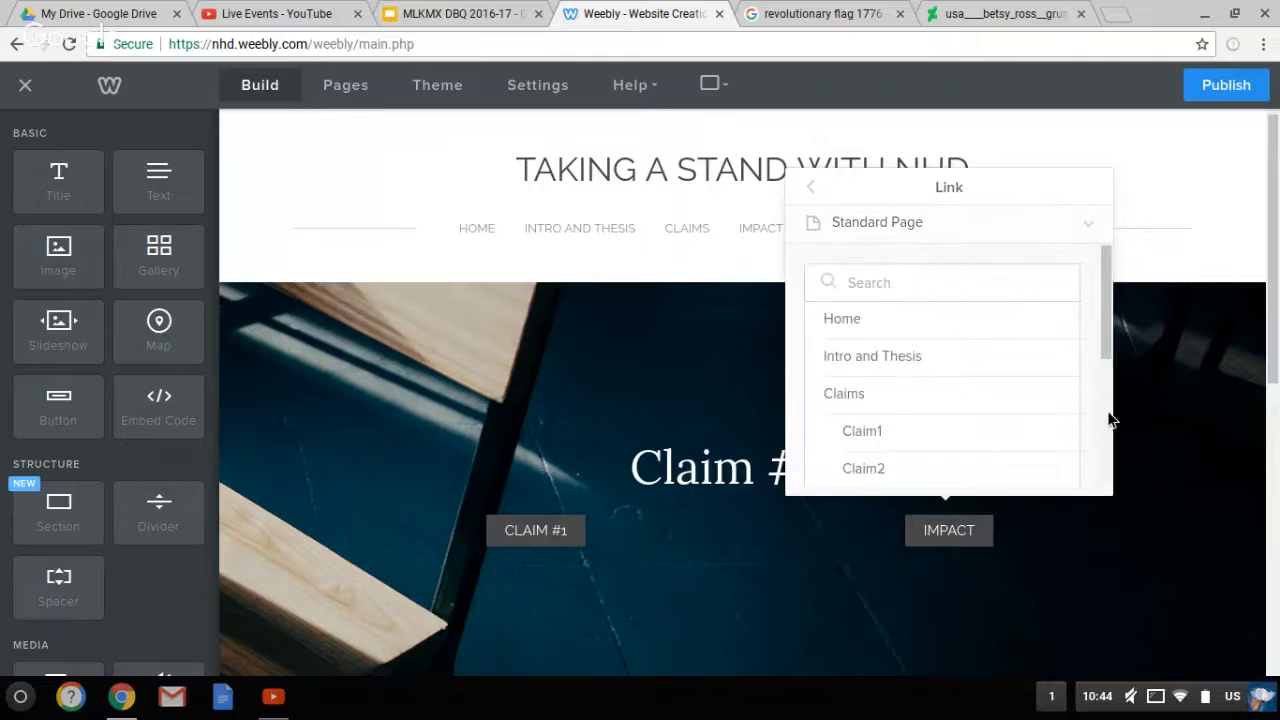
{"action": "scroll", "coordinate": [1108, 420], "scroll_direction": "down", "scroll_amount": 3}
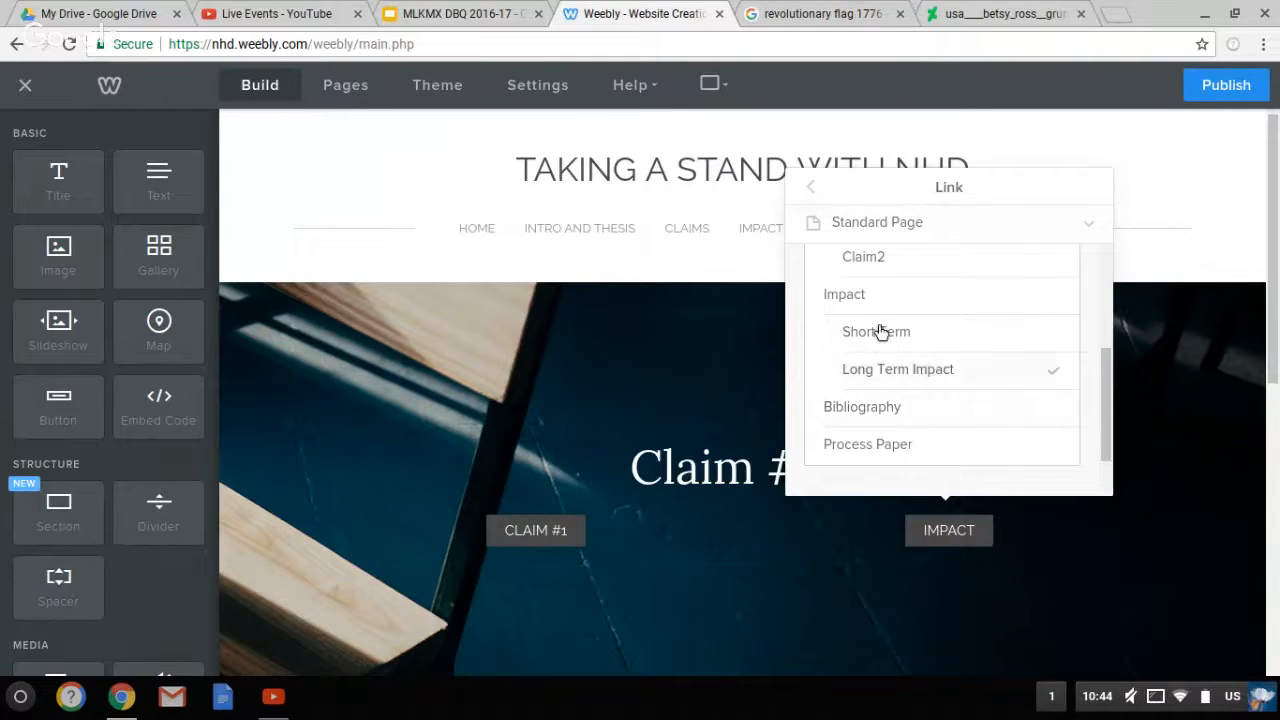
{"action": "left_click", "coordinate": [850, 294]}
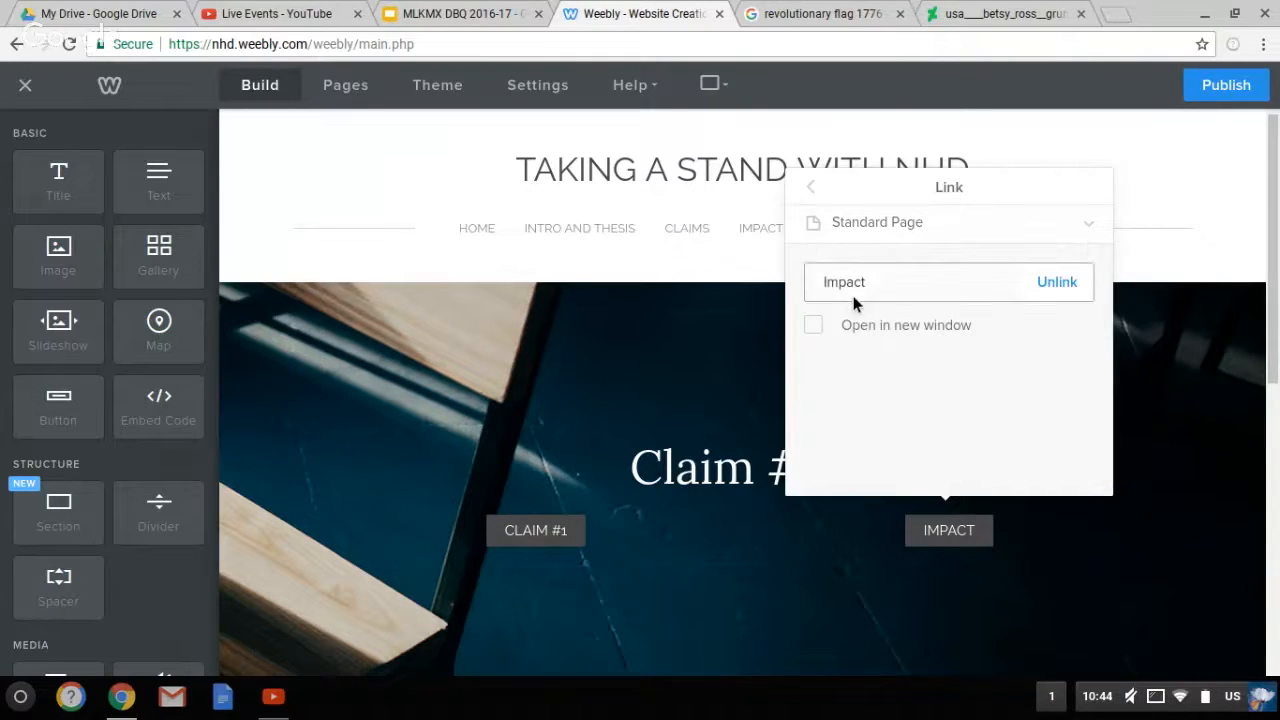
{"action": "left_click", "coordinate": [812, 190]}
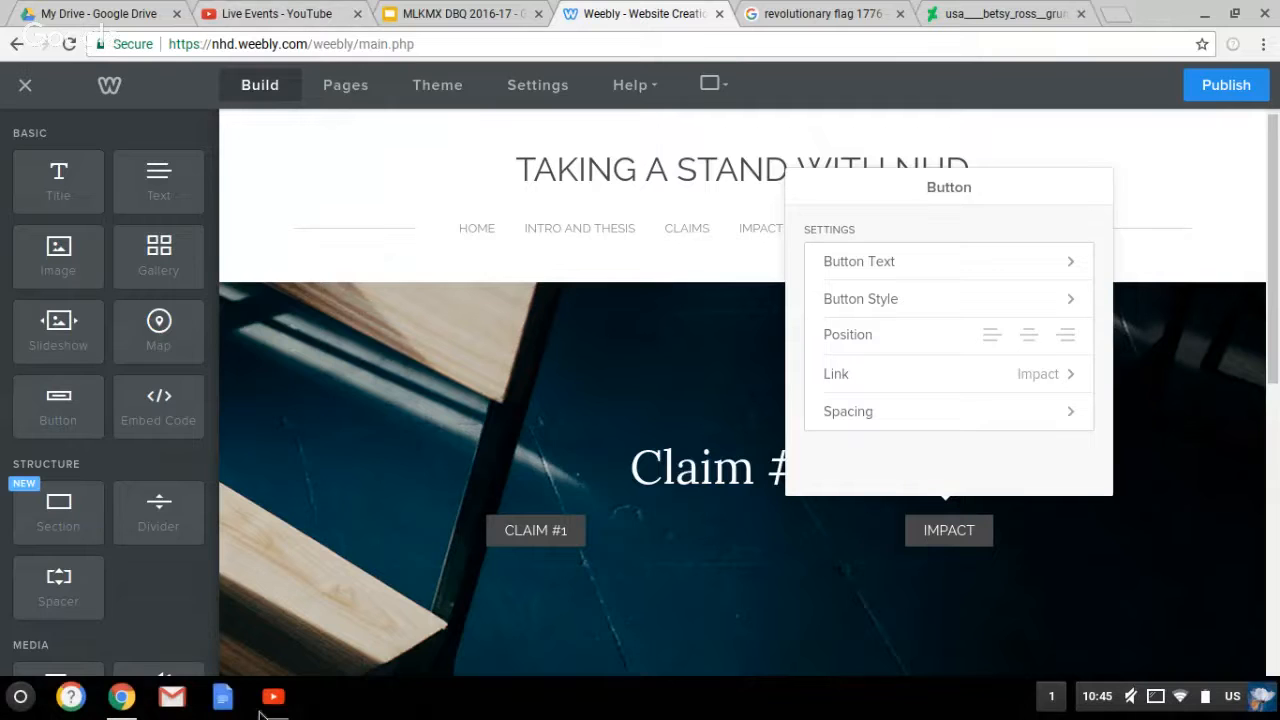
In the MLKMX DBQ 2016-17 slides, highlight the Creating Your Page, Adding Images and Adding Buttons objectives
{"action": "left_click", "coordinate": [121, 697]}
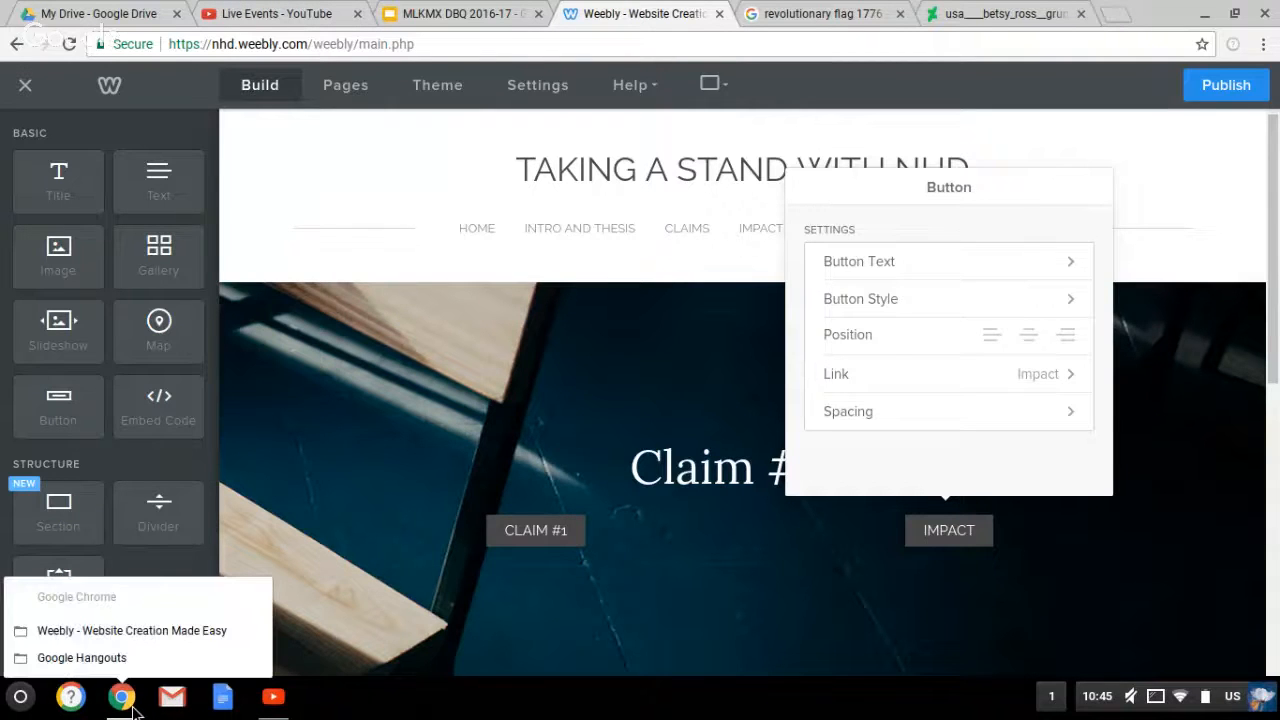
{"action": "left_click", "coordinate": [437, 25]}
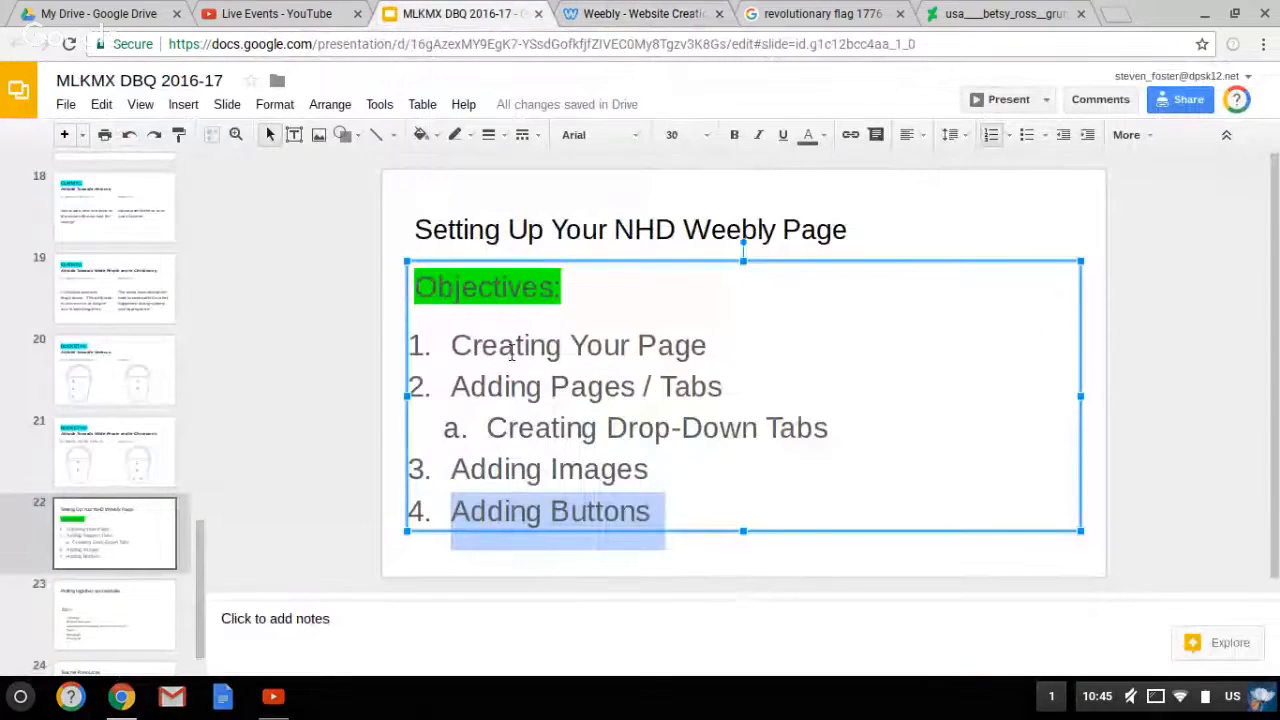
{"action": "triple_click", "coordinate": [511, 350]}
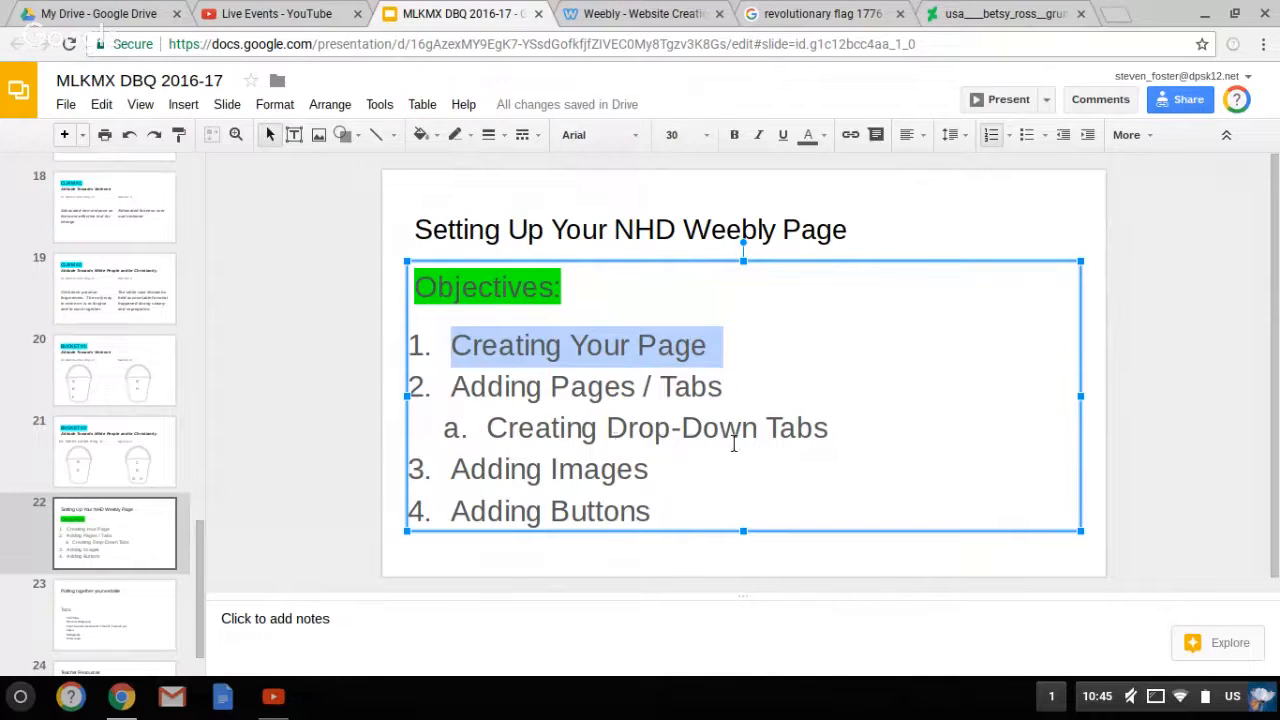
{"action": "triple_click", "coordinate": [628, 476]}
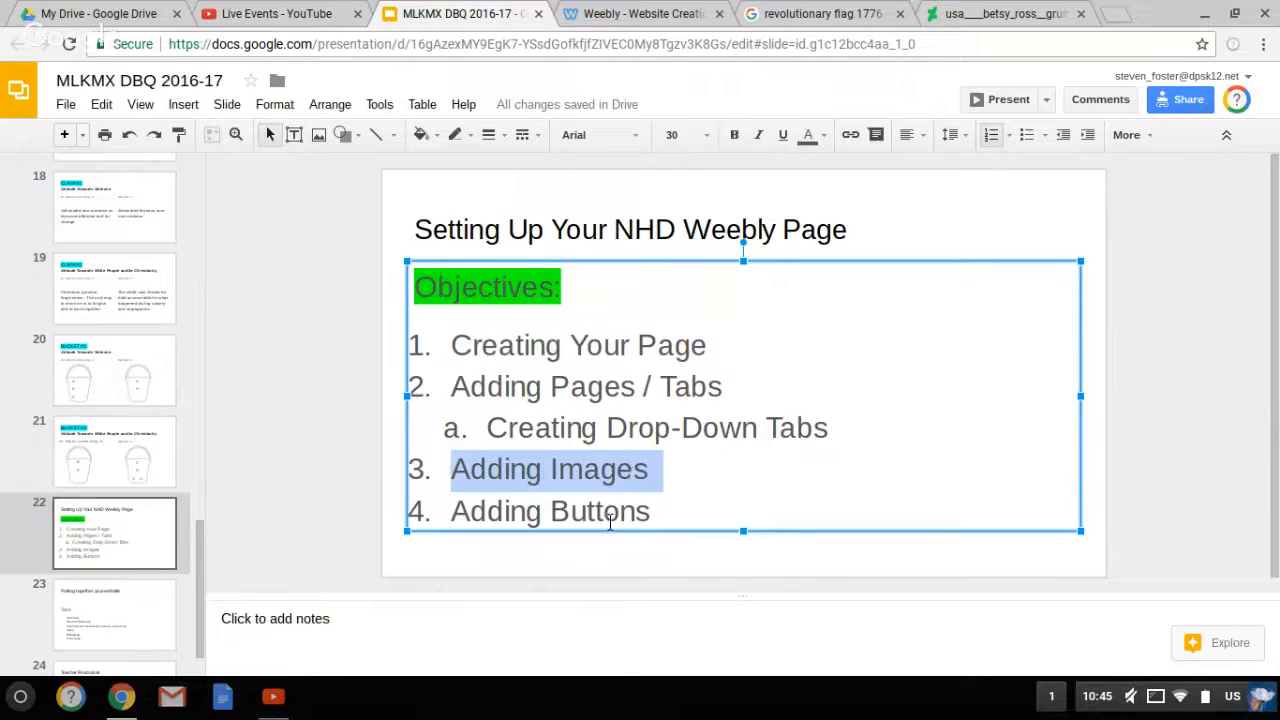
{"action": "triple_click", "coordinate": [610, 520]}
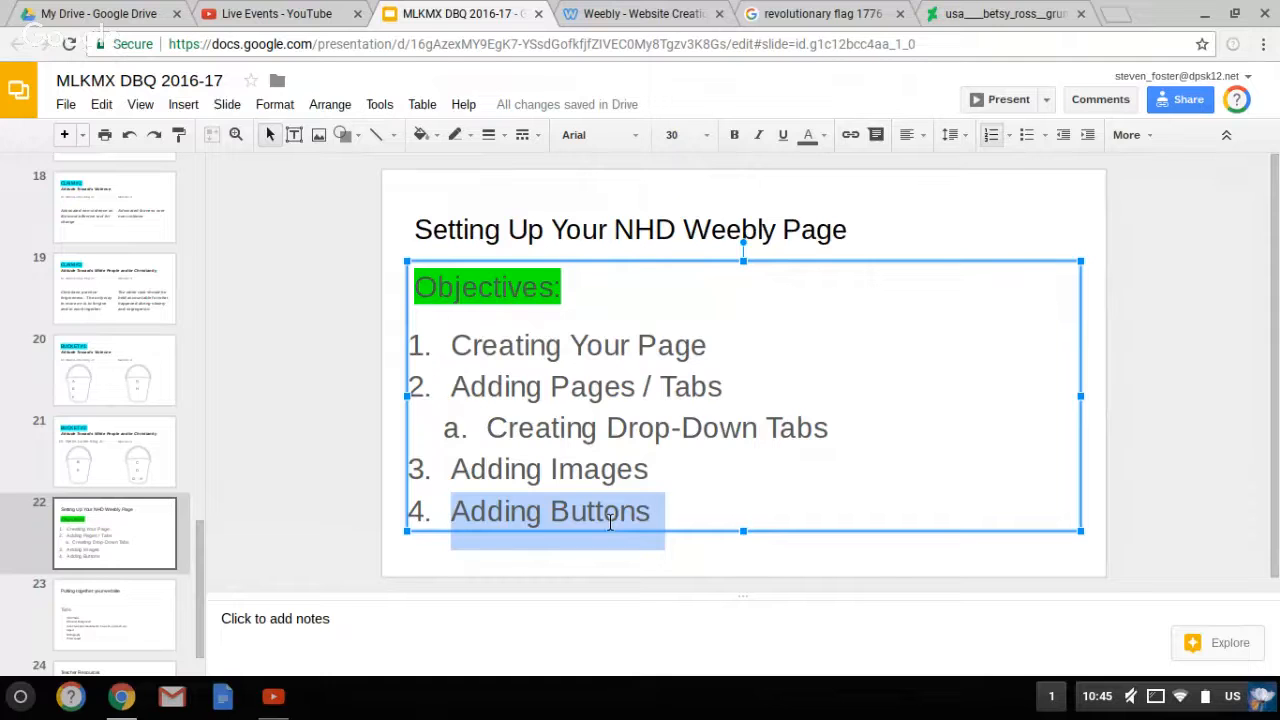
Stop screen sharing in the Hangouts broadcast window
{"action": "left_click", "coordinate": [130, 702]}
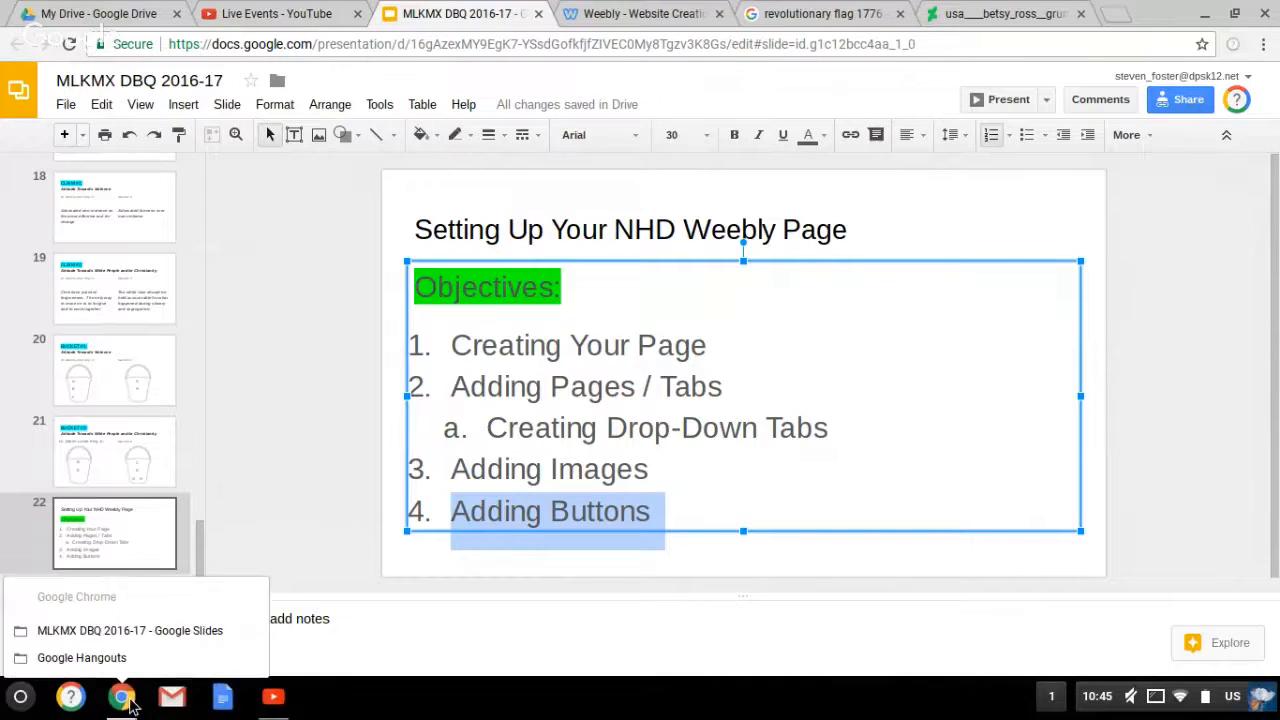
{"action": "left_click", "coordinate": [166, 665]}
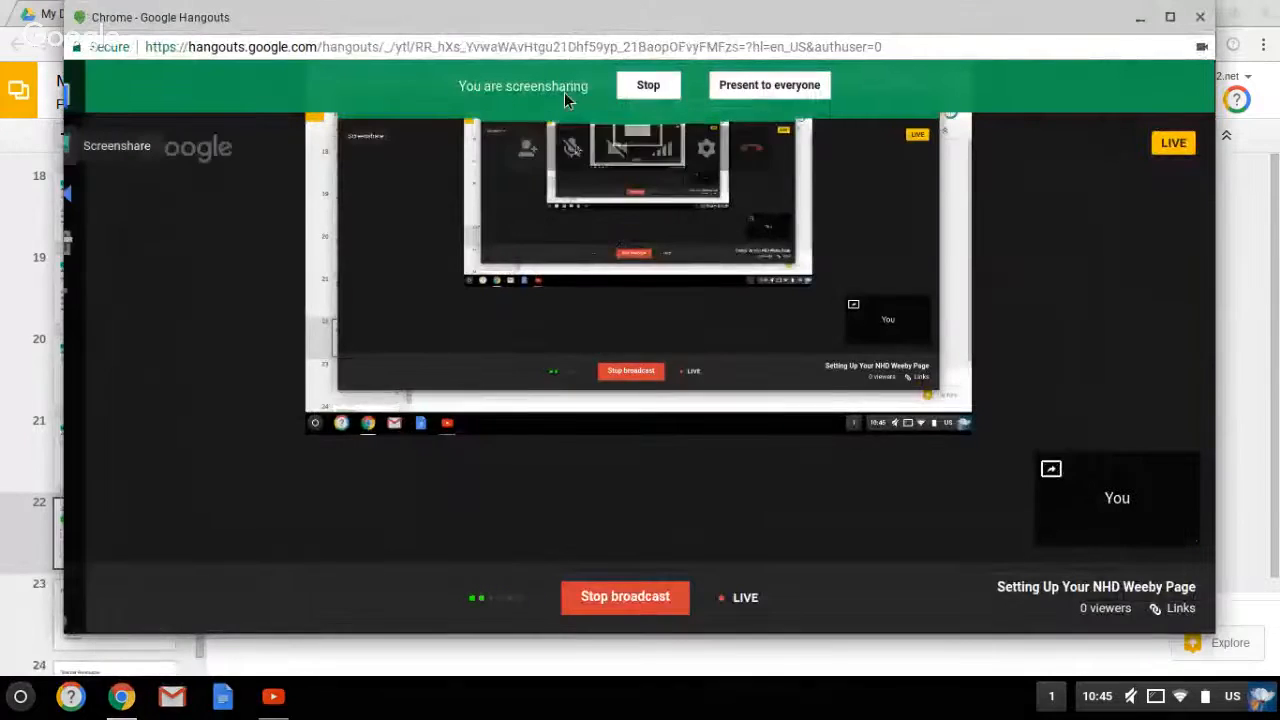
{"action": "left_click", "coordinate": [647, 85]}
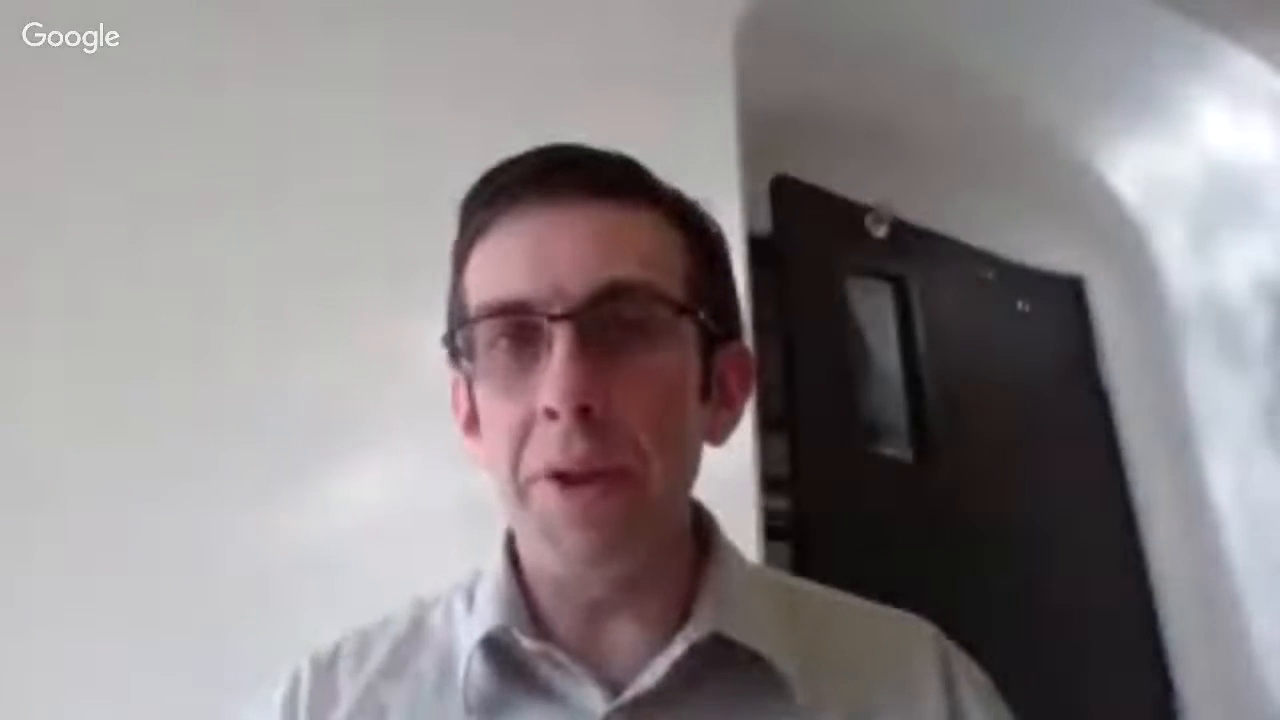